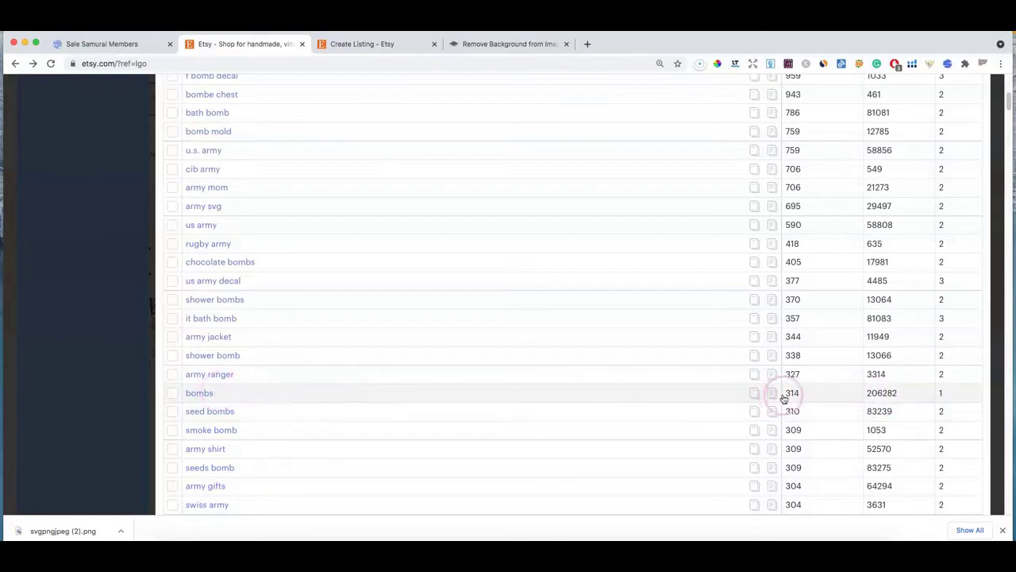
Review the keyword suggestions for "army bomb decal" and open the Etsy search results for "jager bomb"
scroll(718, 395, "down", 1)
scroll(718, 395, "up", 10)
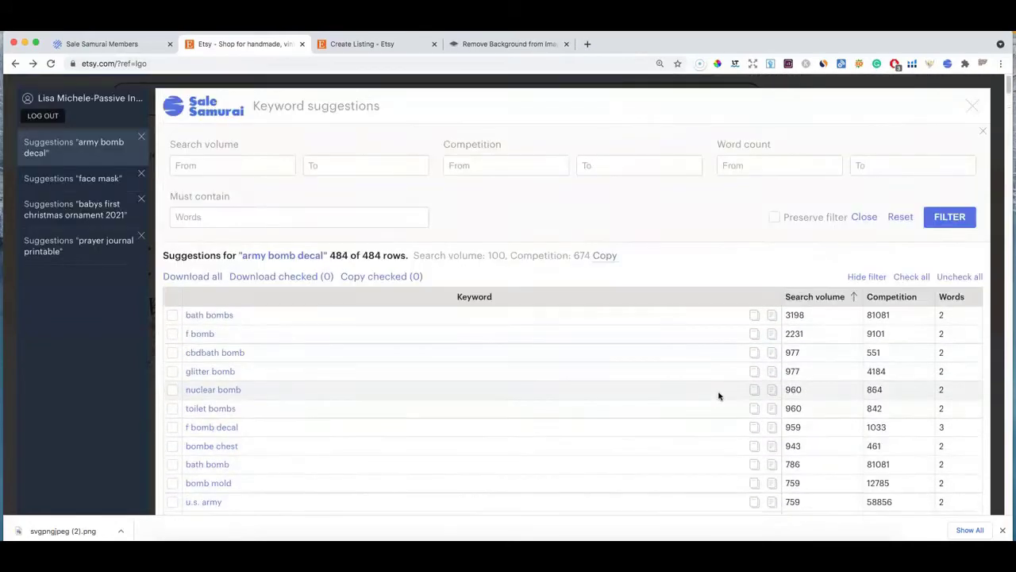
scroll(719, 396, "down", 10)
scroll(718, 394, "up", 3)
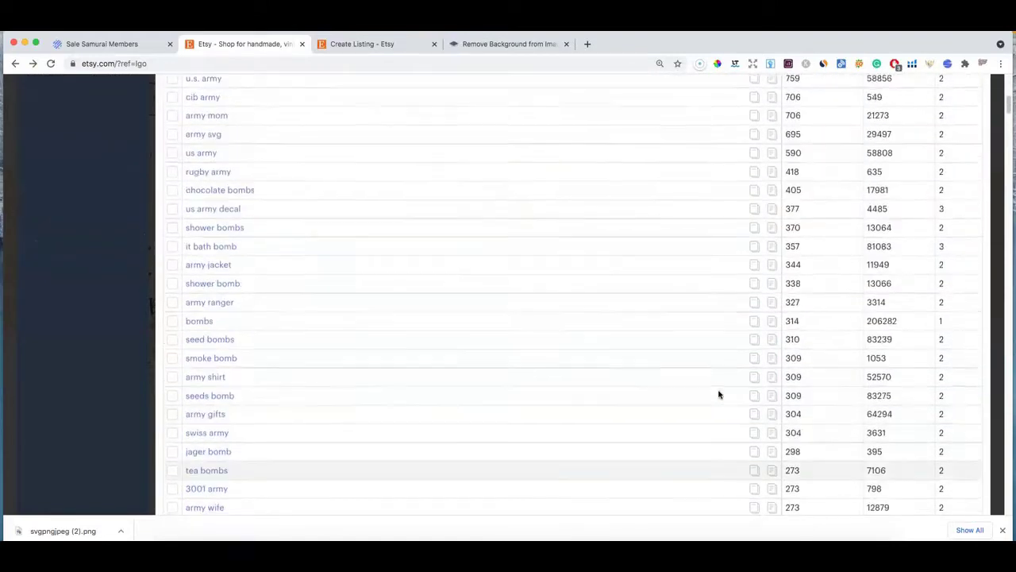
scroll(718, 395, "down", 3)
scroll(718, 394, "down", 1)
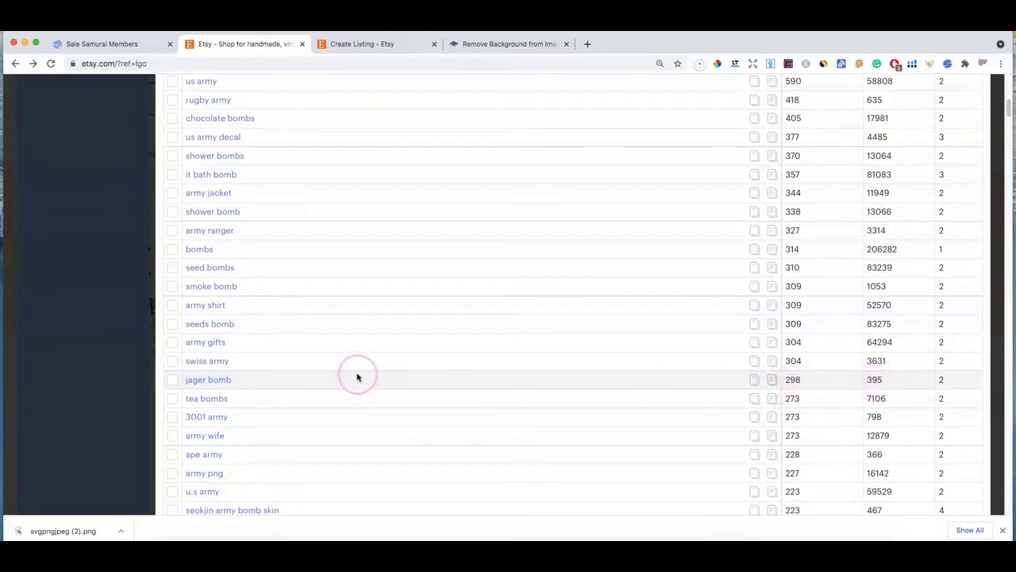
left_click(212, 380)
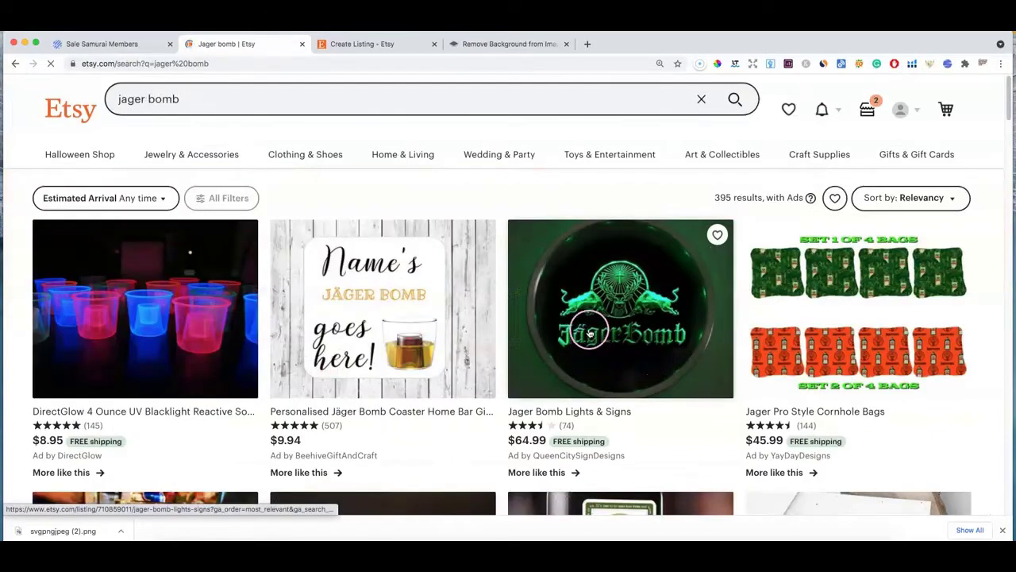
Browse the "jager bomb" search results on Etsy to see which kinds of products are sold, then return to the first listings
scroll(548, 332, "down", 3)
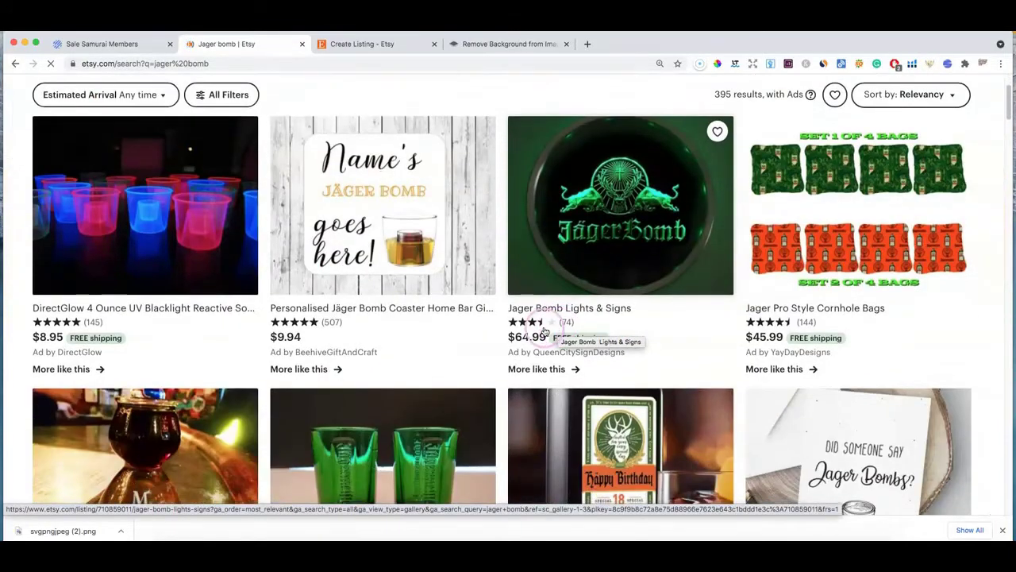
scroll(635, 306, "down", 5)
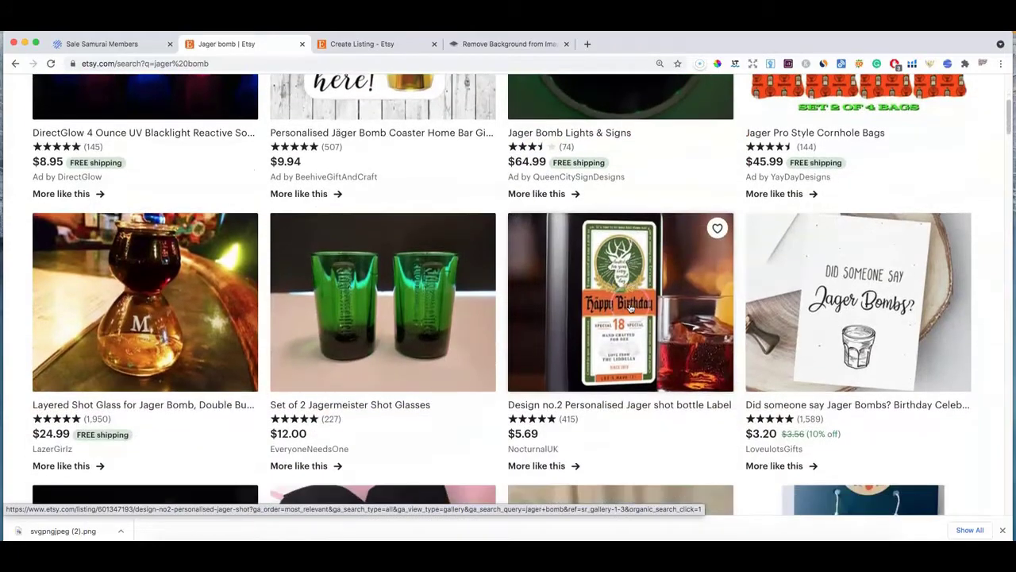
scroll(630, 308, "down", 7)
scroll(561, 341, "down", 2)
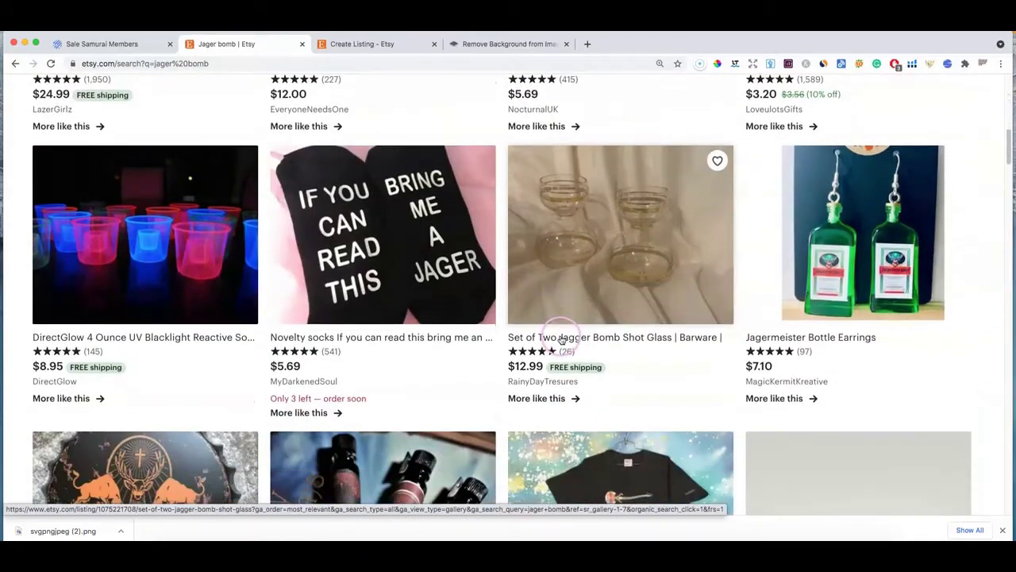
scroll(588, 337, "down", 8)
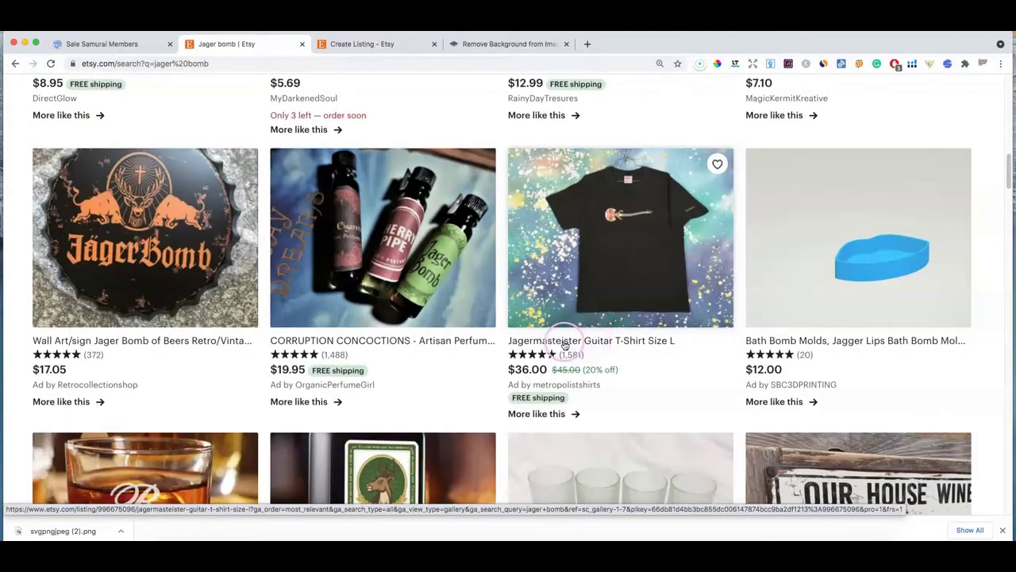
scroll(564, 345, "down", 7)
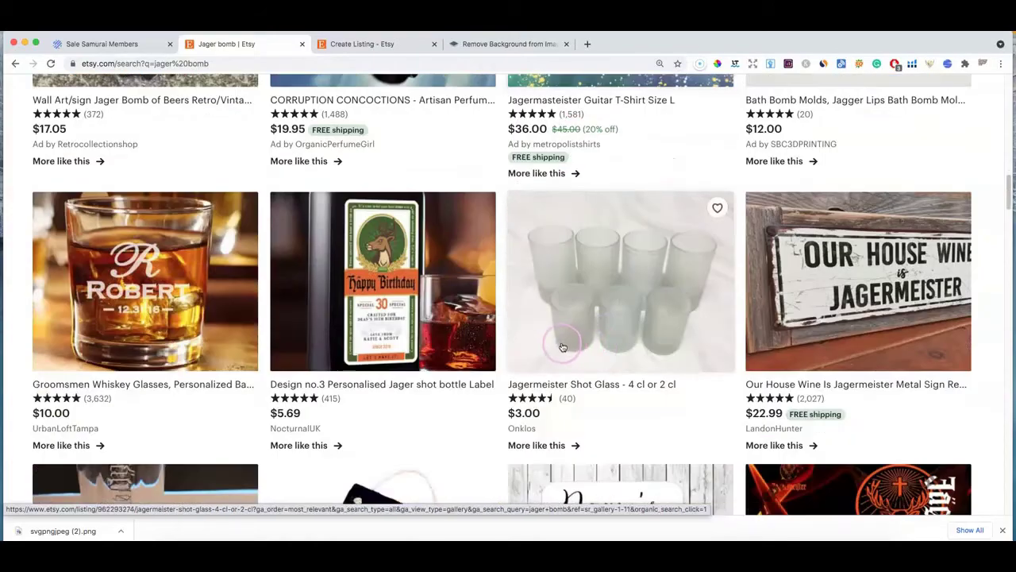
scroll(561, 346, "down", 20)
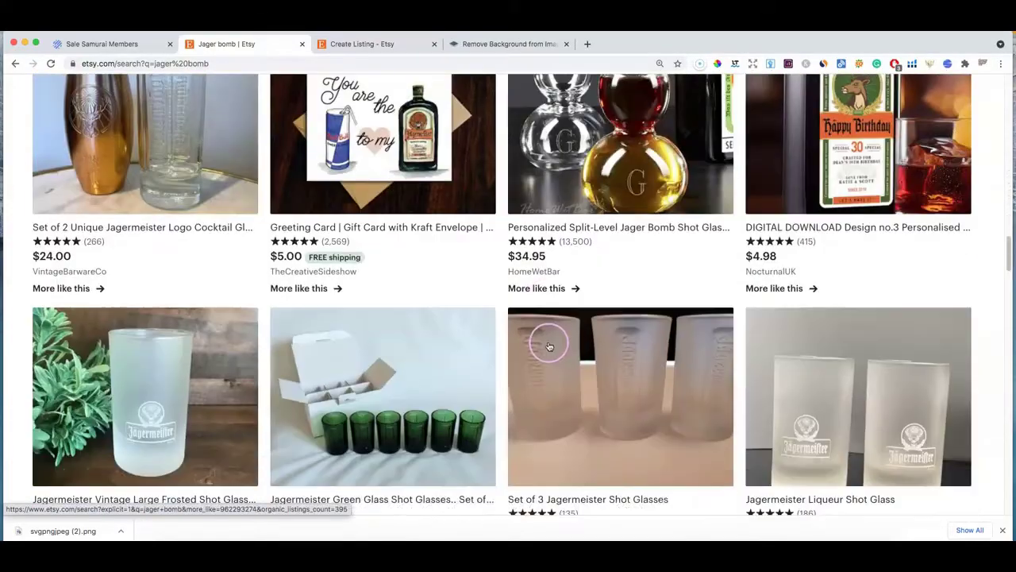
scroll(548, 346, "down", 9)
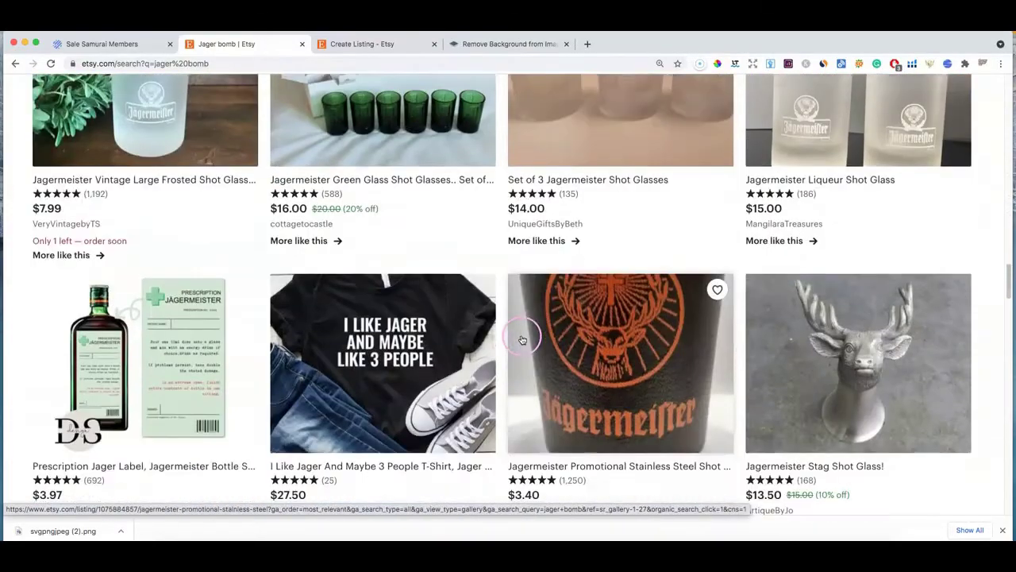
scroll(522, 339, "down", 20)
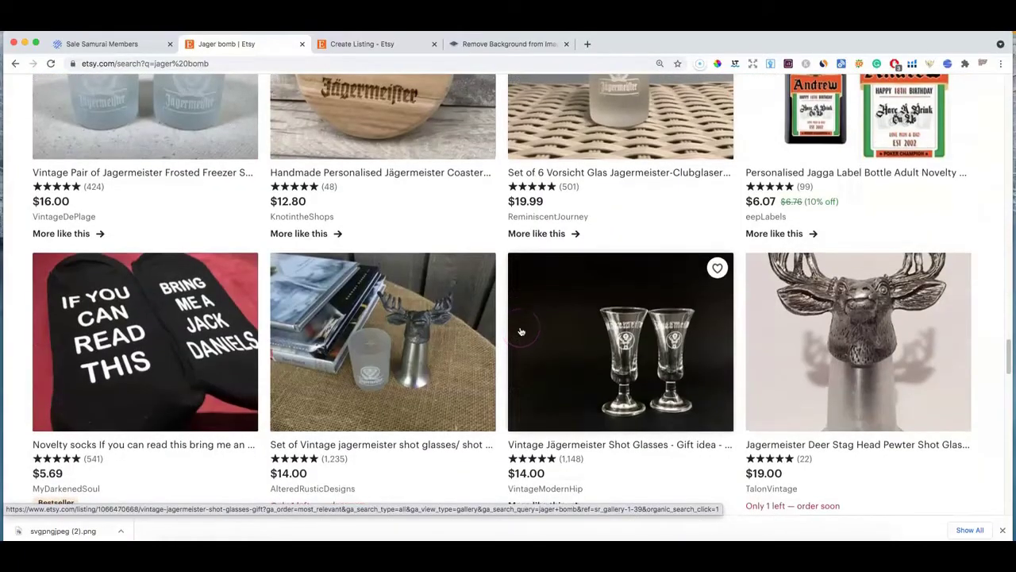
scroll(522, 332, "up", 20)
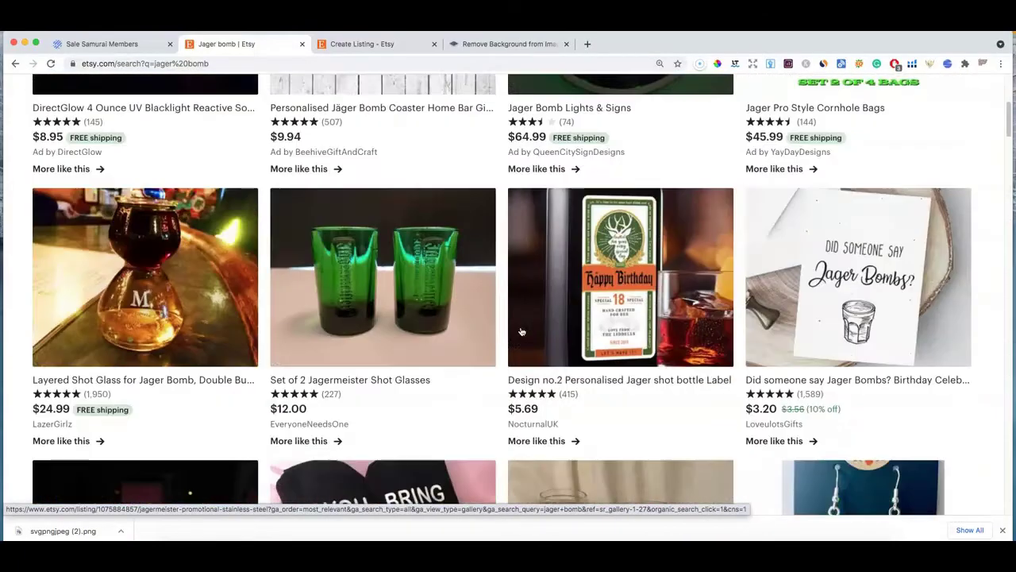
scroll(521, 331, "up", 8)
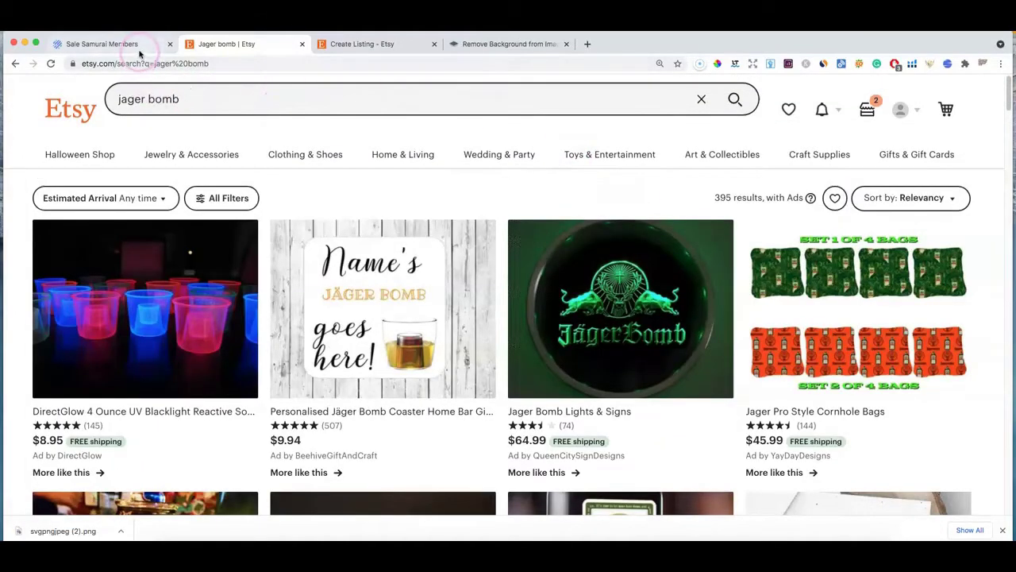
Switch to Sale Samurai, enlarge the page view and run a basic keyword search for "f bomb svg"
left_click(119, 45)
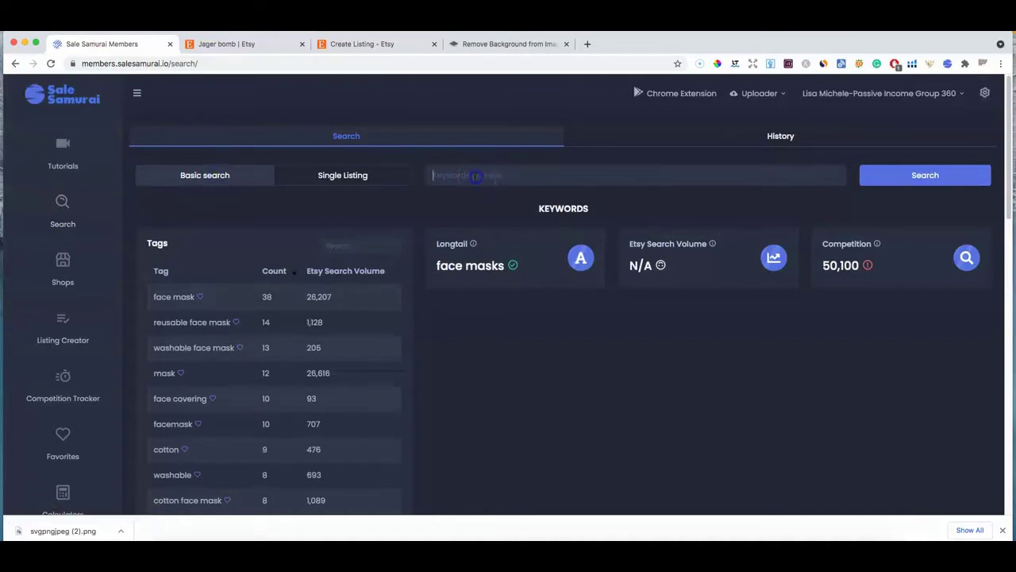
key("super+plus")
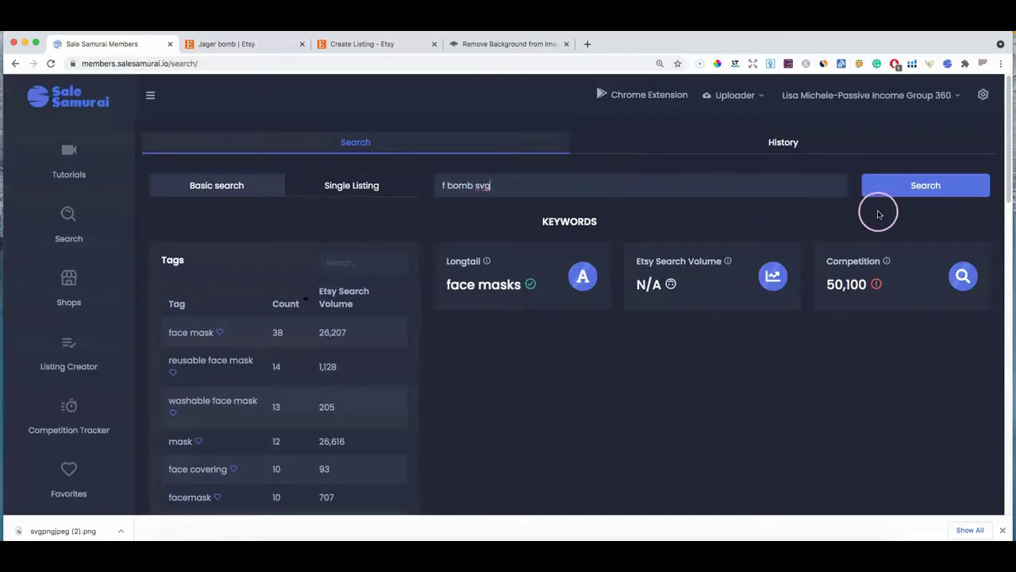
left_click(898, 193)
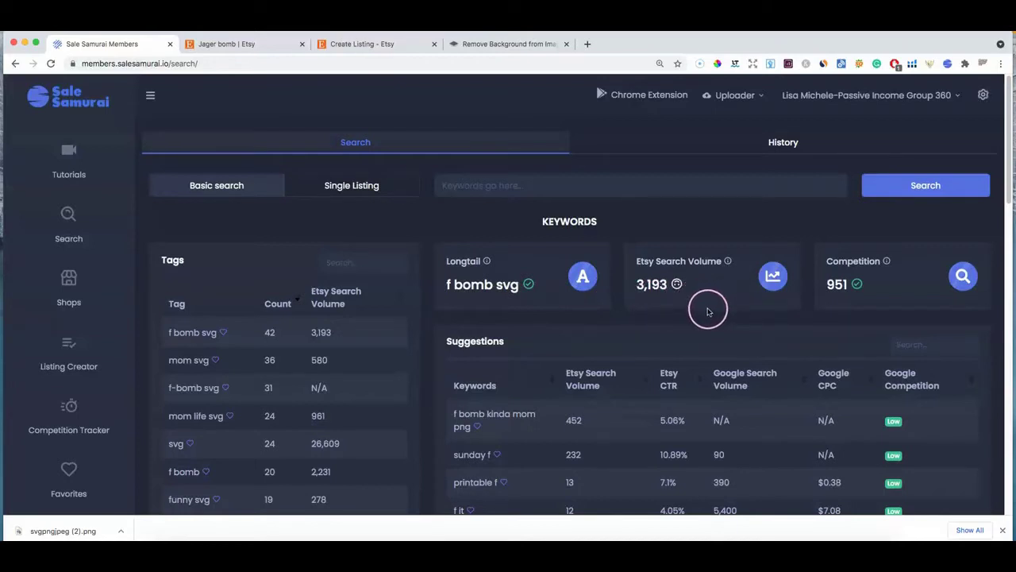
Examine the search volume, competition, tags and keyword suggestions for "f bomb svg"
scroll(707, 304, "down", 2)
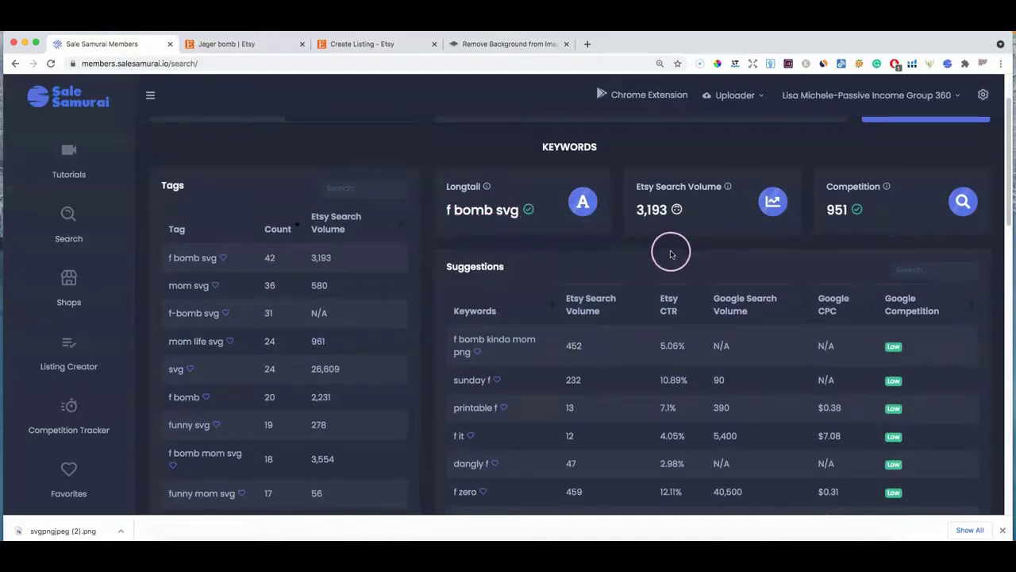
scroll(647, 261, "down", 1)
scroll(647, 261, "down", 1)
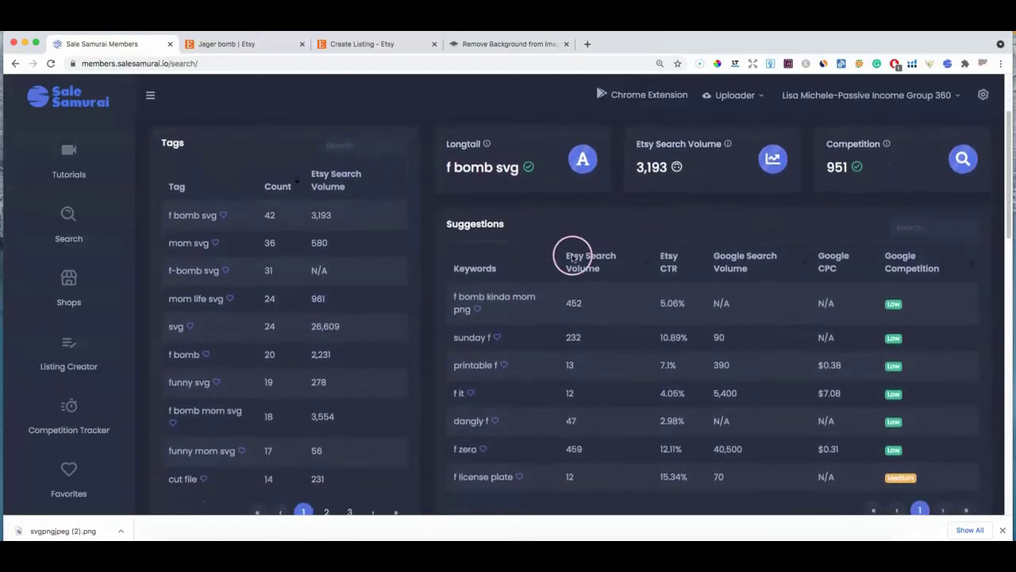
scroll(577, 233, "up", 1)
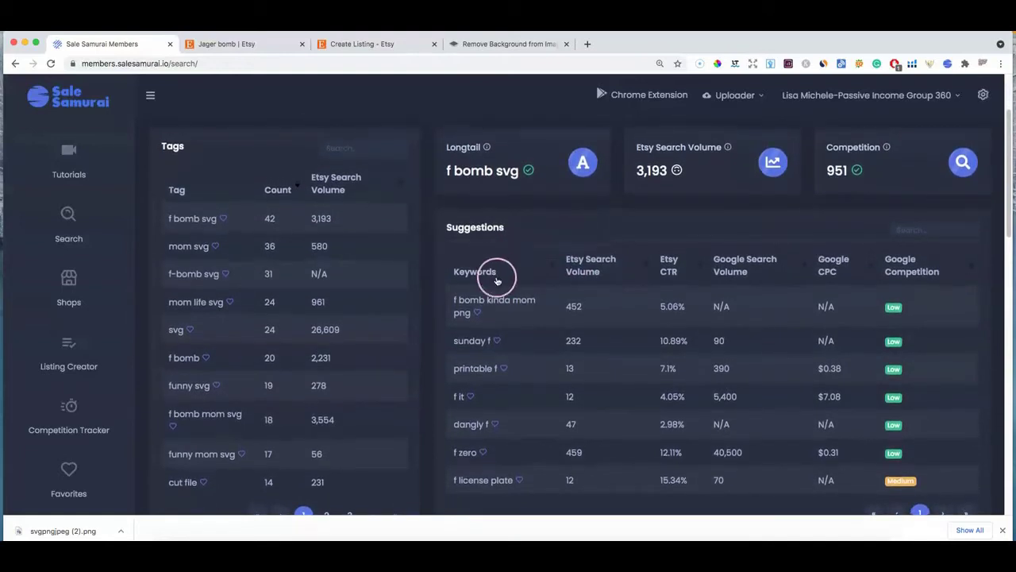
scroll(546, 385, "down", 2)
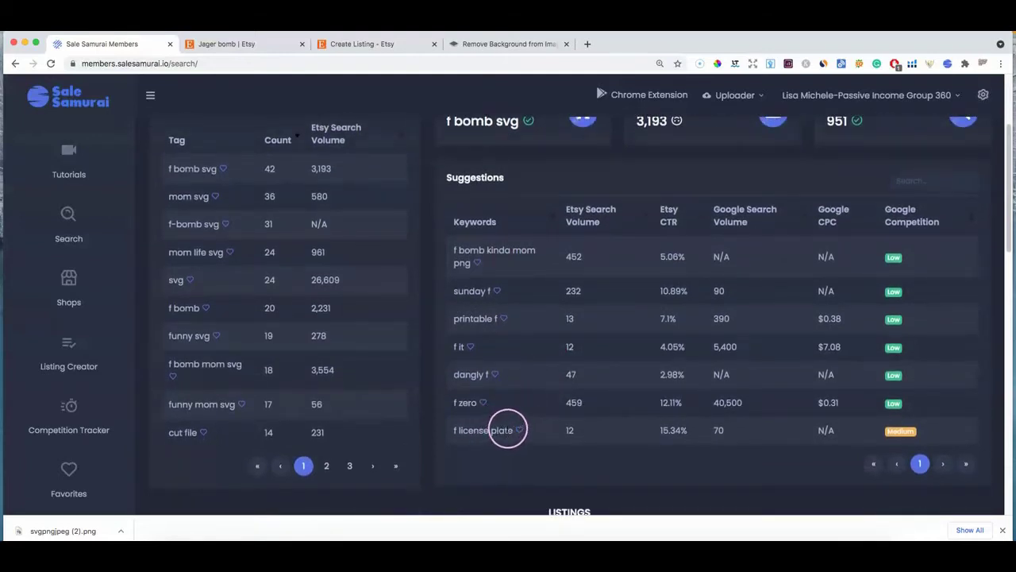
scroll(508, 430, "up", 1)
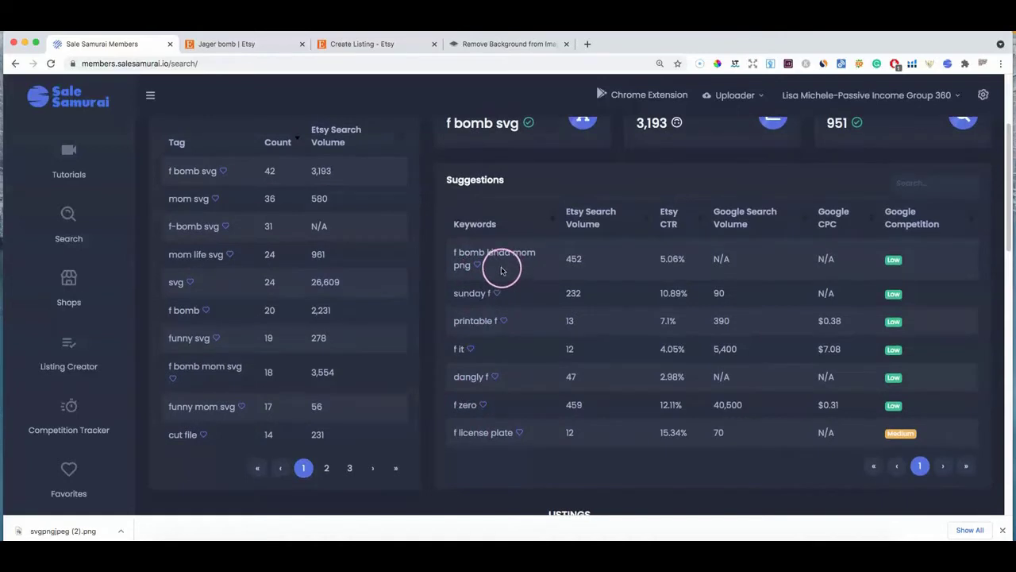
scroll(540, 281, "up", 4)
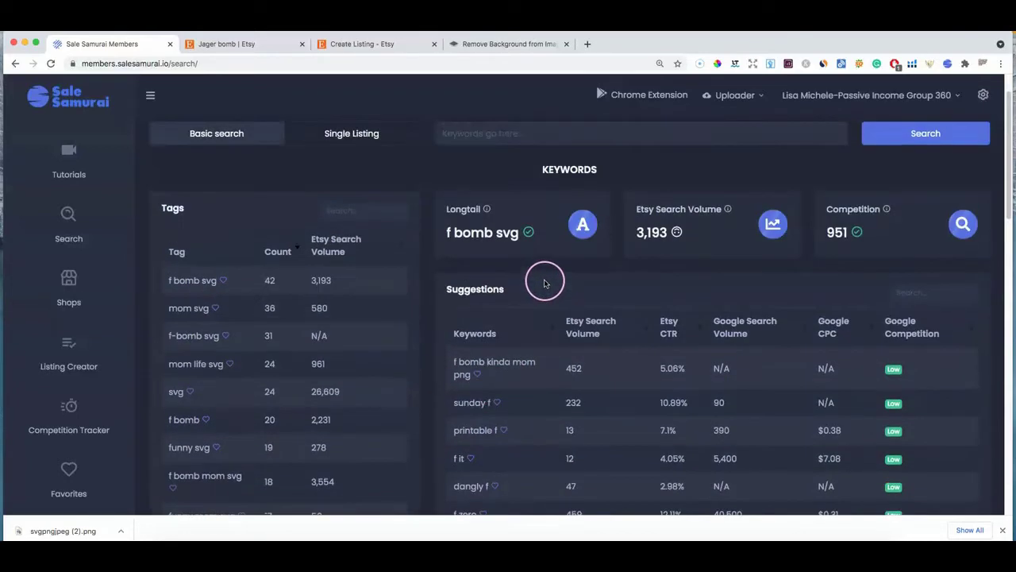
scroll(544, 283, "down", 1)
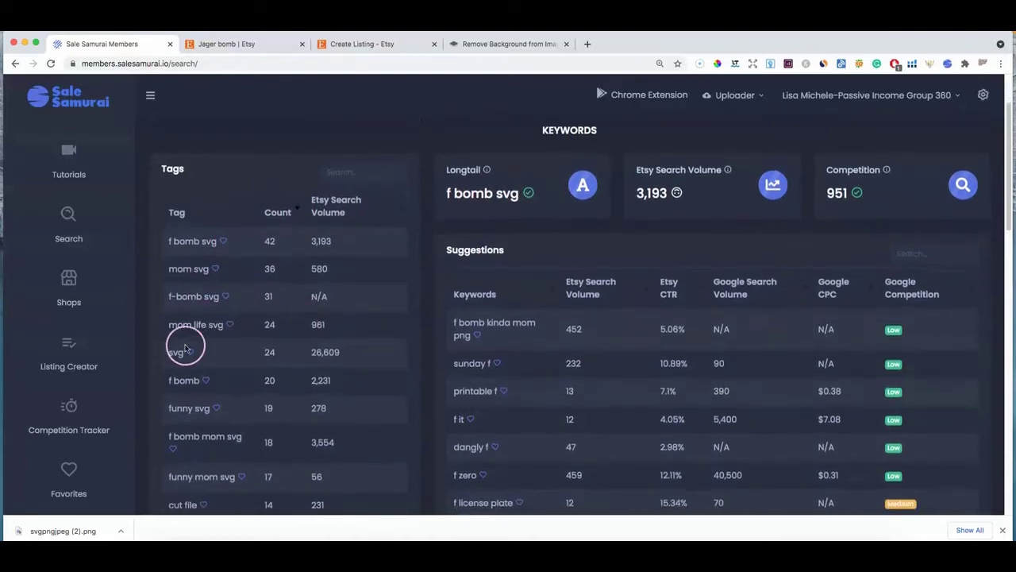
Review the listings found for "f bomb svg" and open the details of the most-viewed "Mom svg, F bomb" listing
scroll(344, 364, "down", 4)
scroll(349, 361, "down", 2)
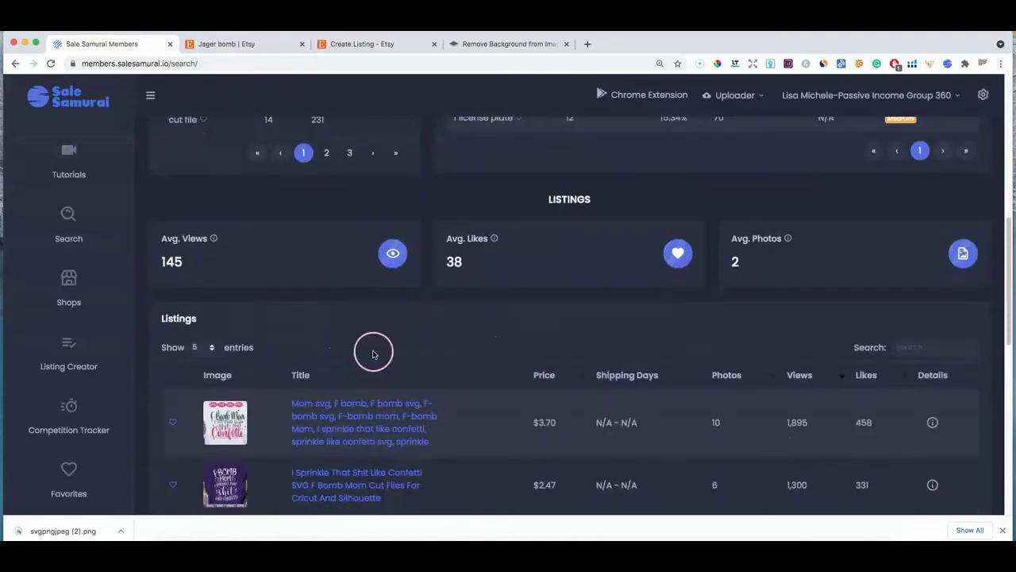
scroll(794, 344, "down", 1)
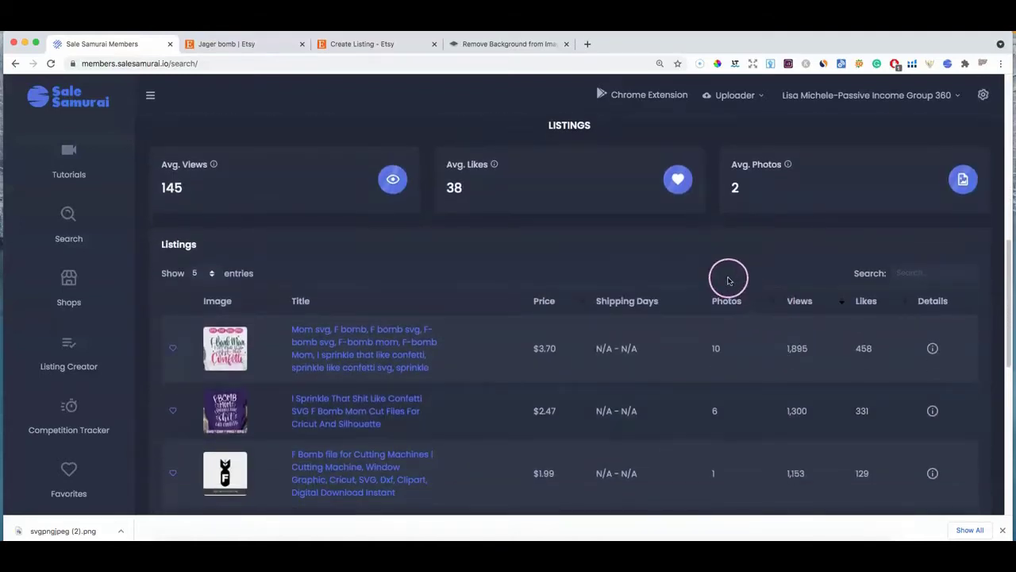
scroll(699, 273, "down", 1)
scroll(699, 273, "down", 3)
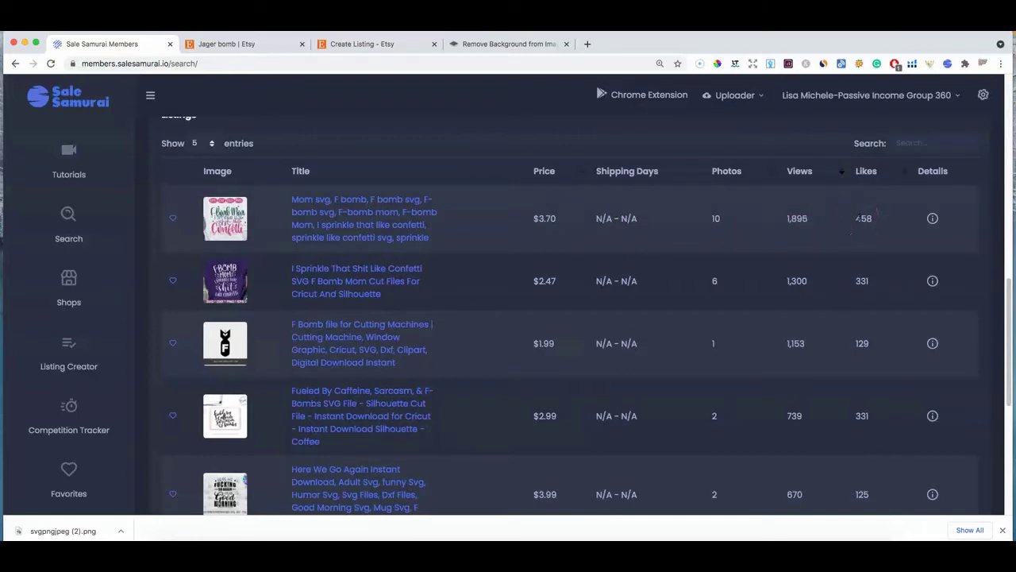
left_click(932, 219)
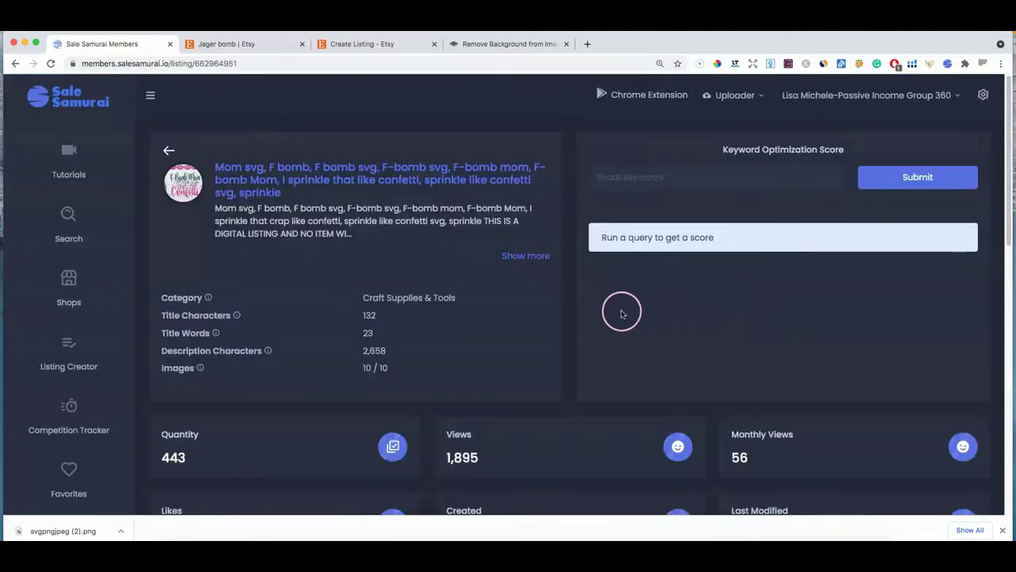
Examine the listing's statistics and its tag table, including each tag's search volume, click-through rate and title and description checks
scroll(601, 316, "down", 3)
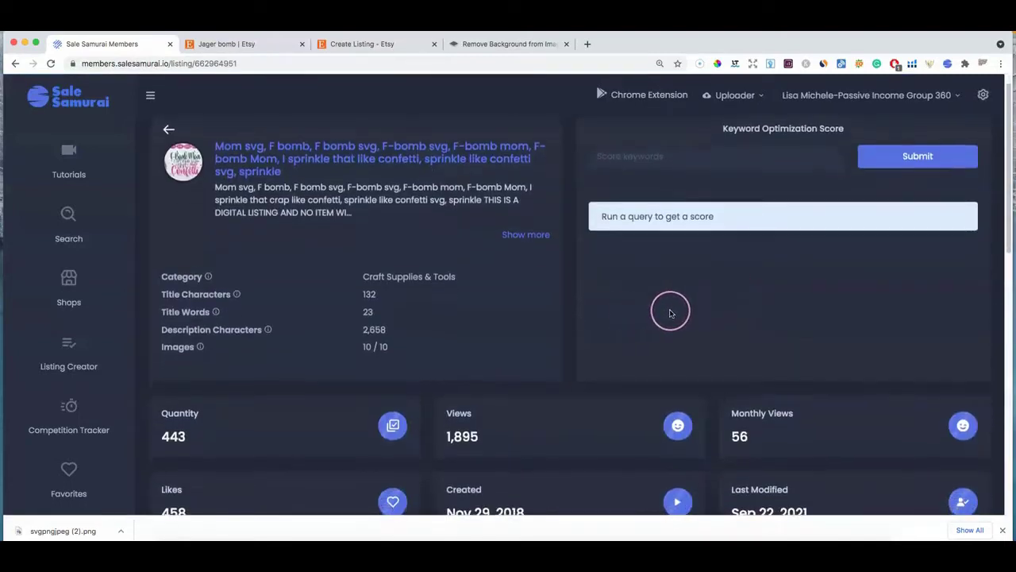
scroll(669, 313, "down", 5)
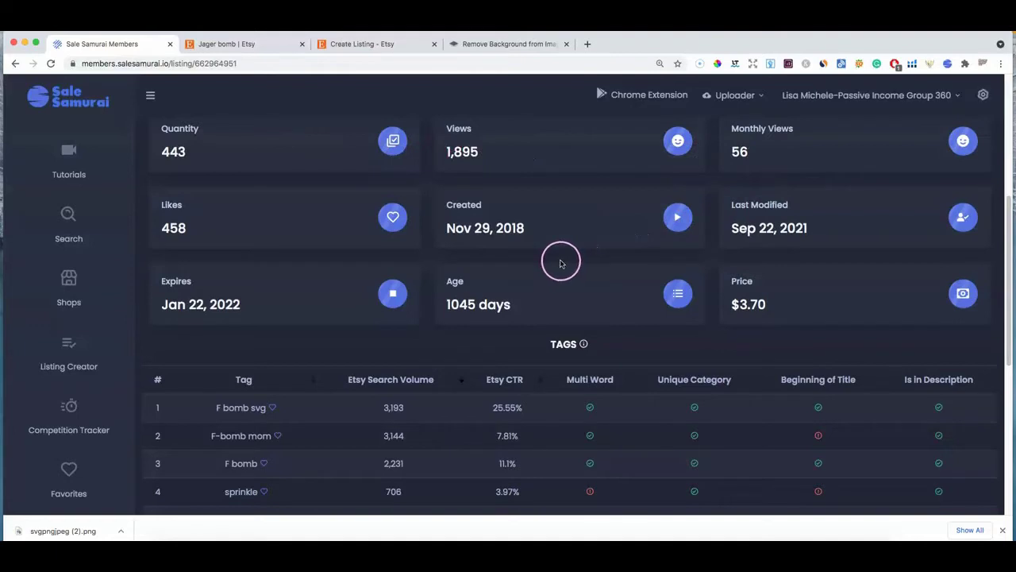
scroll(619, 293, "down", 1)
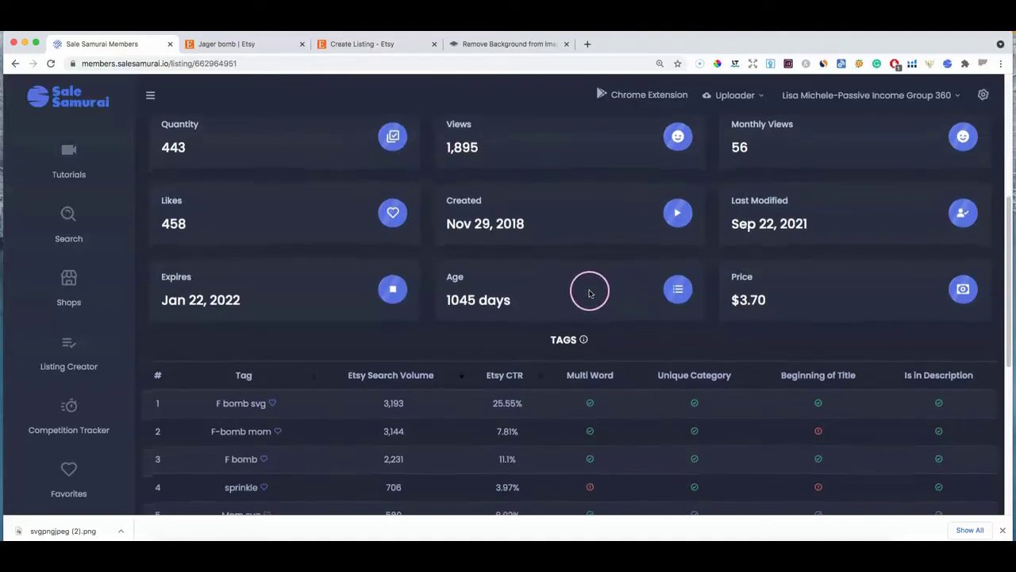
scroll(592, 292, "down", 3)
scroll(628, 288, "down", 5)
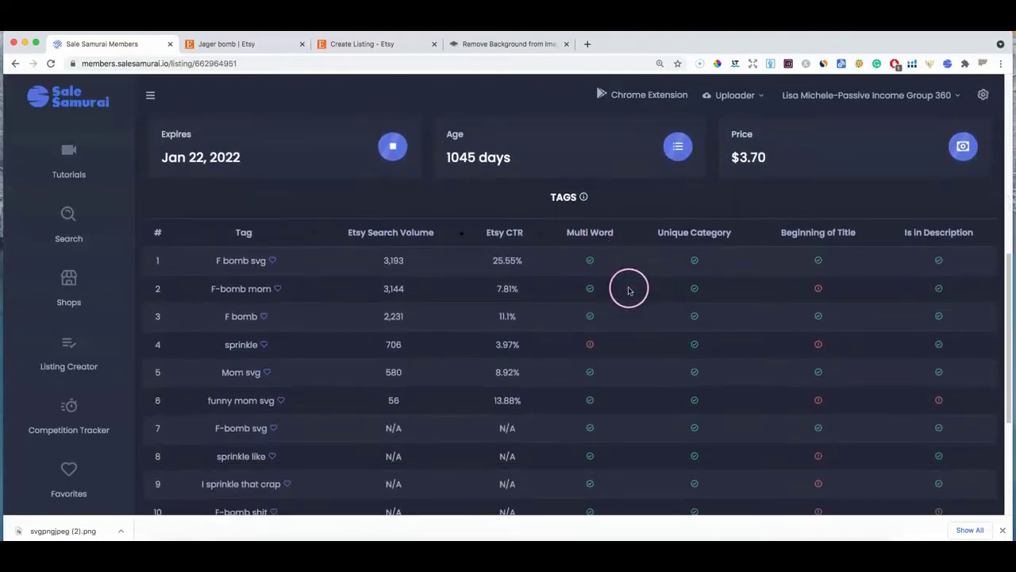
scroll(632, 291, "down", 3)
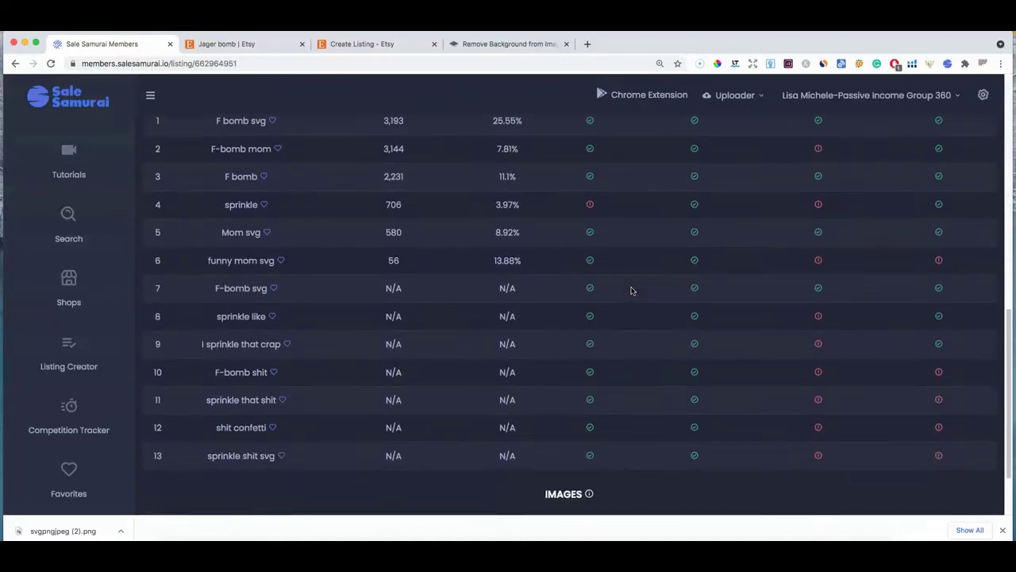
scroll(572, 266, "up", 1)
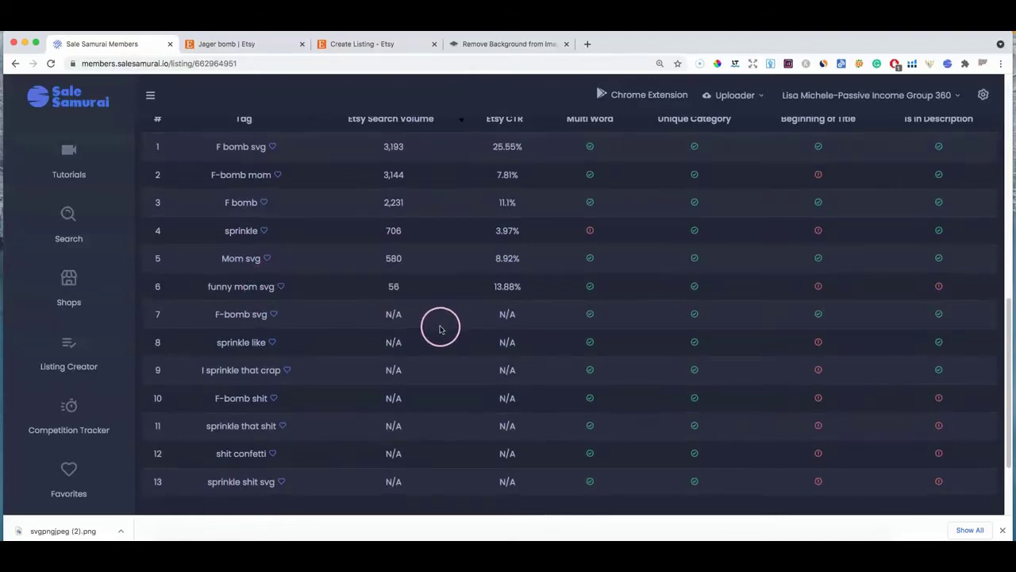
scroll(444, 326, "up", 3)
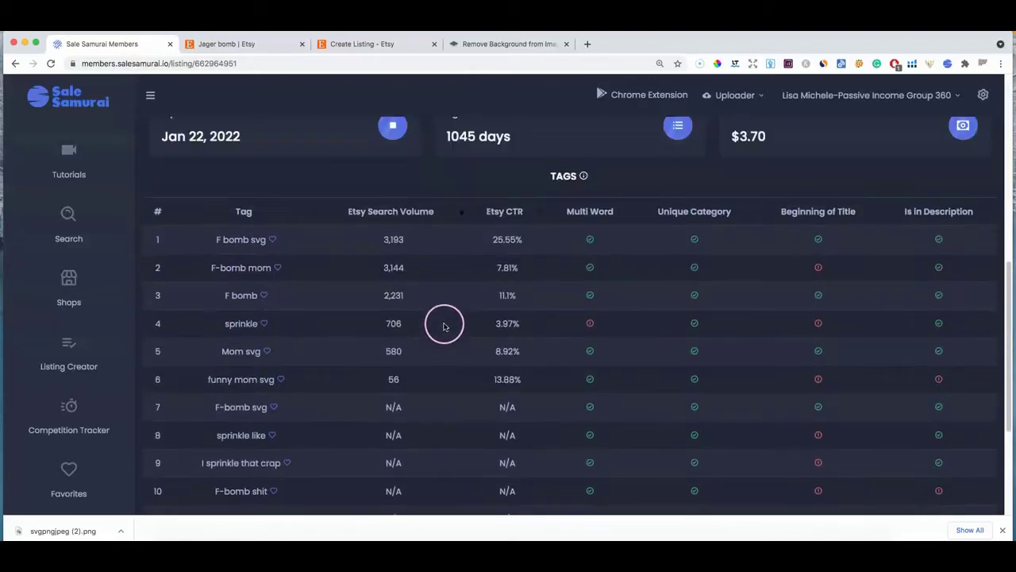
Return to the "f bomb svg" search results and review the most-viewed listing's title, price, views and likes
scroll(446, 326, "up", 5)
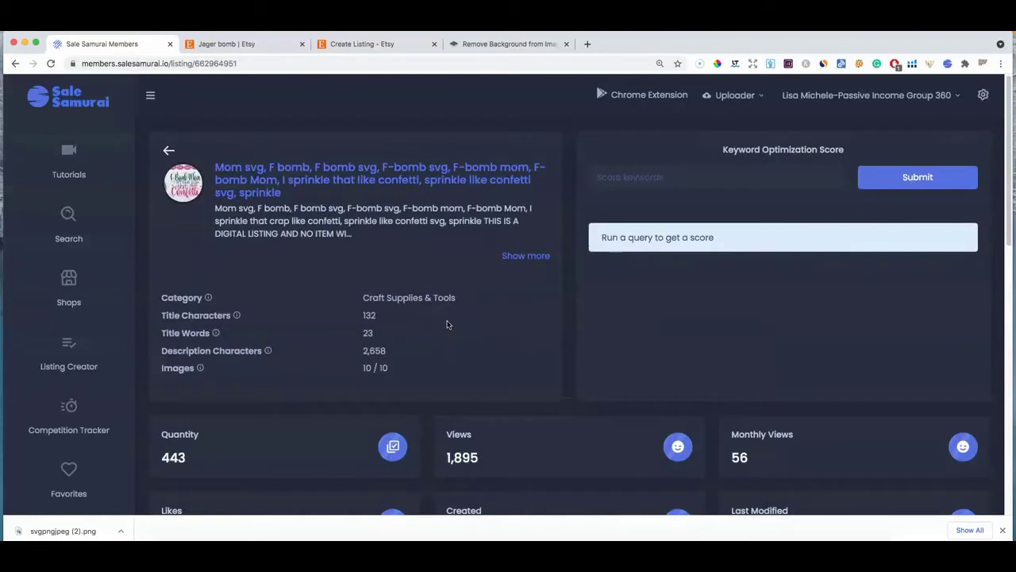
left_click(168, 150)
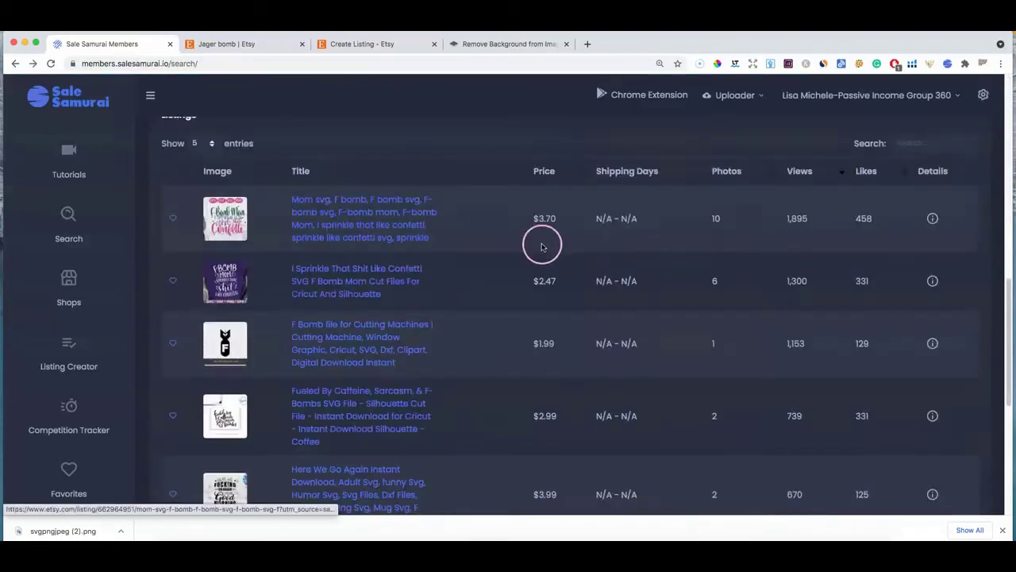
left_click_drag(340, 238, 422, 215)
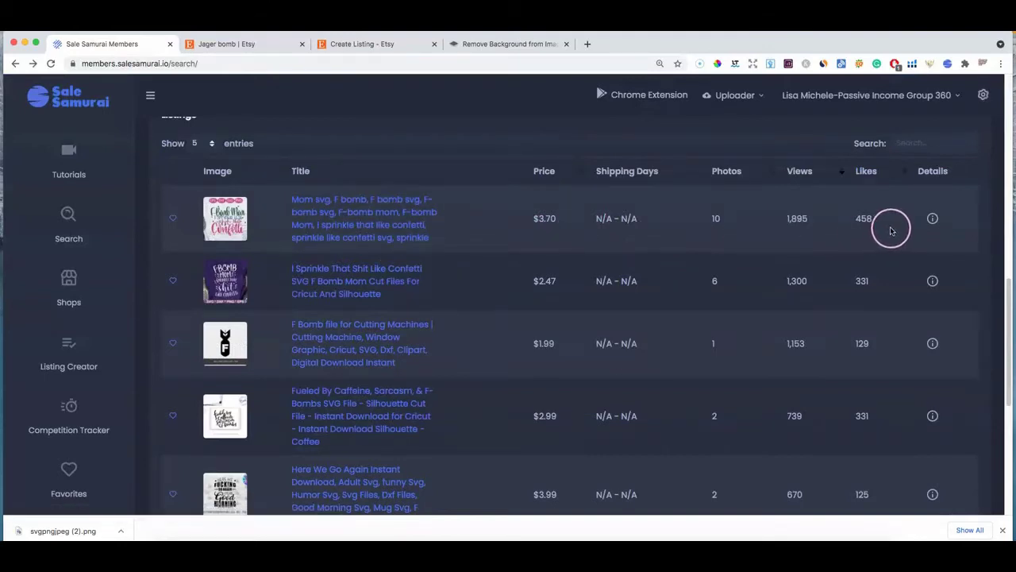
left_click(866, 227)
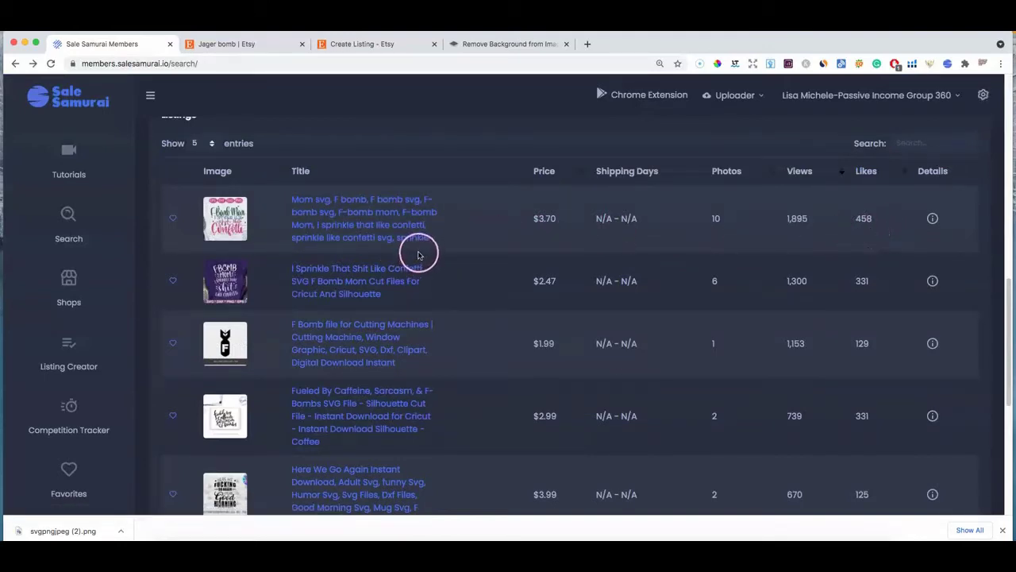
triple_click(365, 209)
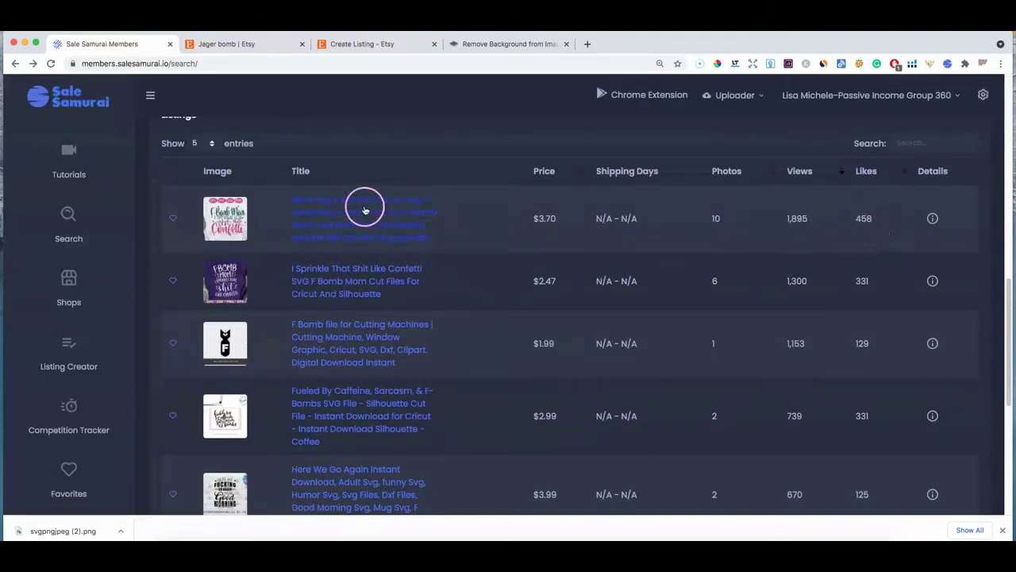
left_click(589, 285)
scroll(602, 299, "up", 3)
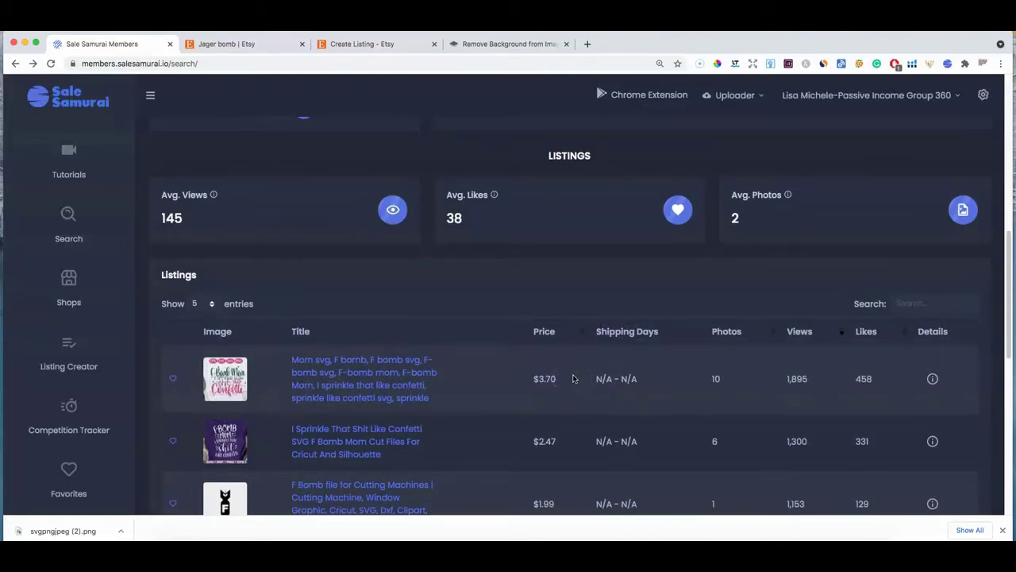
Reopen the details of the "Mom svg, F bomb" listing and examine its description, statistics, full tag table and images
left_click(932, 379)
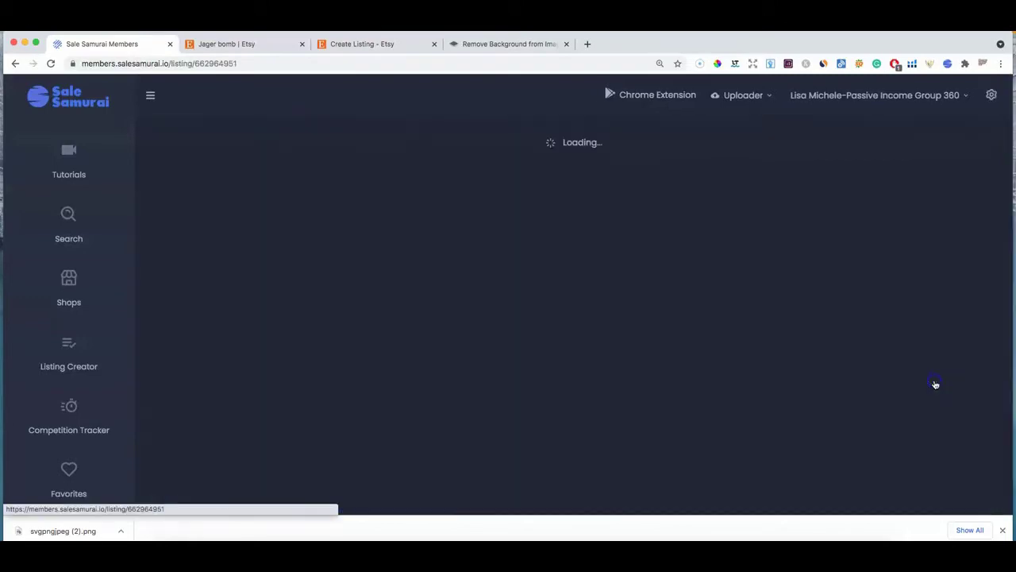
scroll(606, 363, "down", 3)
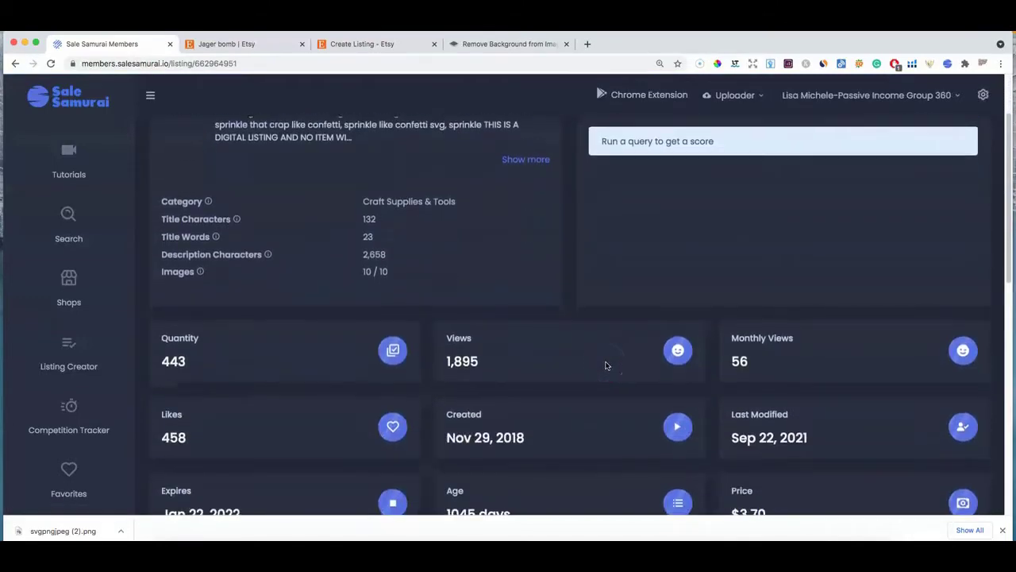
scroll(606, 365, "down", 10)
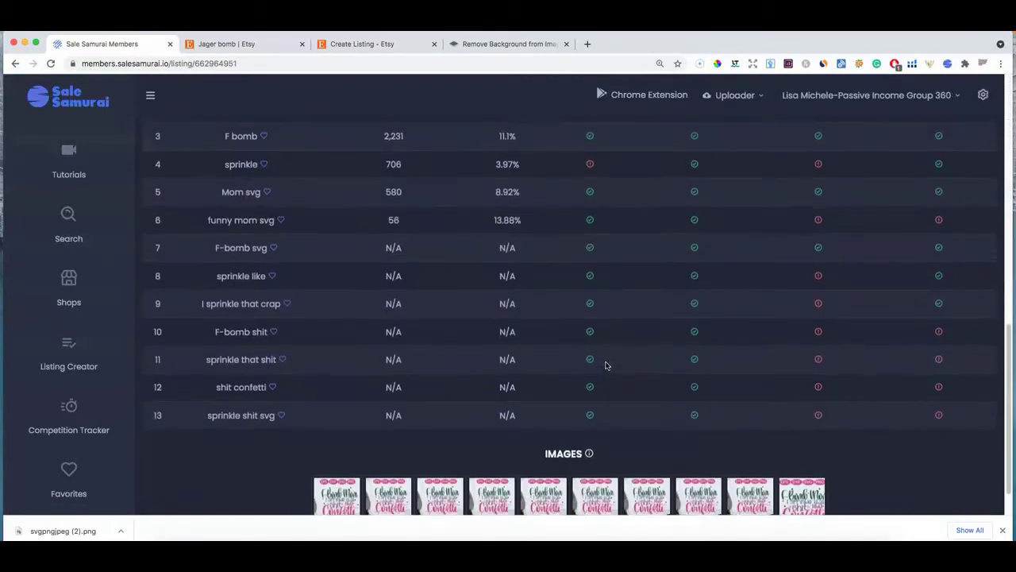
scroll(606, 366, "up", 3)
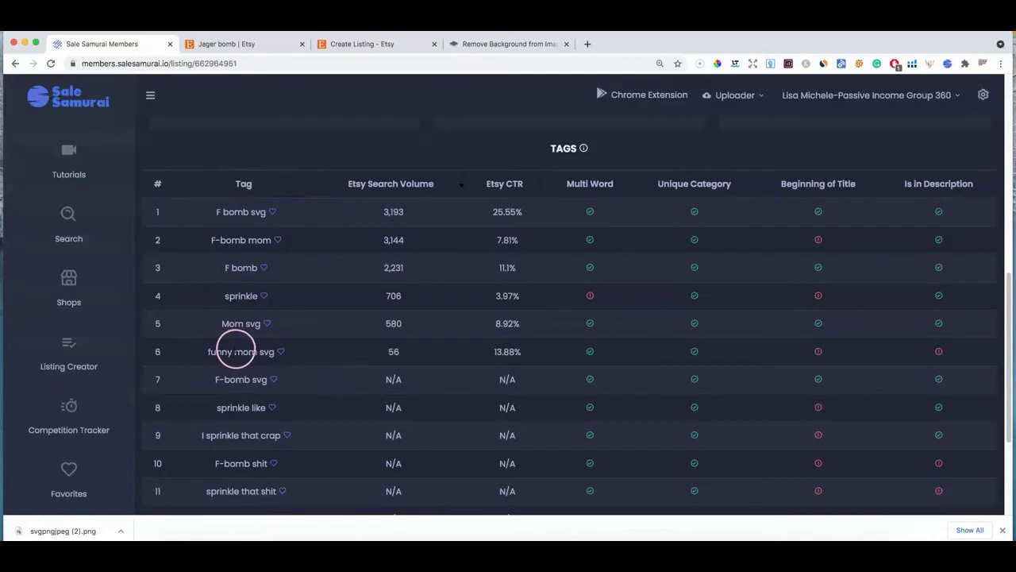
scroll(296, 348, "up", 10)
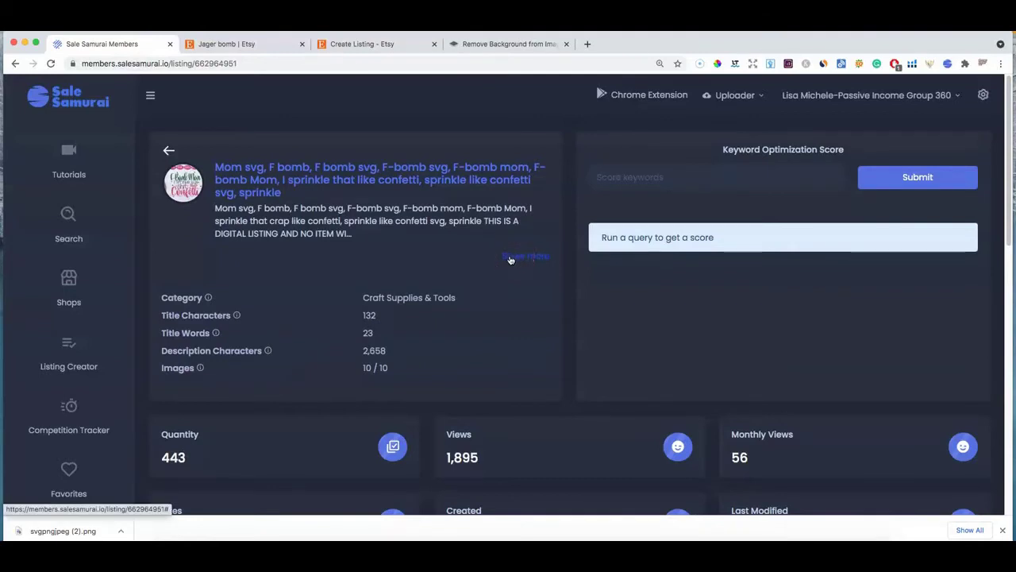
scroll(498, 267, "down", 3)
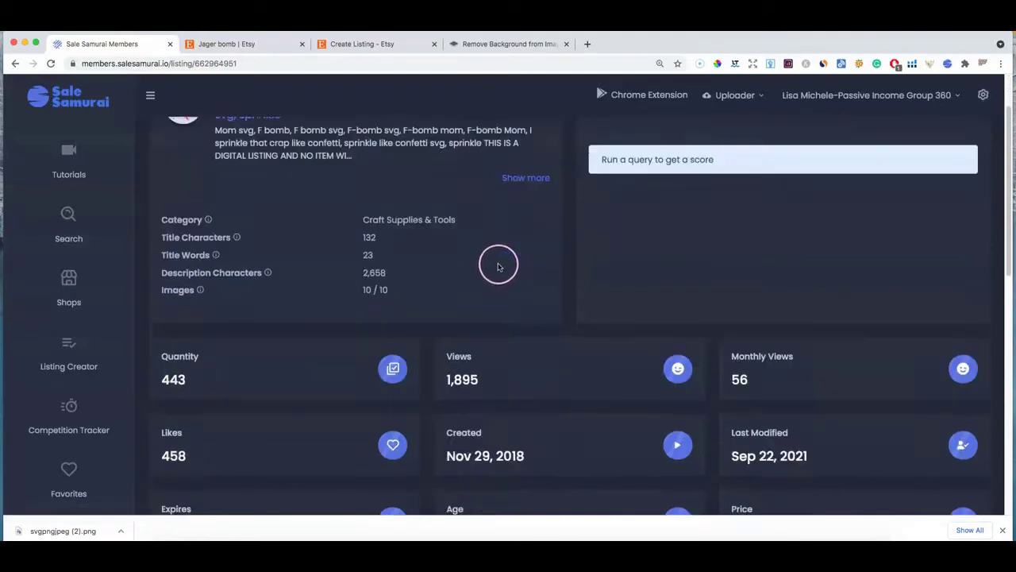
scroll(498, 263, "down", 5)
scroll(498, 263, "up", 1)
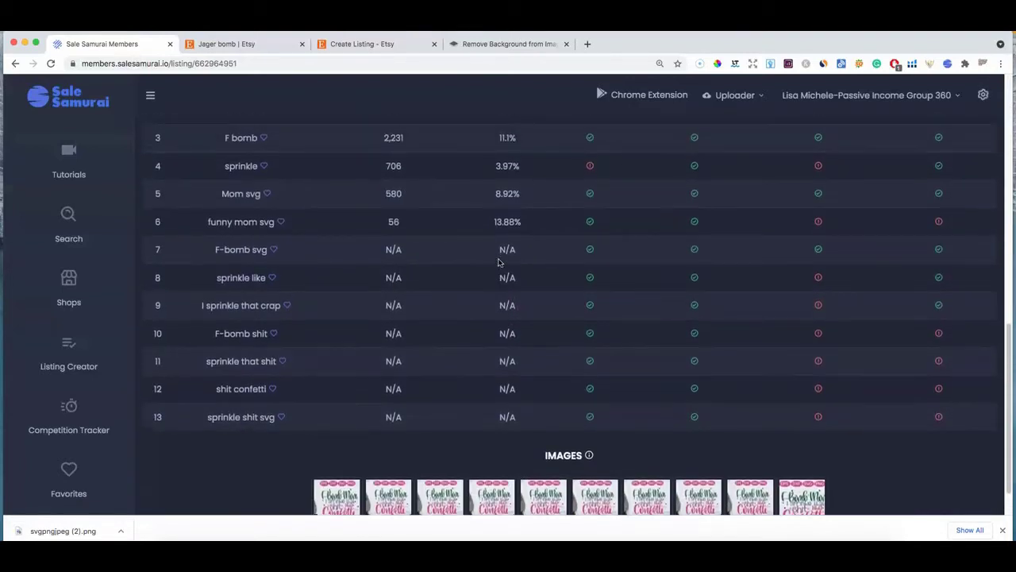
Switch to the Photos section of the Etsy Create Listing page and preview the downloaded svgpngjpeg (2).png mockup
left_click(377, 46)
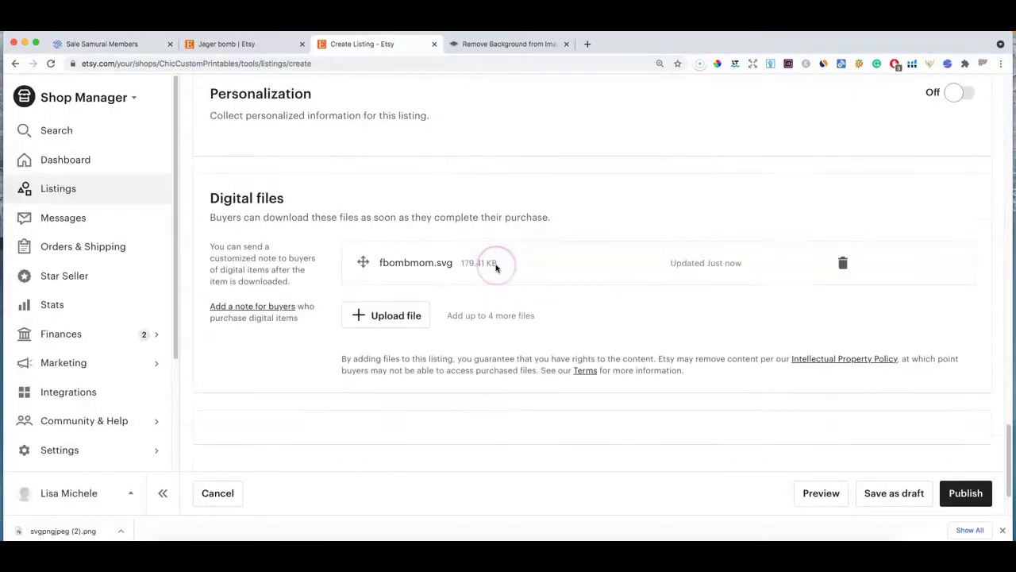
scroll(496, 266, "up", 15)
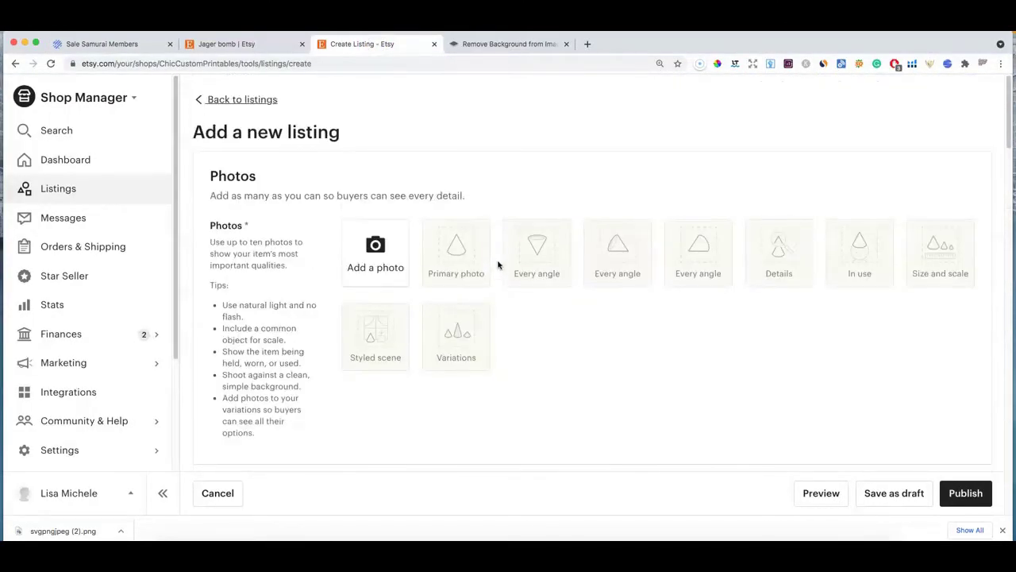
left_click(508, 236)
left_click(377, 244)
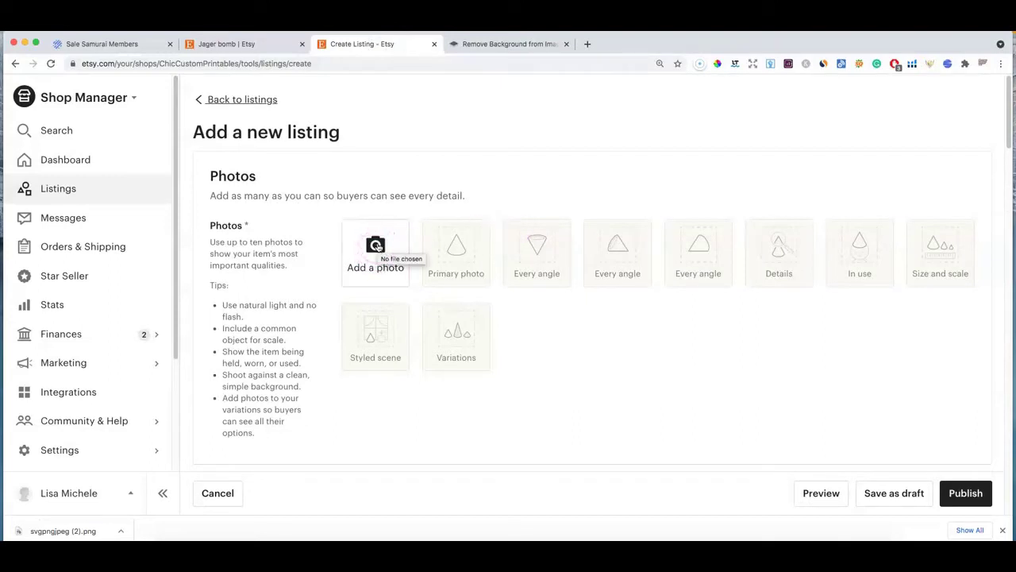
left_click(79, 530)
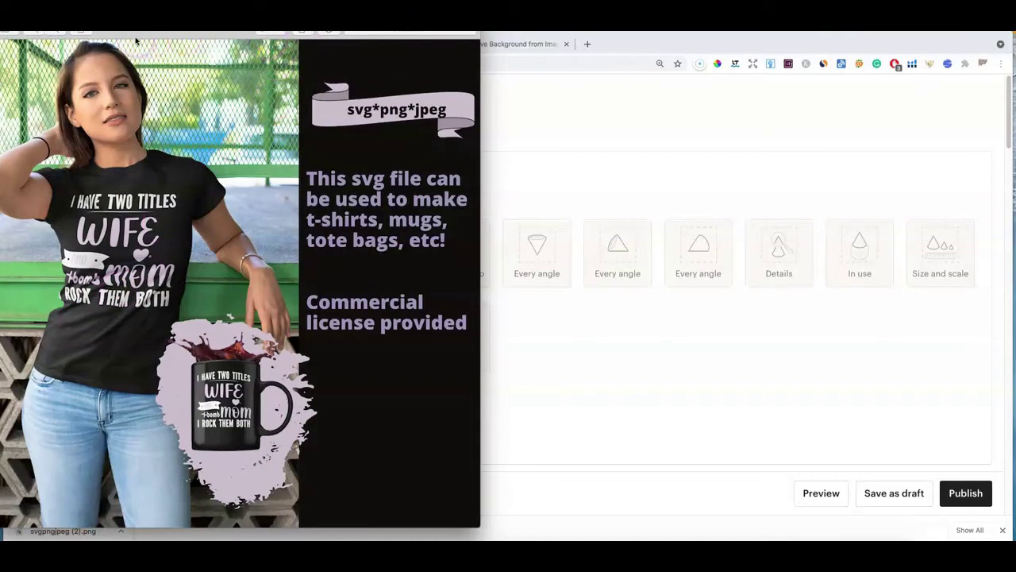
left_click(536, 121)
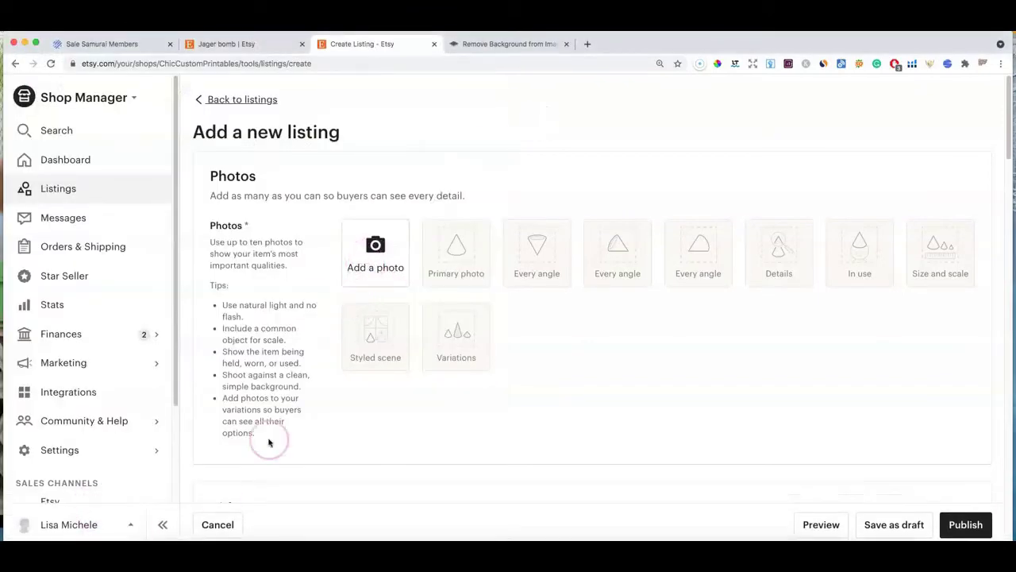
Upload svgpngjpeg (1).png from the Downloads folder as the listing's first photo
left_click(357, 267)
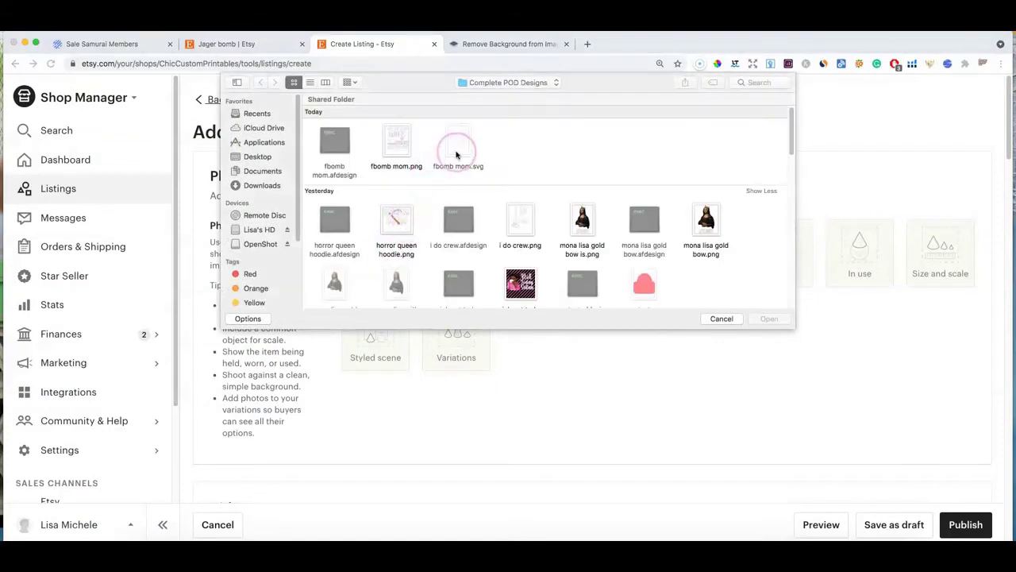
left_click(264, 186)
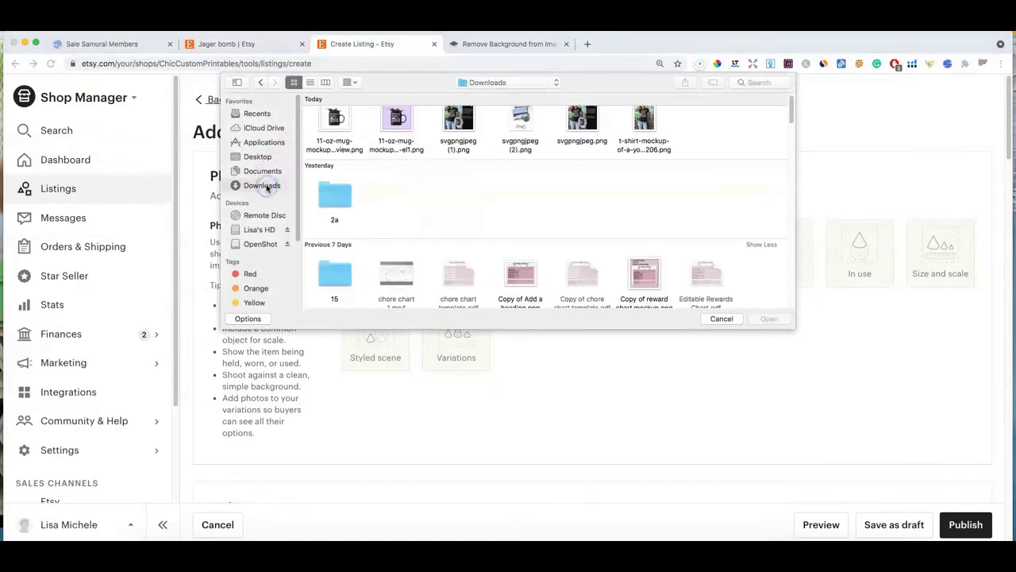
left_click(459, 154)
left_click(764, 318)
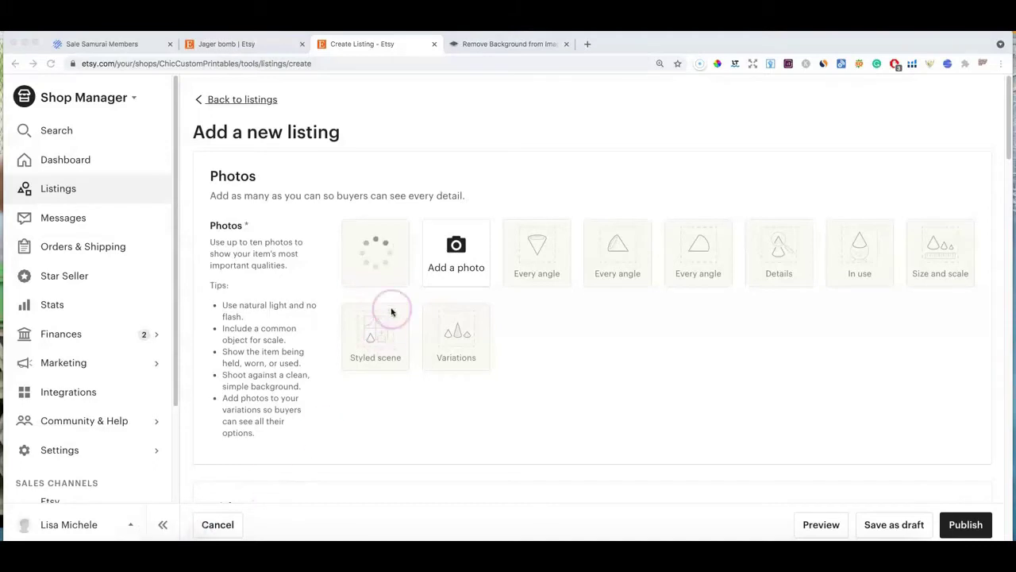
Show the Downloads folder in Finder, preview svgpngjpeg (1).png alongside svgpngjpeg (2).png, and return to the Etsy listing
key("super+n")
left_click(605, 252)
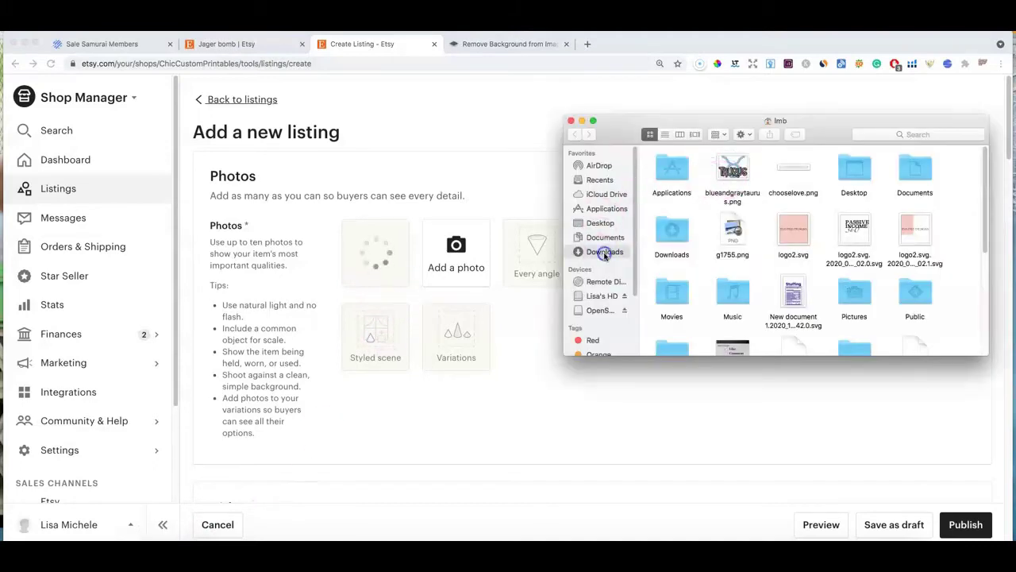
left_click(794, 181)
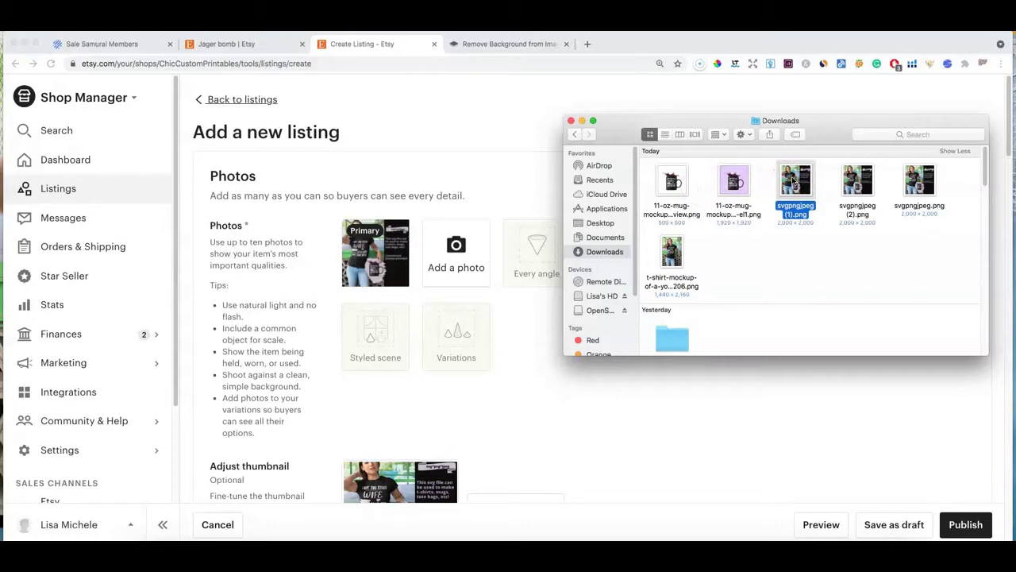
double_click(795, 181)
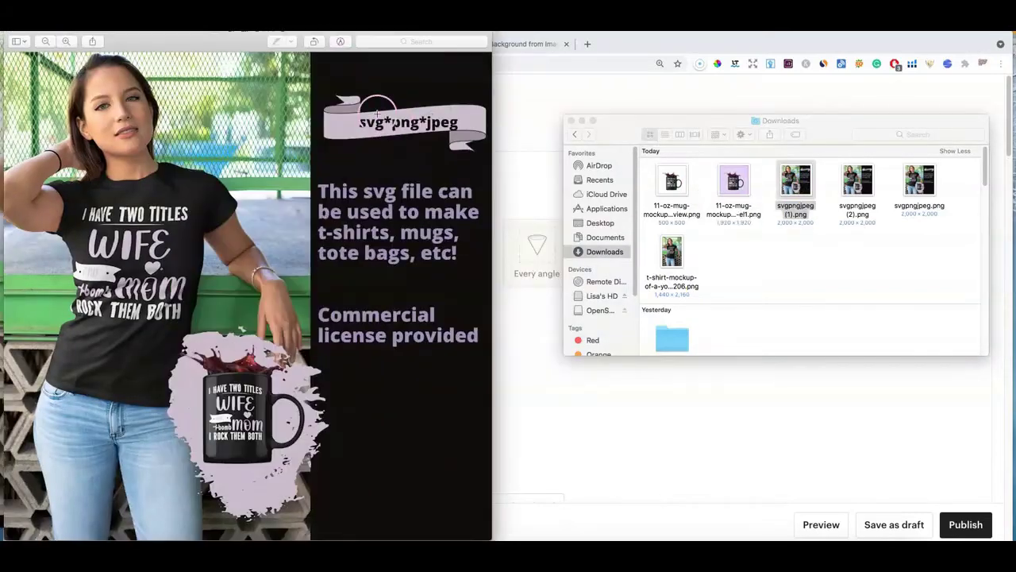
left_click_drag(219, 46, 312, 42)
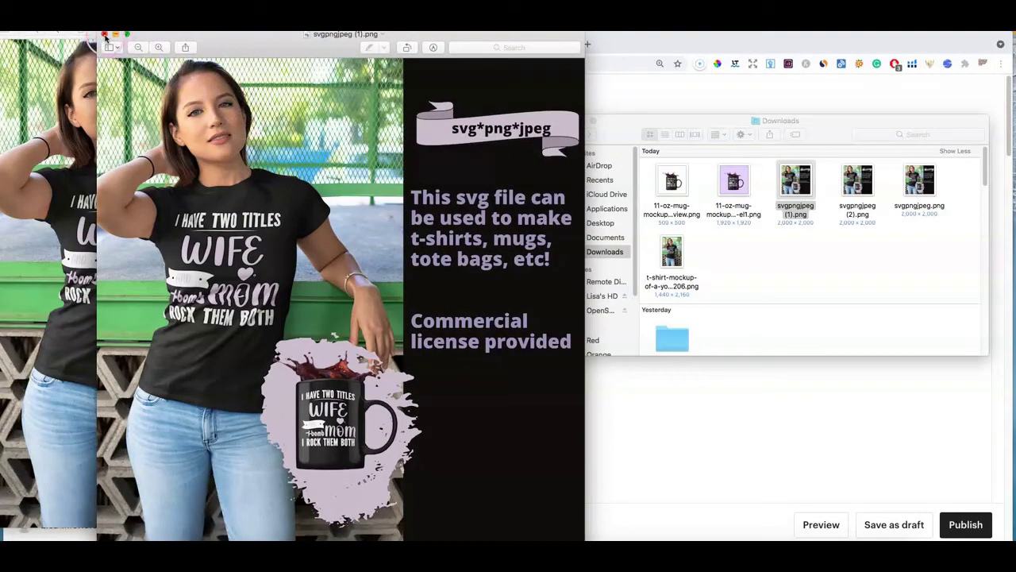
left_click_drag(104, 36, 271, 38)
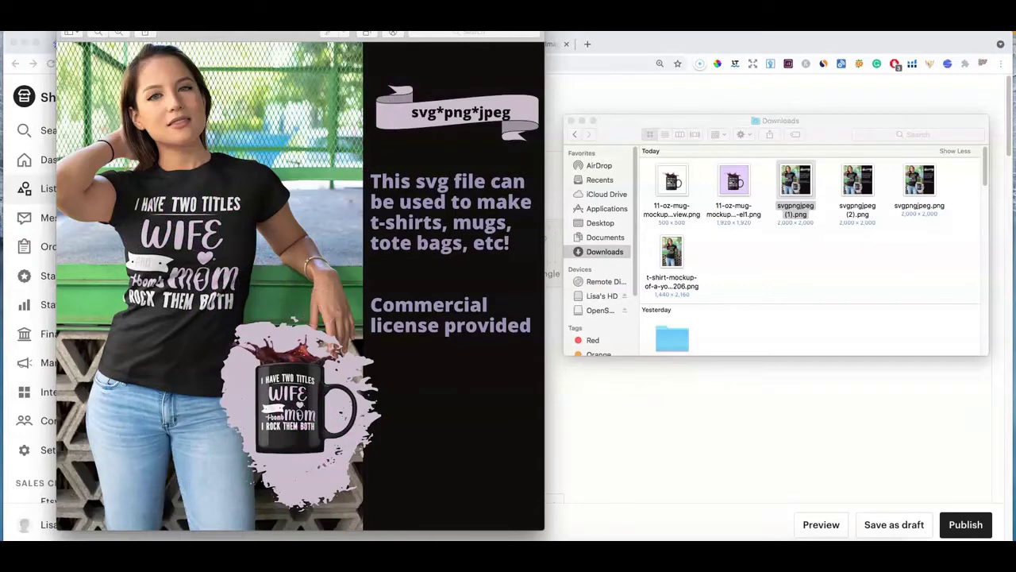
left_click_drag(466, 21, 467, 36)
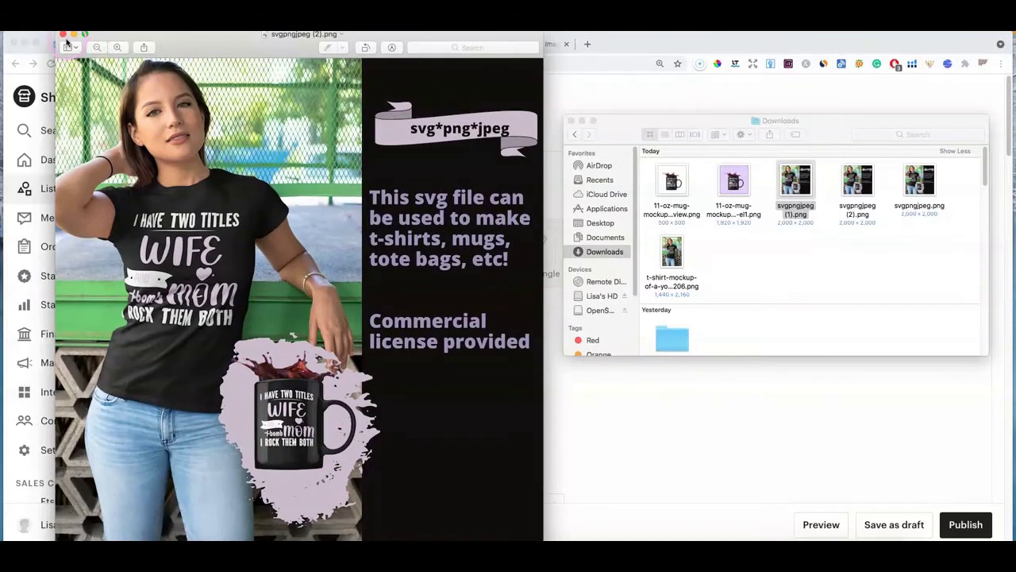
left_click(559, 99)
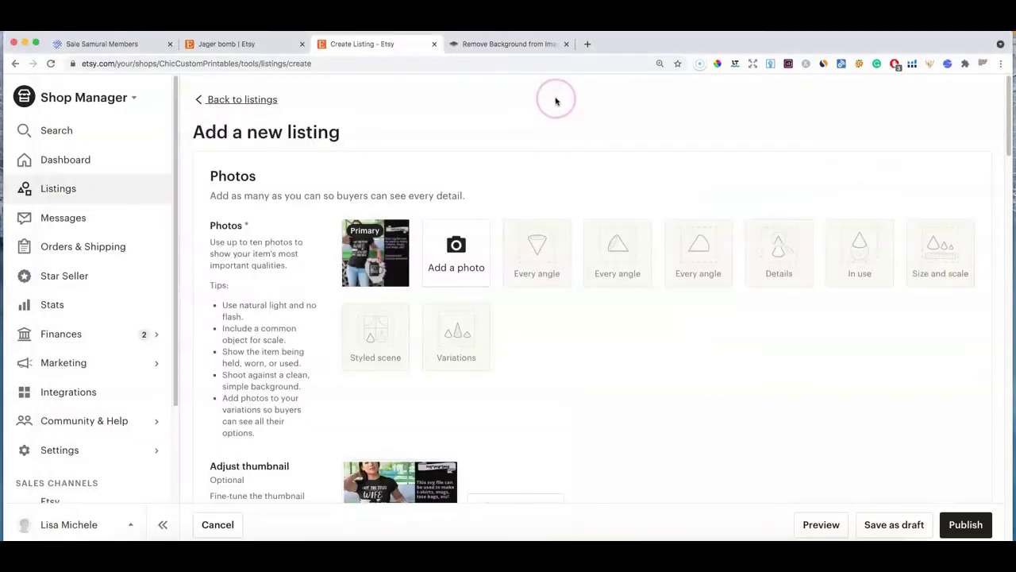
Switch to remove.bg, view the mug image with its background removed, and compare it with the svgpngjpeg (2).png mockup before closing that preview
left_click(540, 44)
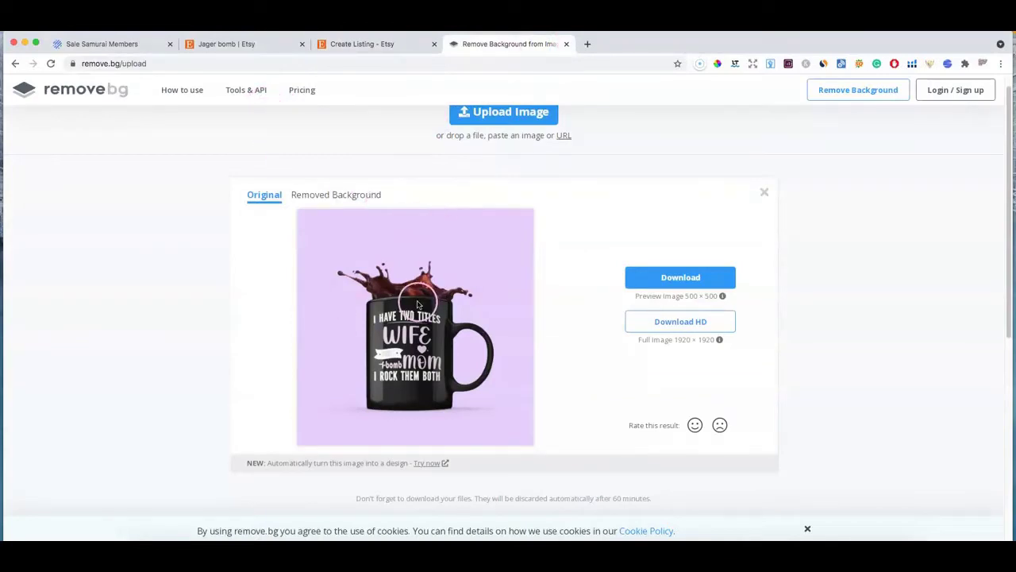
left_click(352, 198)
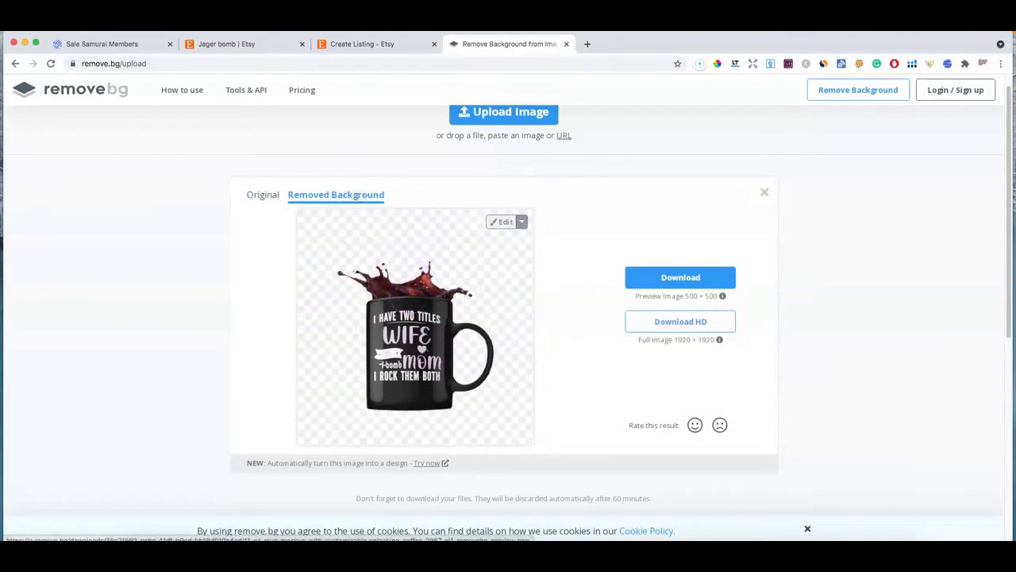
left_click_drag(610, 43, 597, 103)
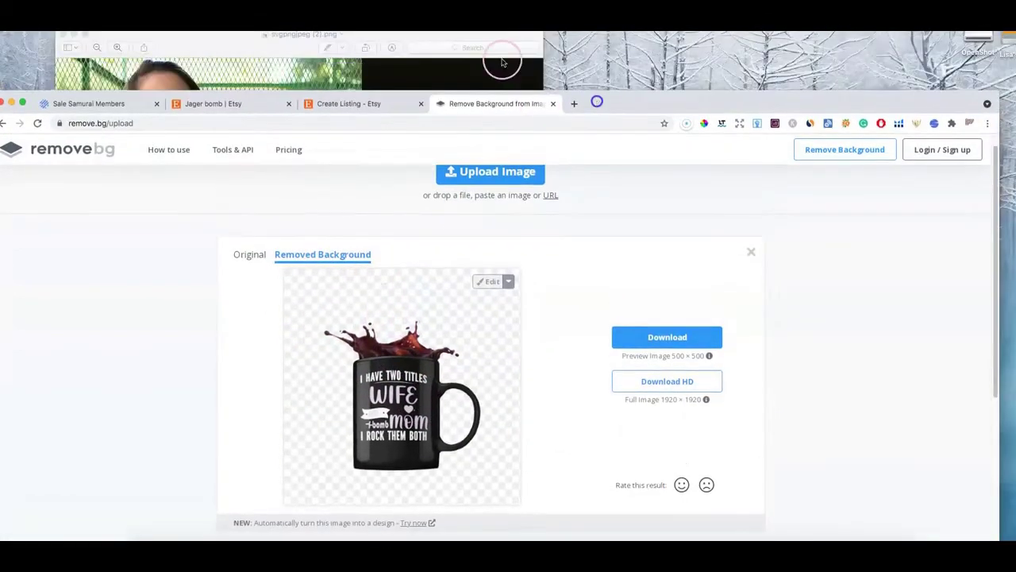
left_click(234, 50)
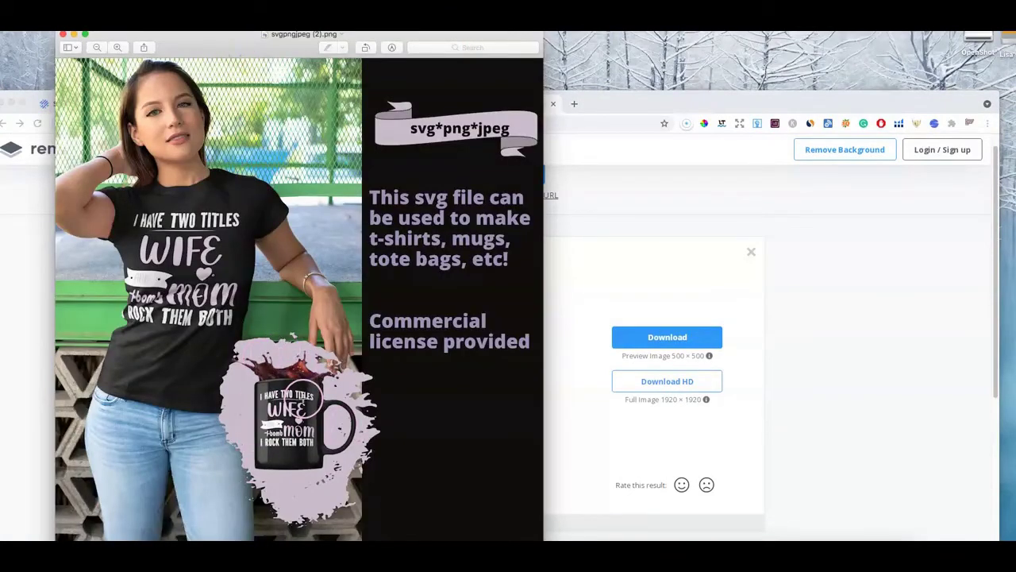
left_click_drag(230, 45, 230, 61)
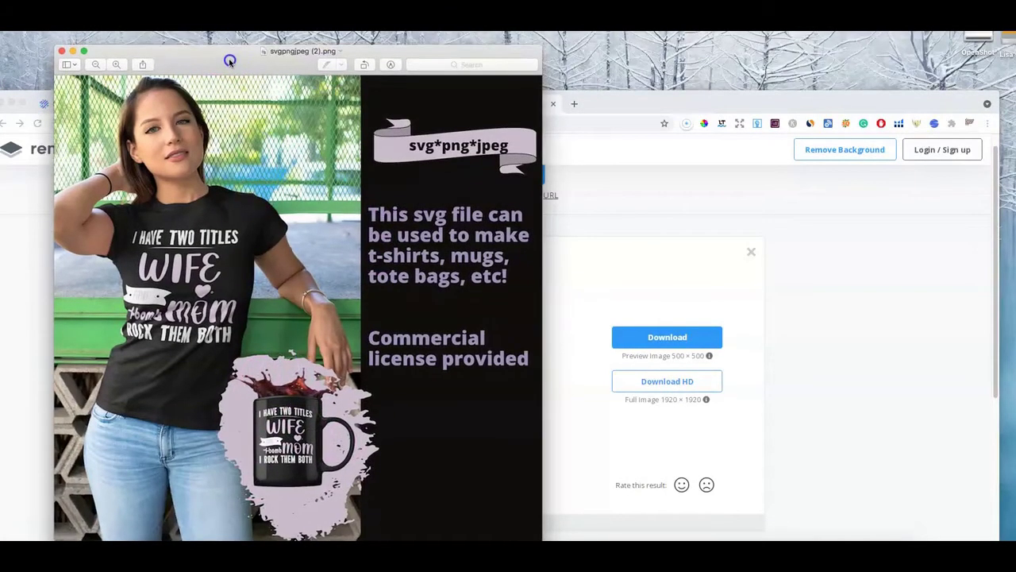
left_click(63, 52)
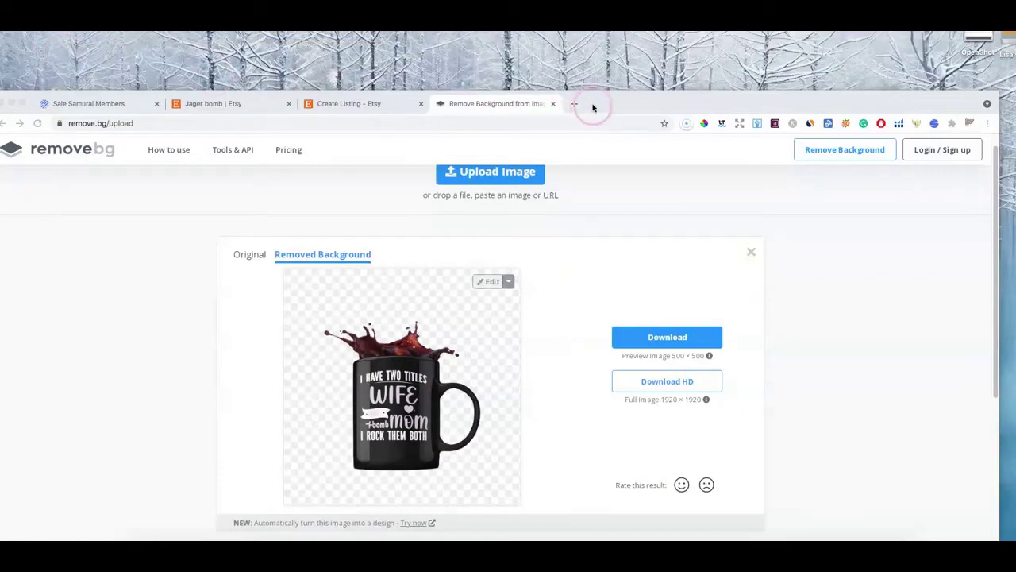
left_click_drag(594, 104, 588, 44)
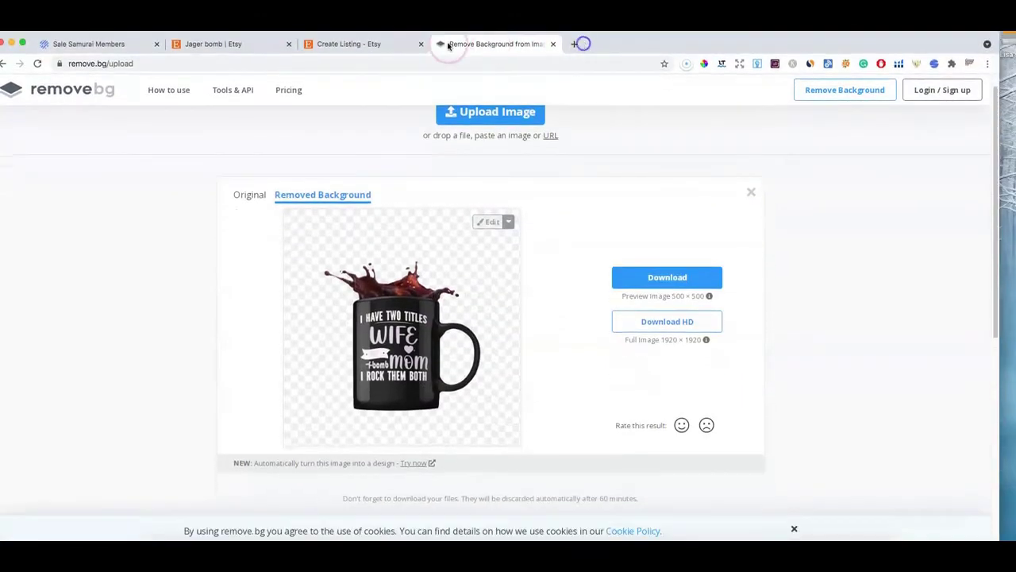
Return to the Etsy listing and adjust the primary photo's thumbnail, zooming in on the woman's t-shirt design, and save it
left_click(358, 45)
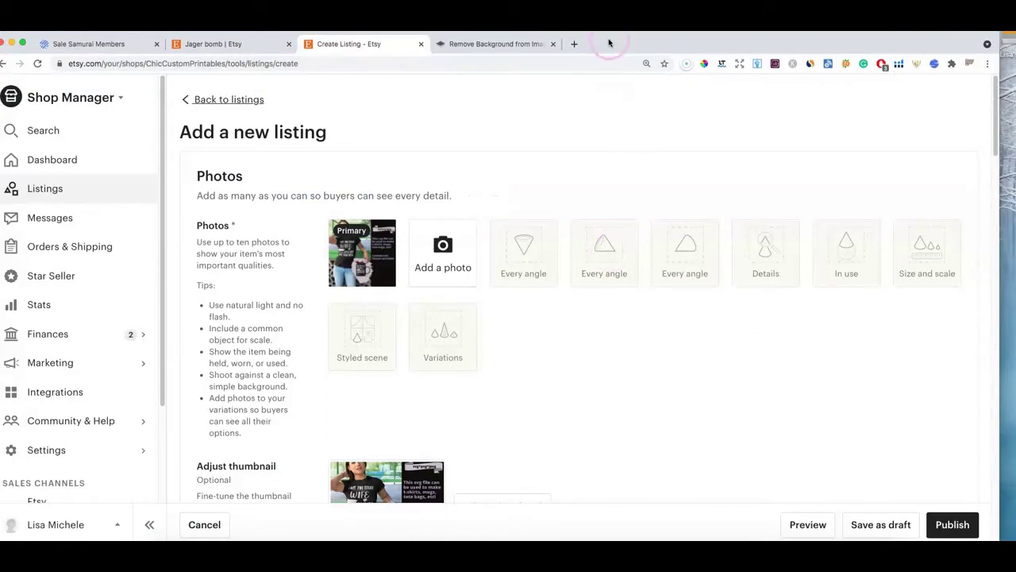
scroll(498, 340, "down", 2)
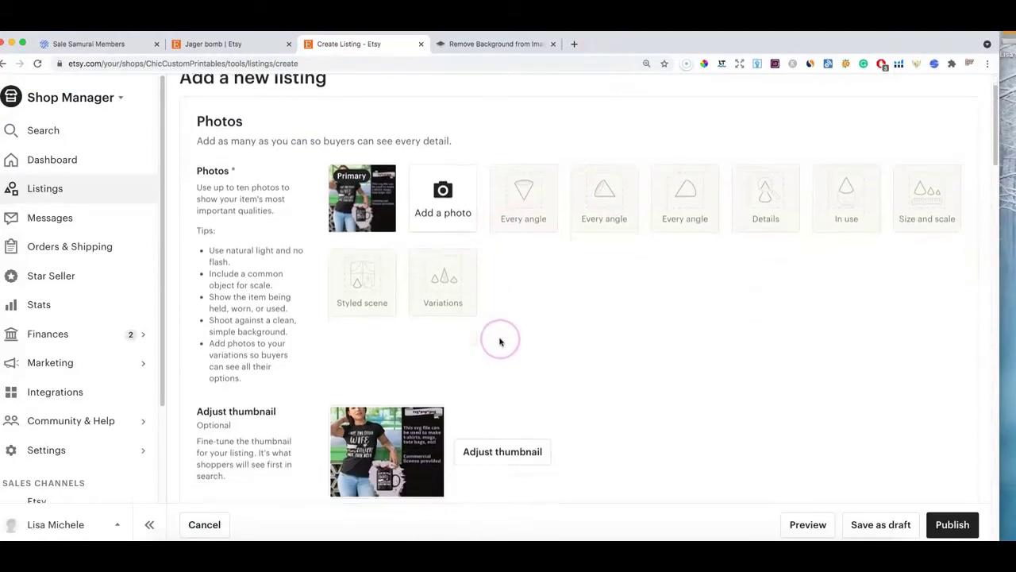
scroll(500, 341, "down", 2)
left_click(499, 370)
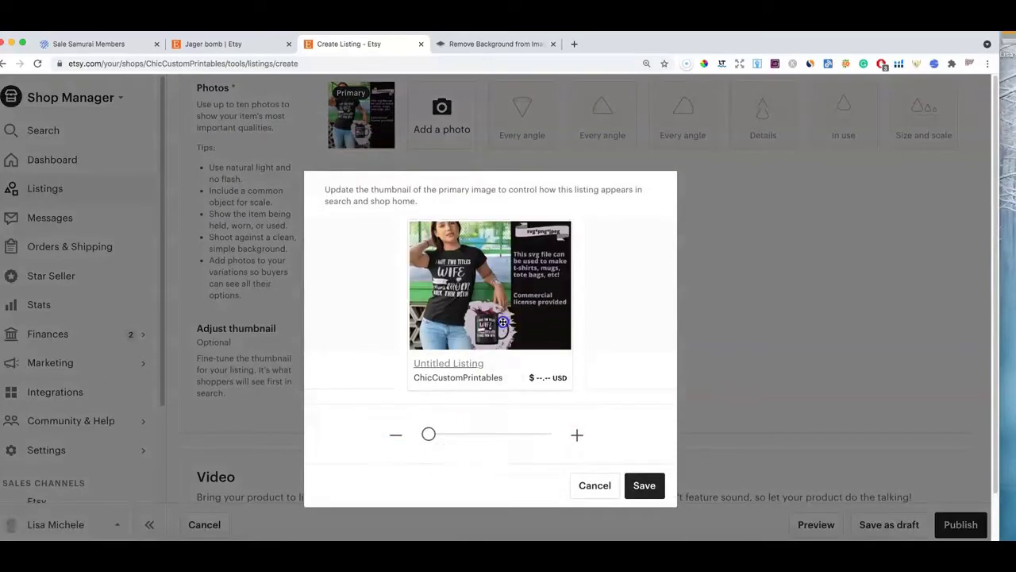
left_click_drag(503, 321, 500, 333)
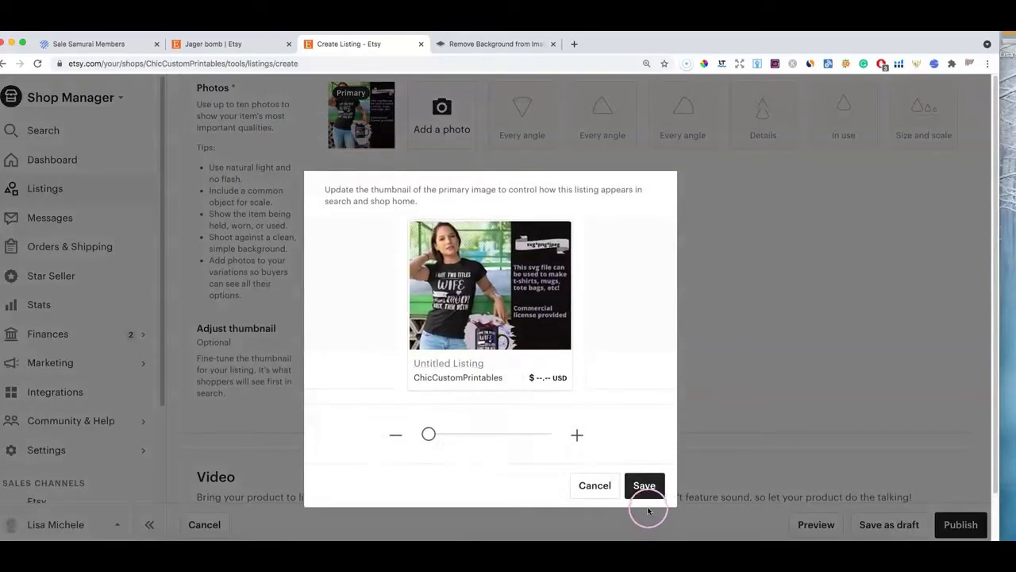
left_click_drag(429, 436, 510, 434)
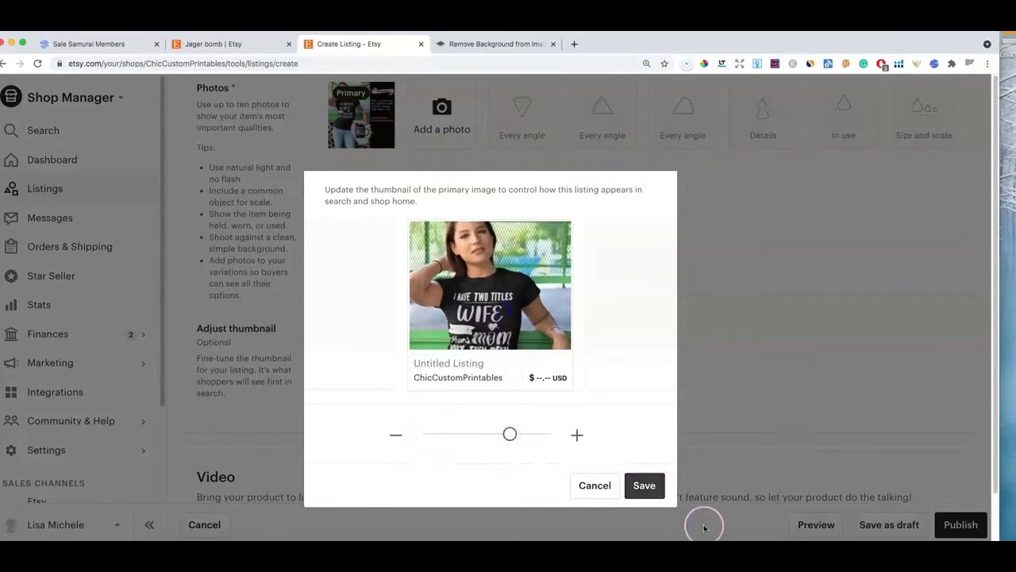
left_click(645, 485)
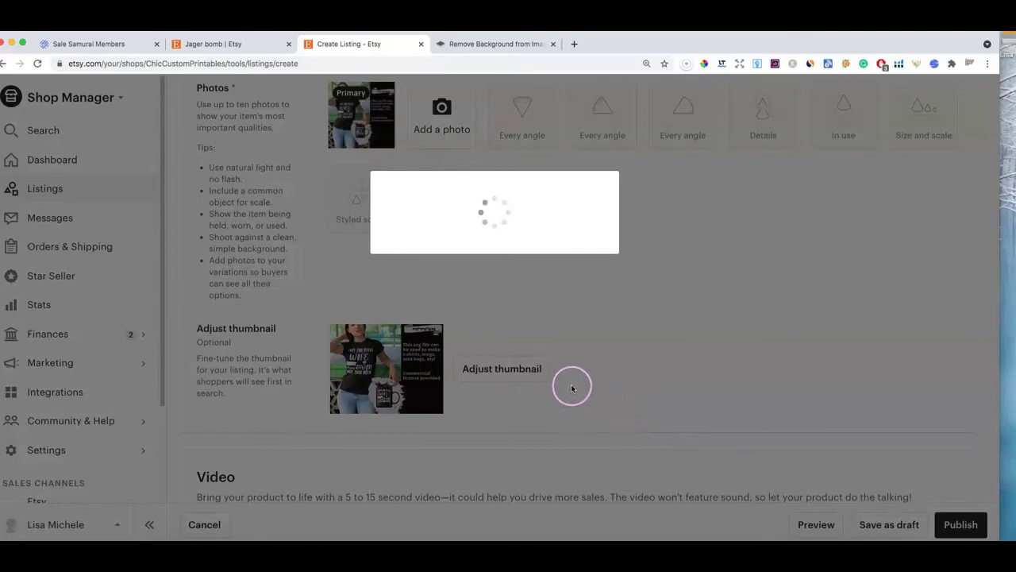
Set the listing's item type to "A finished product" and its making date to "Made To Order"
scroll(572, 388, "down", 8)
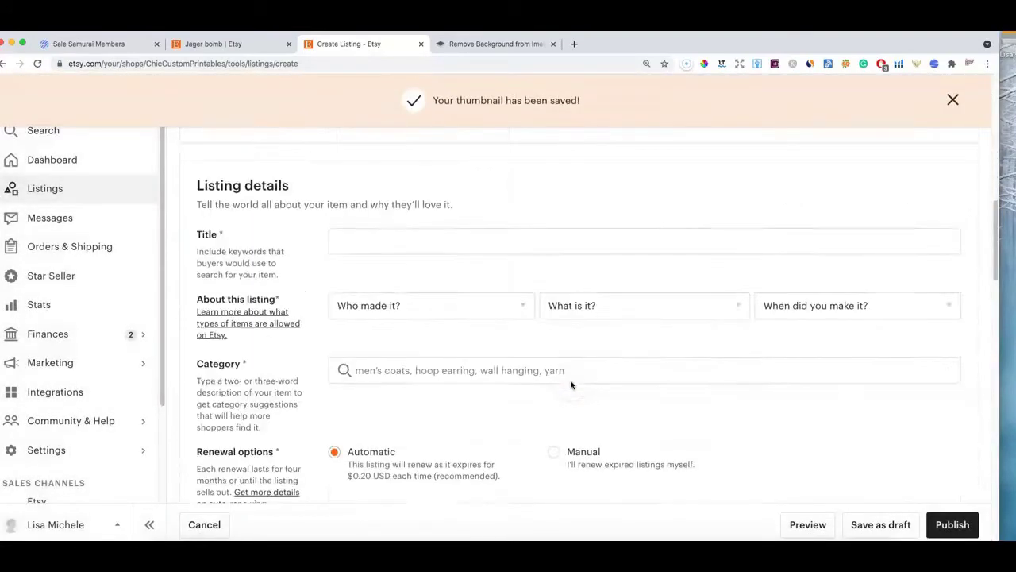
scroll(571, 386, "down", 3)
scroll(552, 246, "up", 1)
left_click(594, 208)
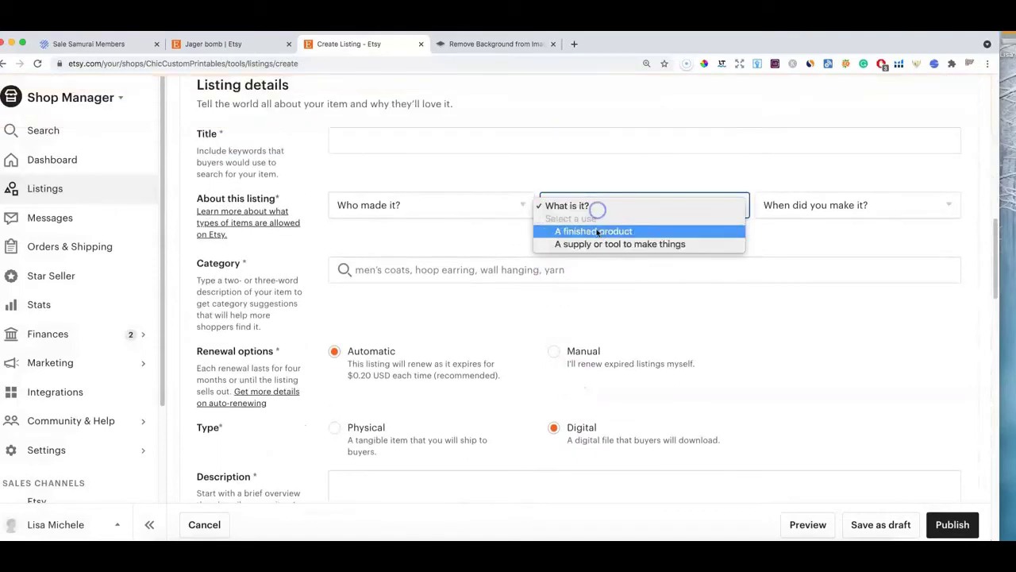
left_click(598, 232)
left_click(783, 208)
left_click(785, 229)
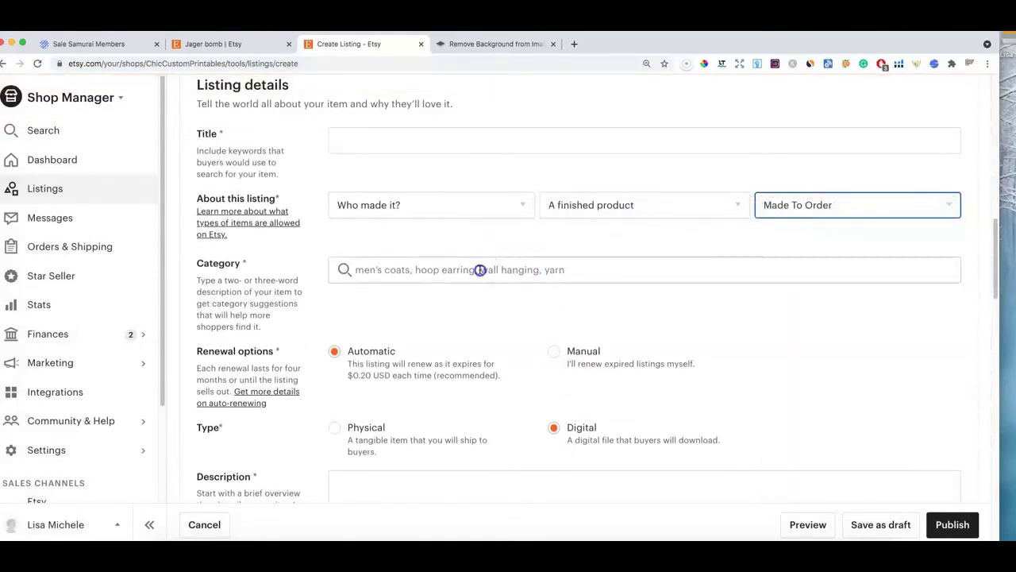
Search the listing categories for "svg" and choose Digital under Art & Collectibles, Drawing & Illustration
left_click(479, 270)
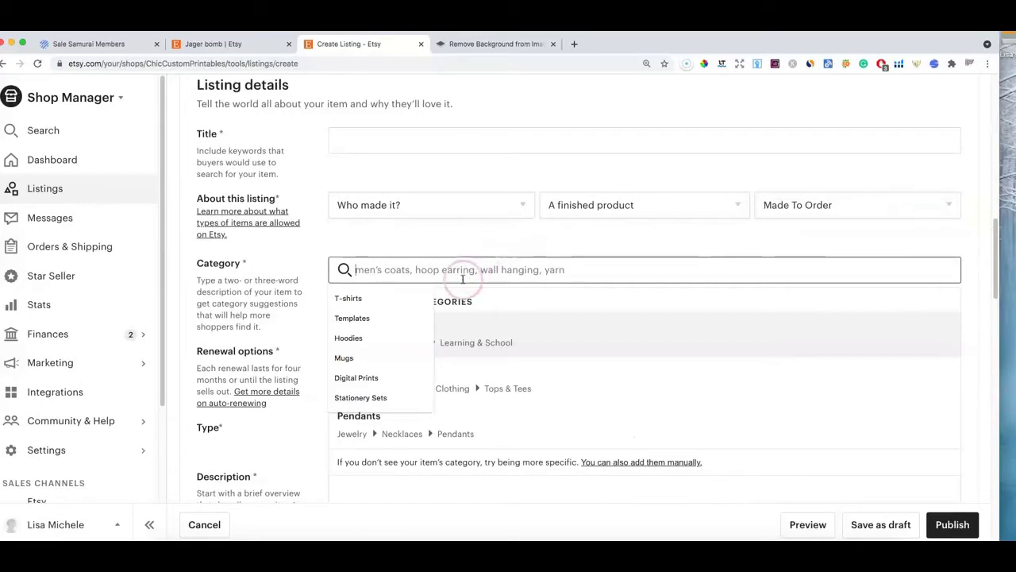
type("svg")
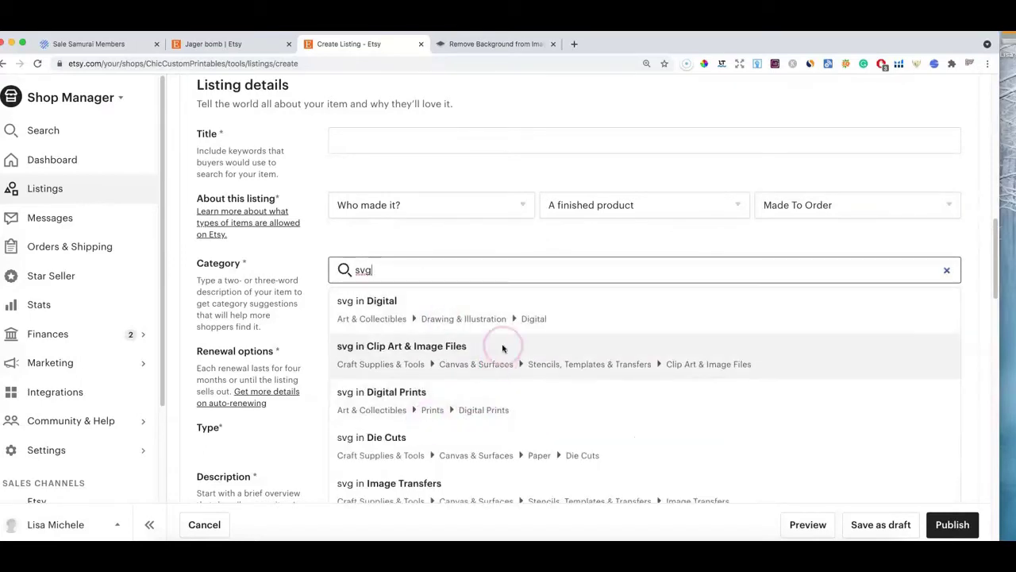
left_click(503, 316)
Write the listing description as "svg file" followed by "you will not receive a physical item" on a separate line
scroll(524, 363, "up", 2)
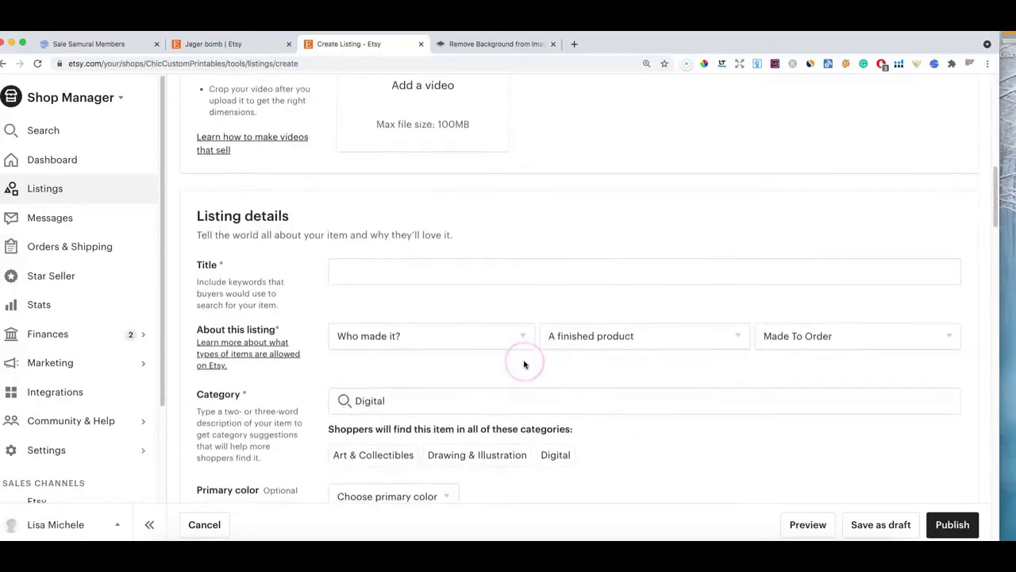
scroll(524, 363, "down", 5)
scroll(551, 355, "down", 15)
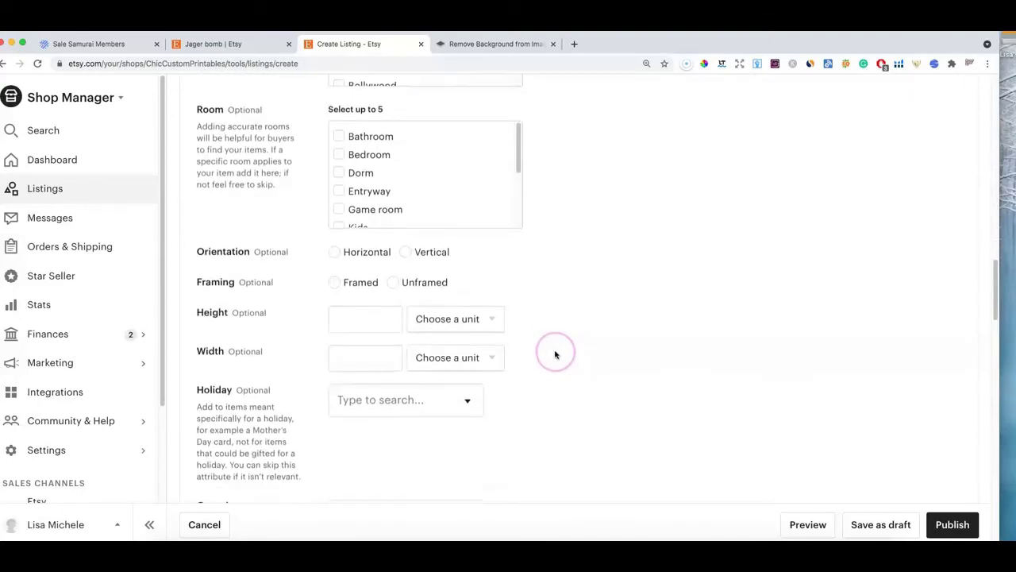
scroll(551, 355, "up", 6)
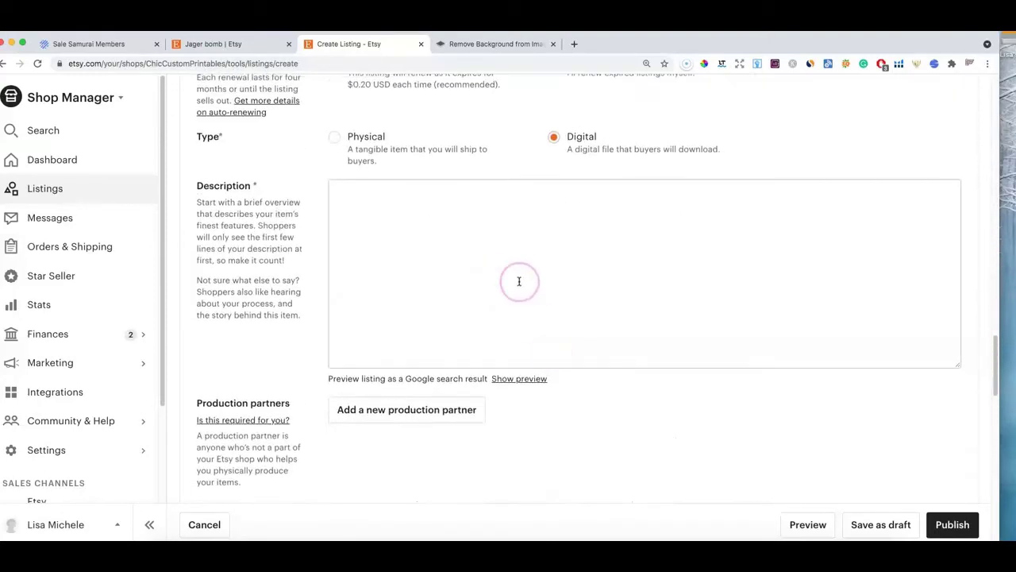
scroll(535, 306, "up", 5)
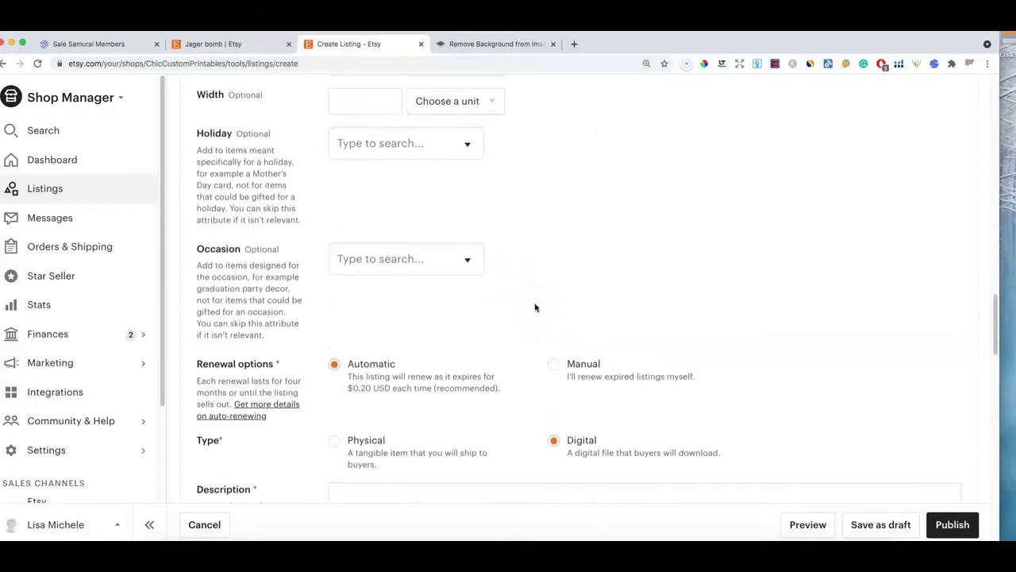
scroll(535, 307, "down", 6)
scroll(535, 306, "down", 2)
left_click(493, 292)
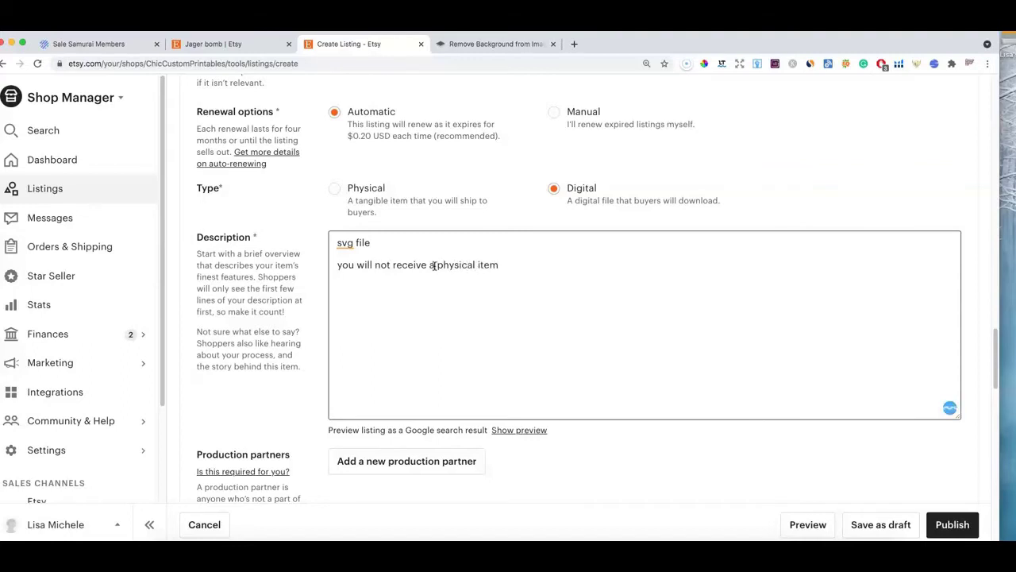
Set the listing's price to $1.00 in the Inventory and pricing section
scroll(656, 336, "down", 5)
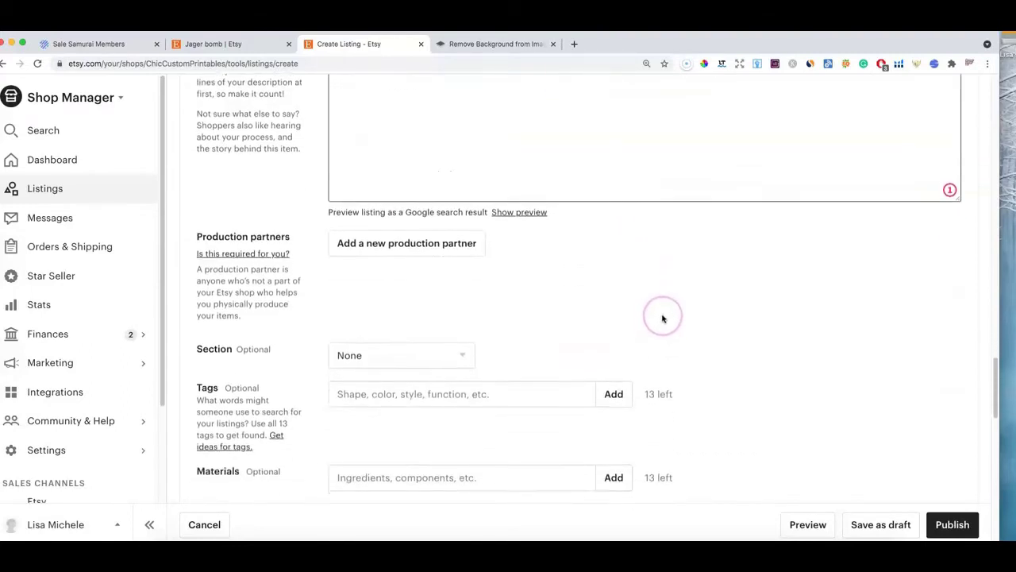
scroll(659, 318, "down", 5)
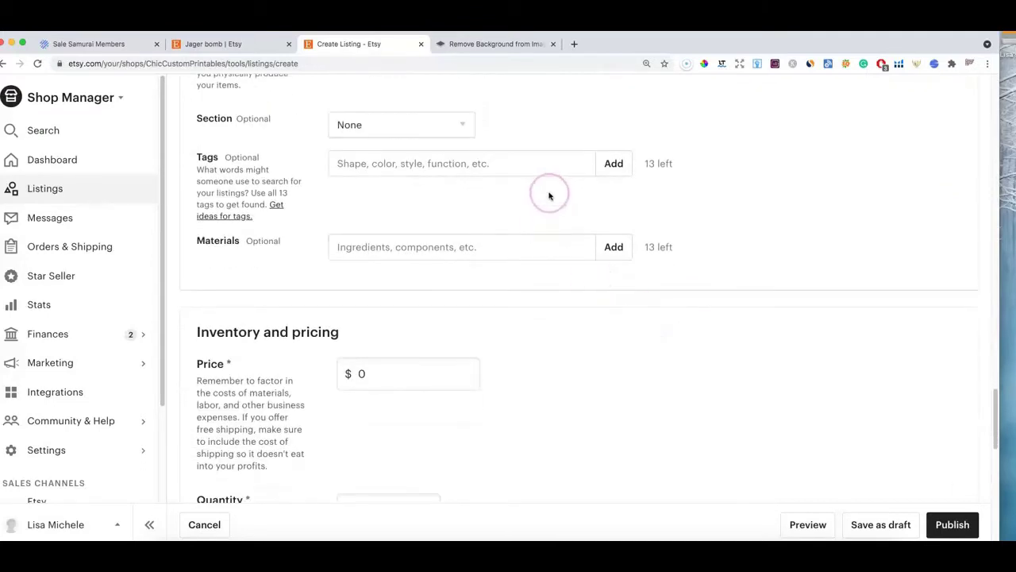
double_click(370, 375)
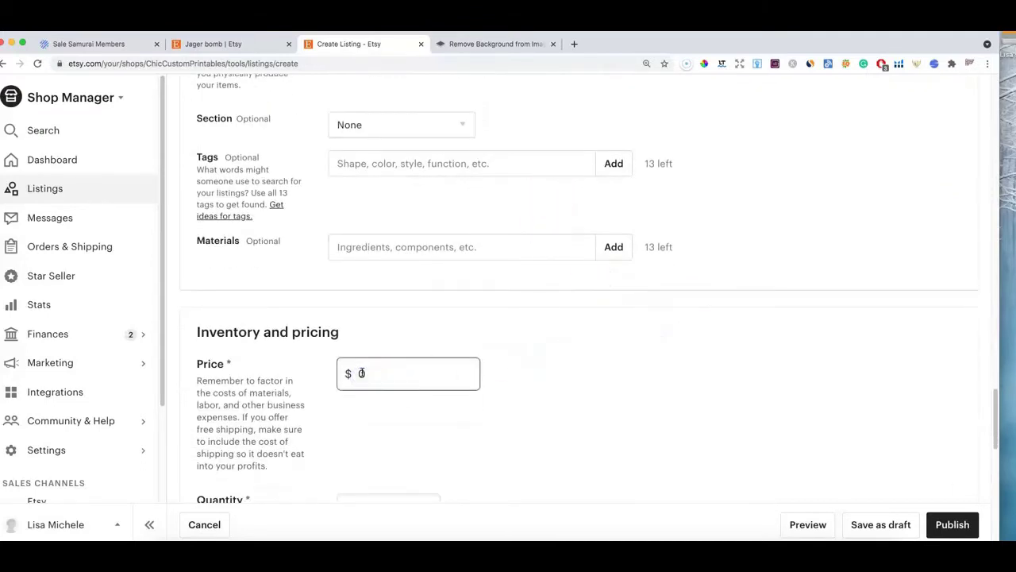
key("BackSpace")
type("1")
left_click(519, 364)
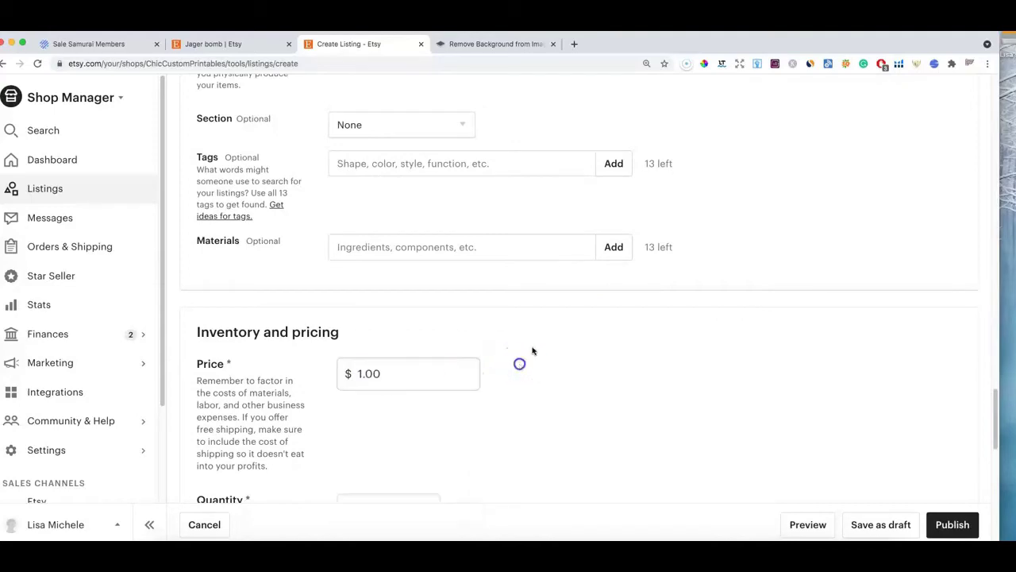
Review the listing's Quantity, SKU, Personalization and Digital files sections
scroll(519, 356, "up", 2)
scroll(535, 352, "down", 9)
scroll(548, 340, "up", 3)
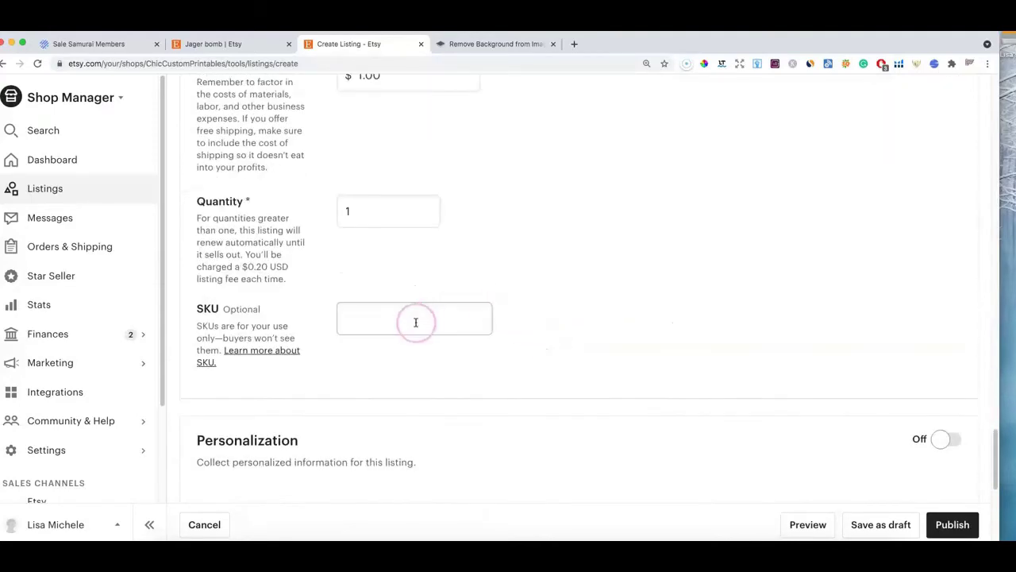
left_click(412, 320)
left_click(466, 220)
scroll(667, 310, "down", 3)
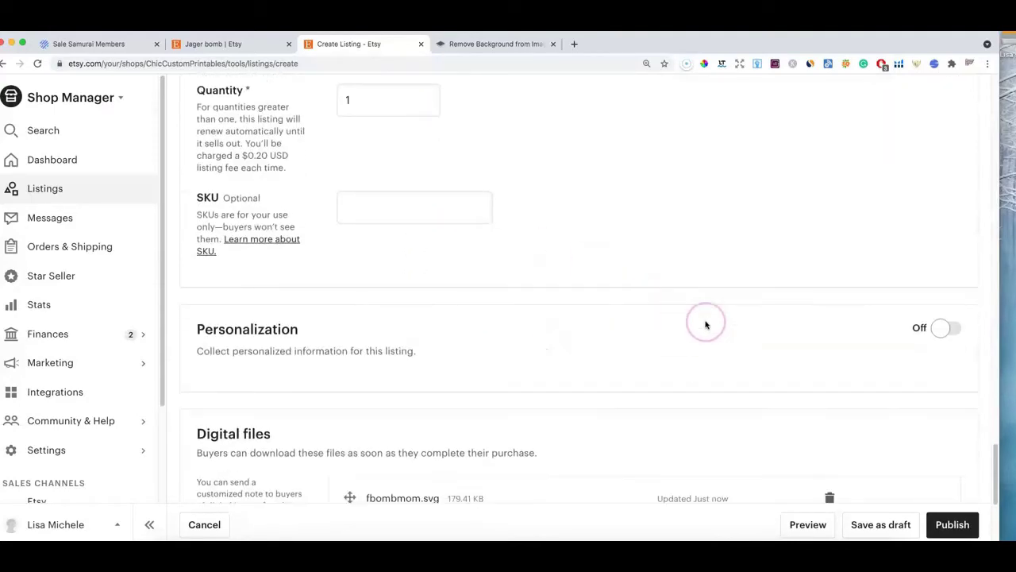
scroll(637, 358, "down", 5)
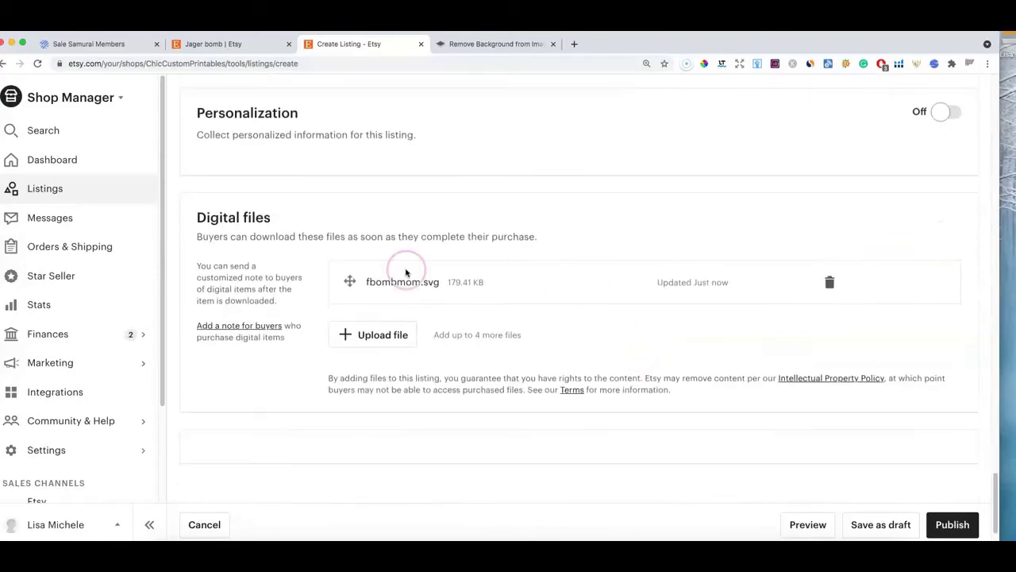
left_click(499, 291)
Move the Sale Samurai tab into its own window and arrange its keyword table beside the Etsy listing's Tags section
scroll(508, 296, "up", 15)
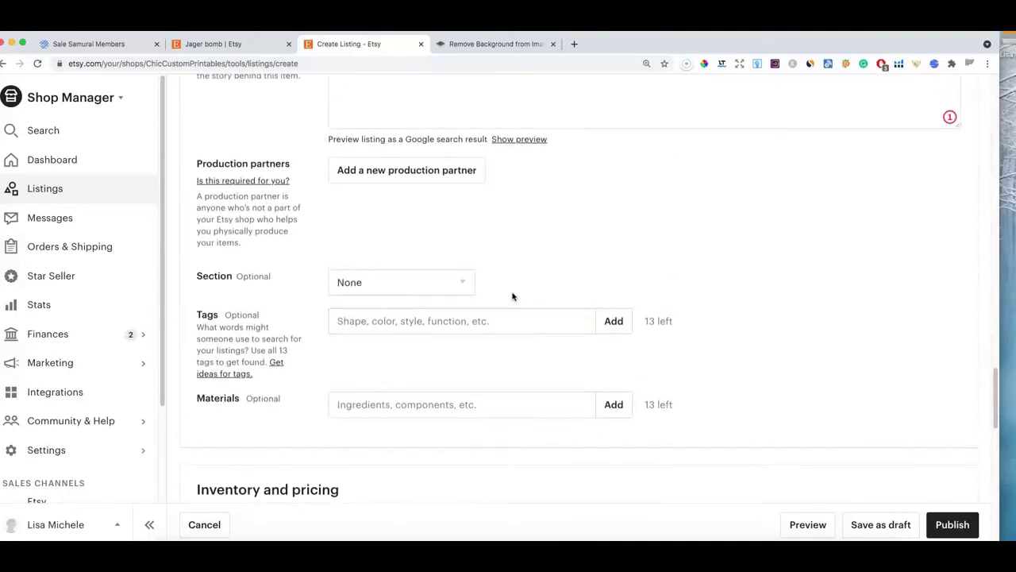
left_click(538, 290)
left_click(460, 321)
left_click(104, 44)
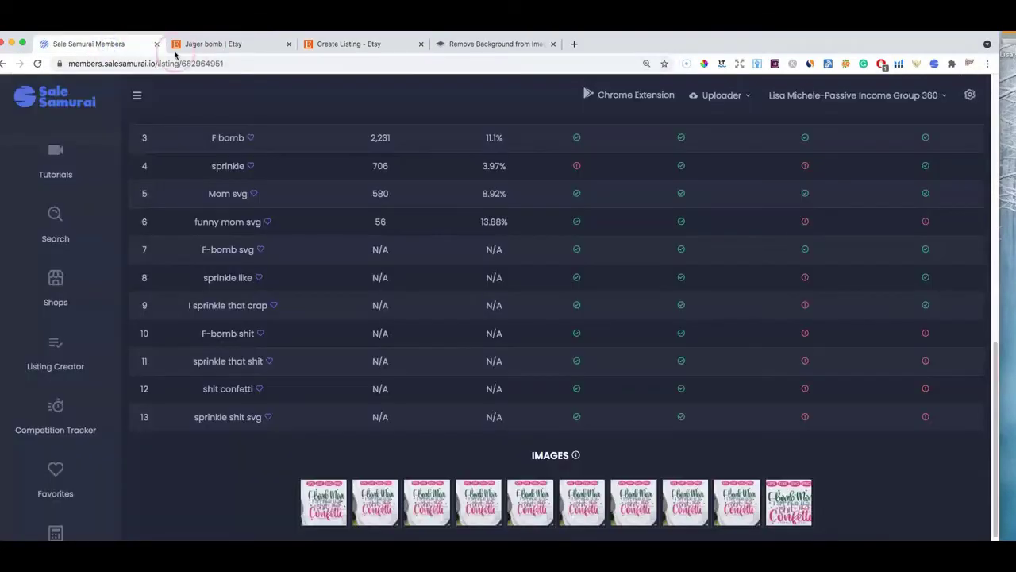
left_click_drag(96, 46, 540, 45)
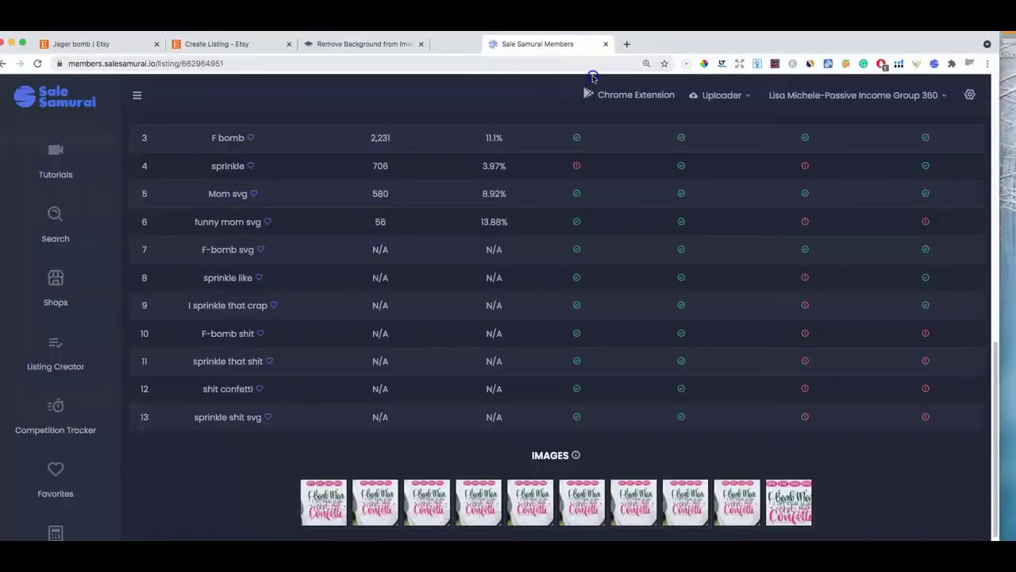
left_click_drag(592, 77, 640, 81)
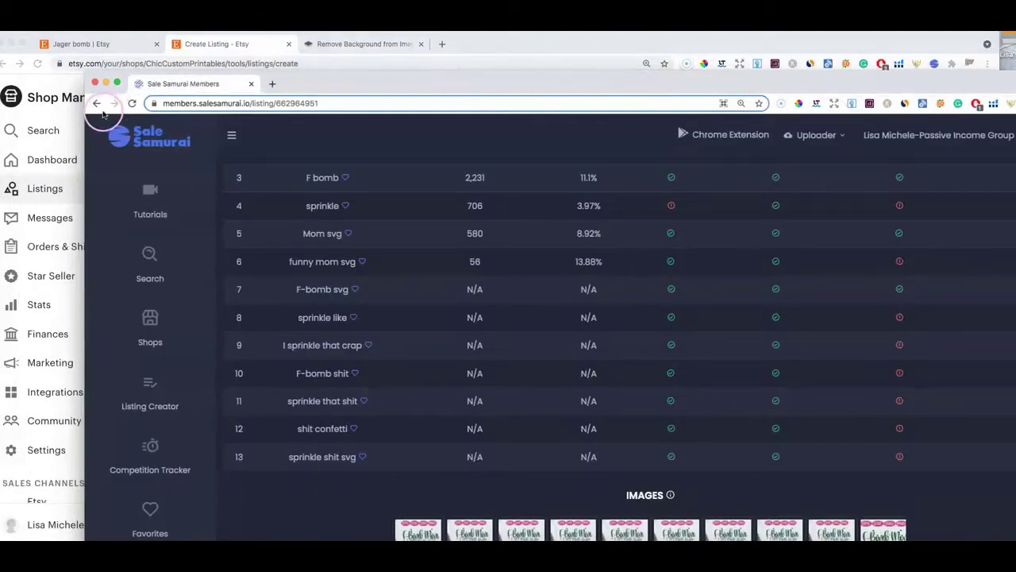
key("ctrl+alt+Right")
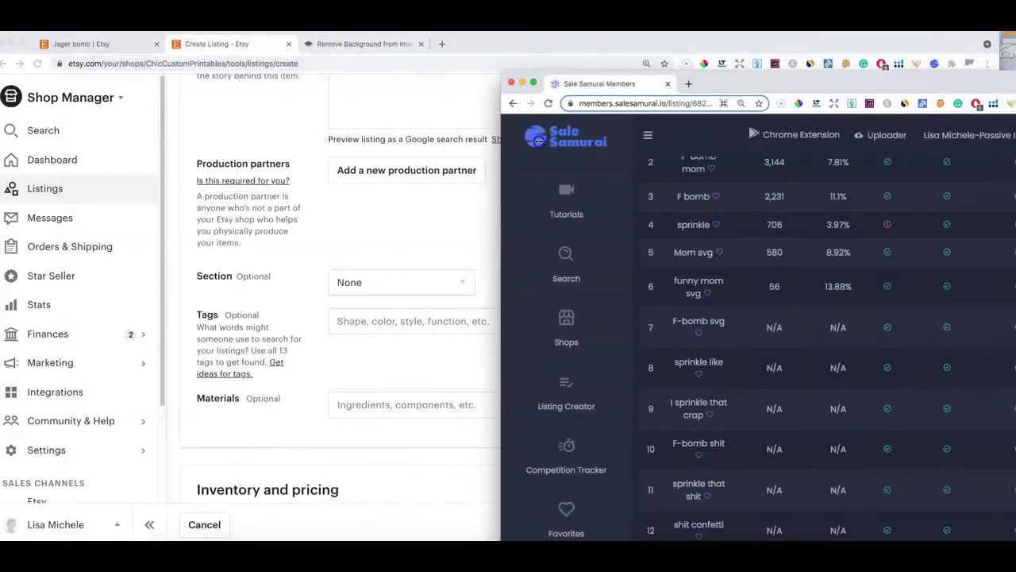
left_click(1002, 54)
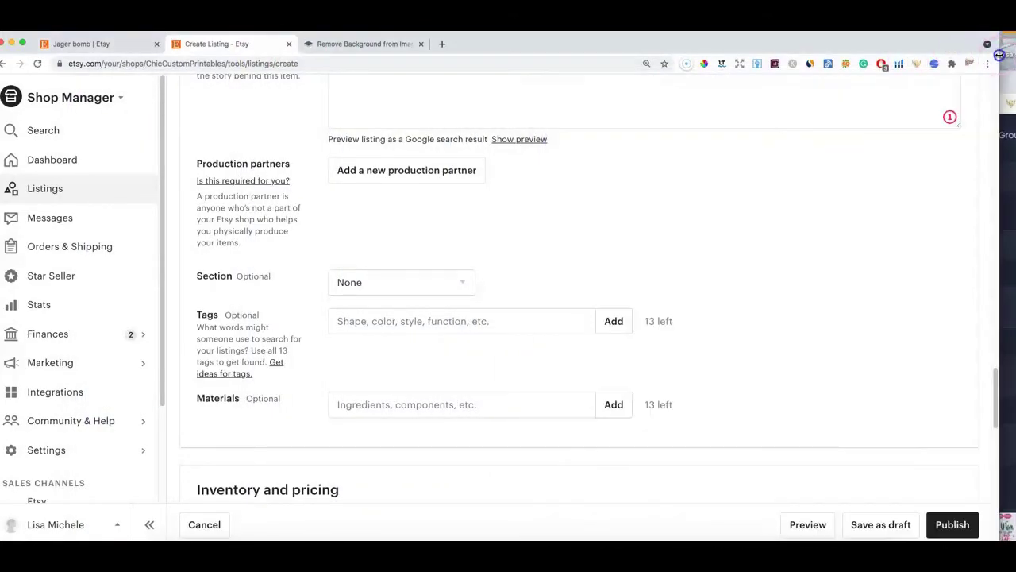
left_click_drag(844, 69, 639, 100)
left_click_drag(802, 86, 880, 65)
Add the tag "mom svg" to the listing and remove the mistyped "om svg" tag
left_click(398, 265)
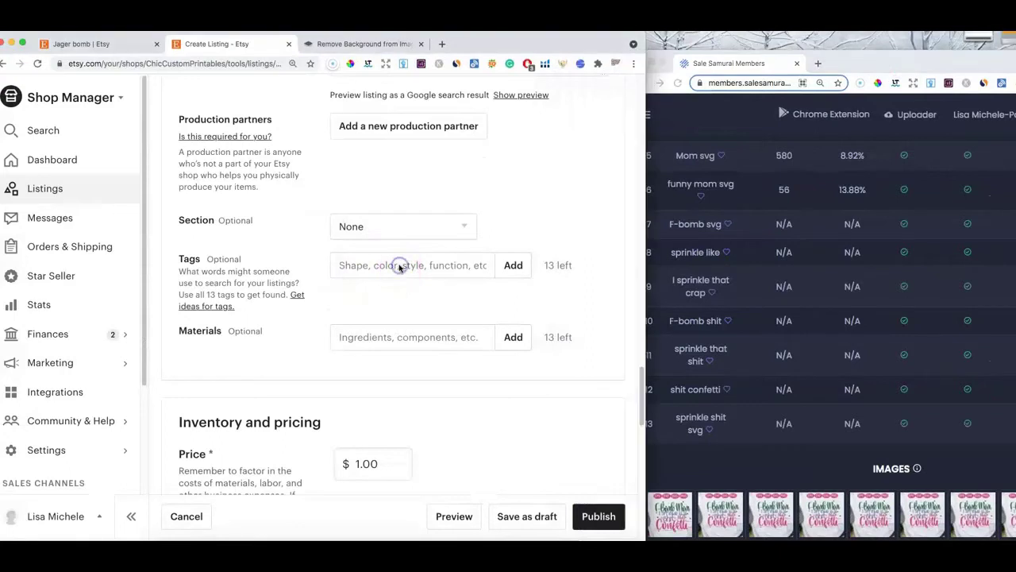
left_click(389, 265)
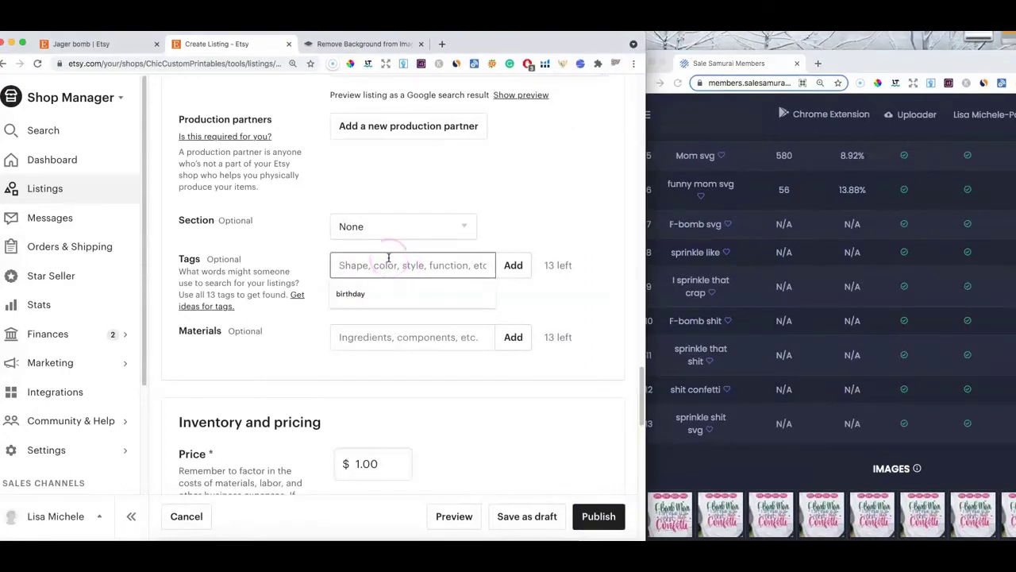
type("om svg")
key("Return")
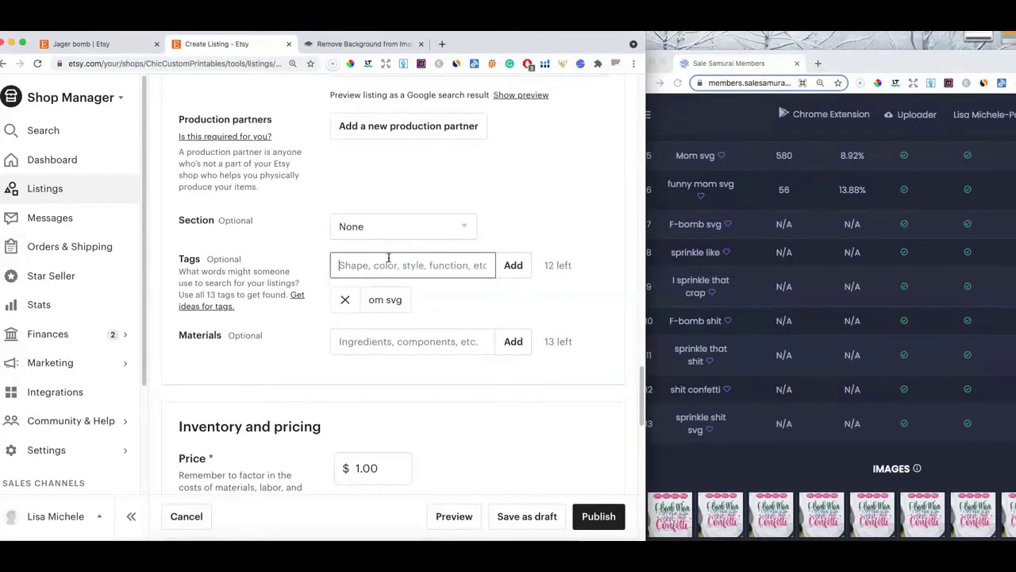
type("mom svg")
key("Return")
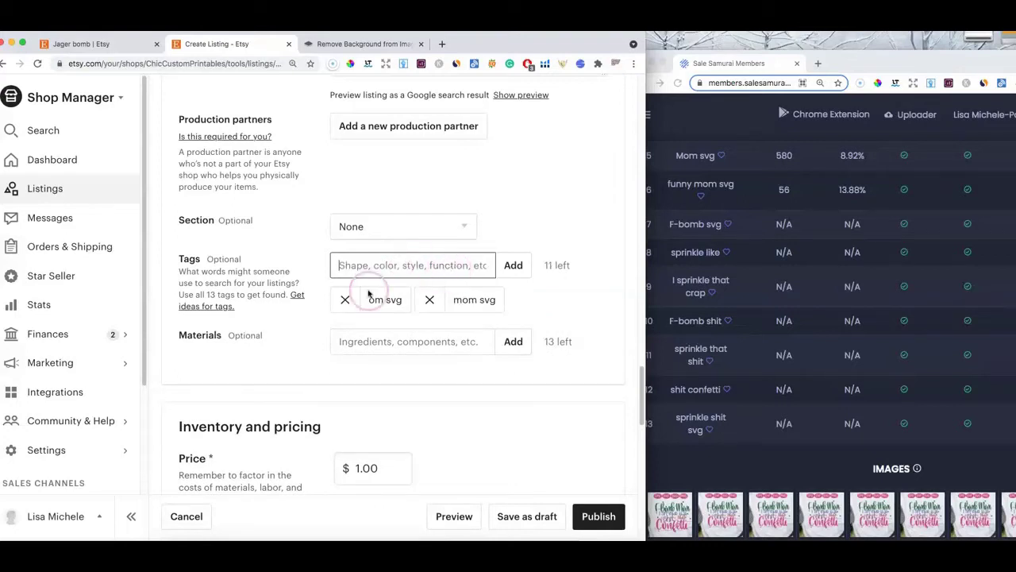
left_click(344, 299)
Add the tags "funny mom svg" and "f-bomb svg" to the listing
left_click(368, 267)
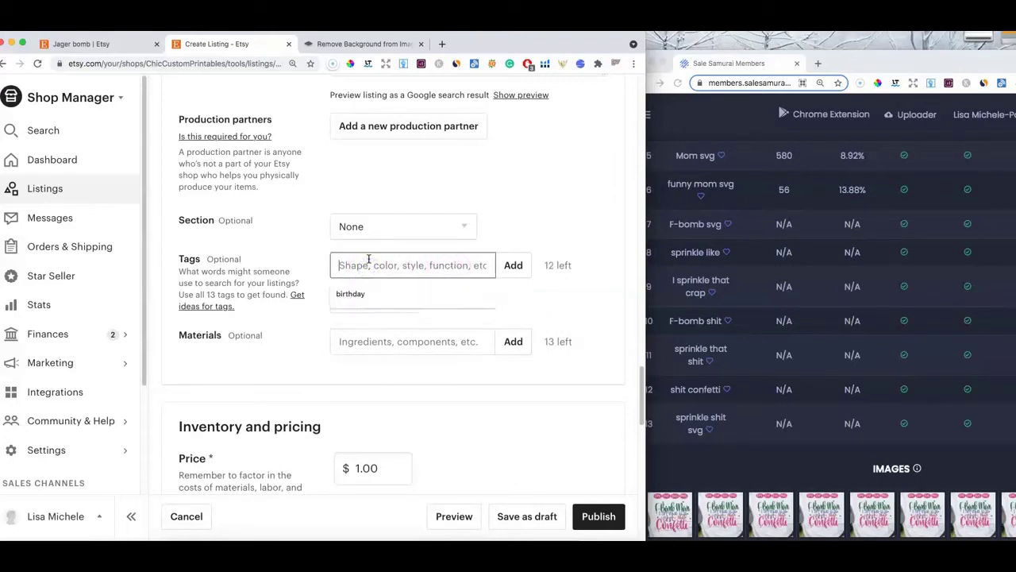
type("funny mom svg")
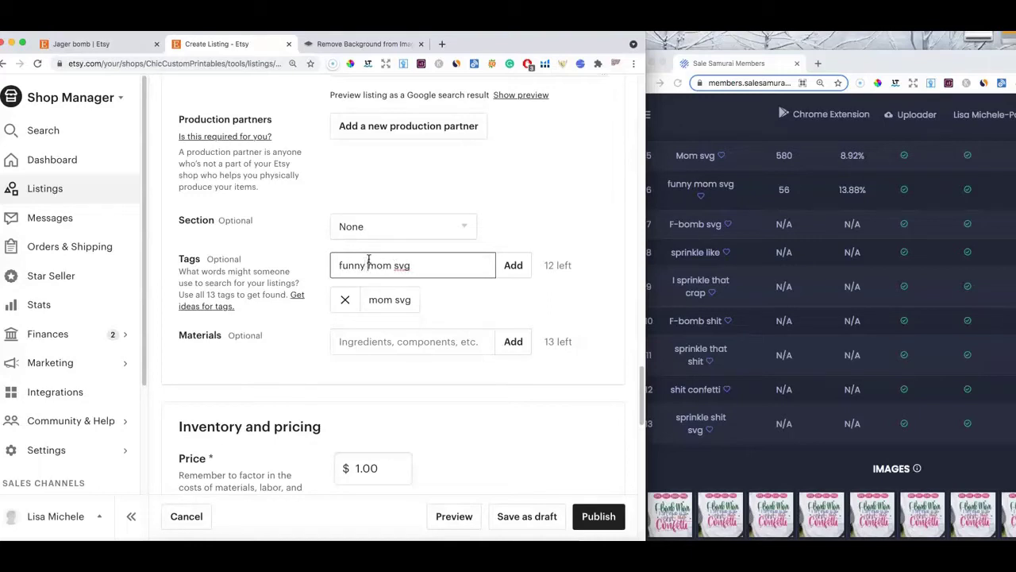
key("Return")
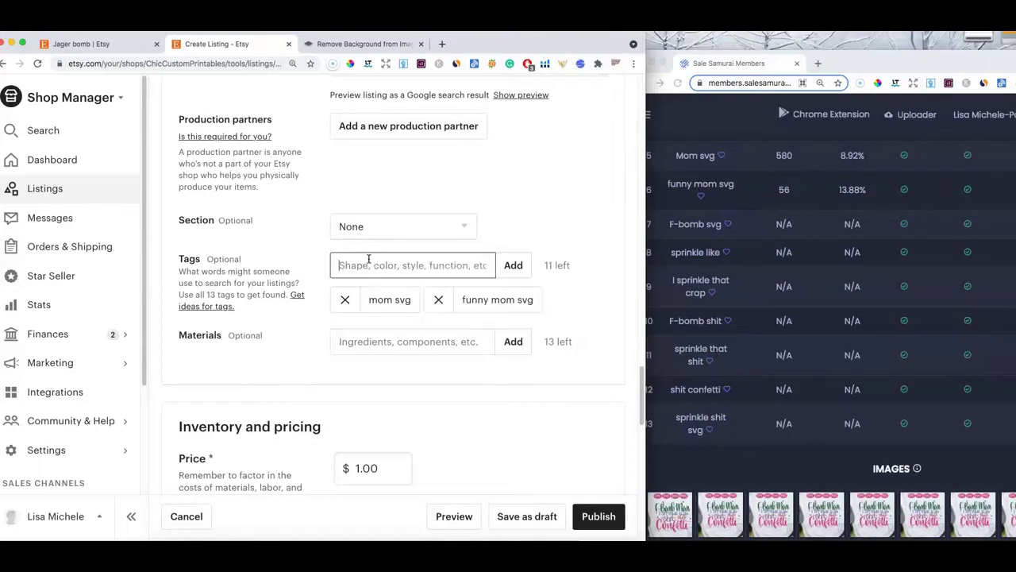
type("f-bomb svg")
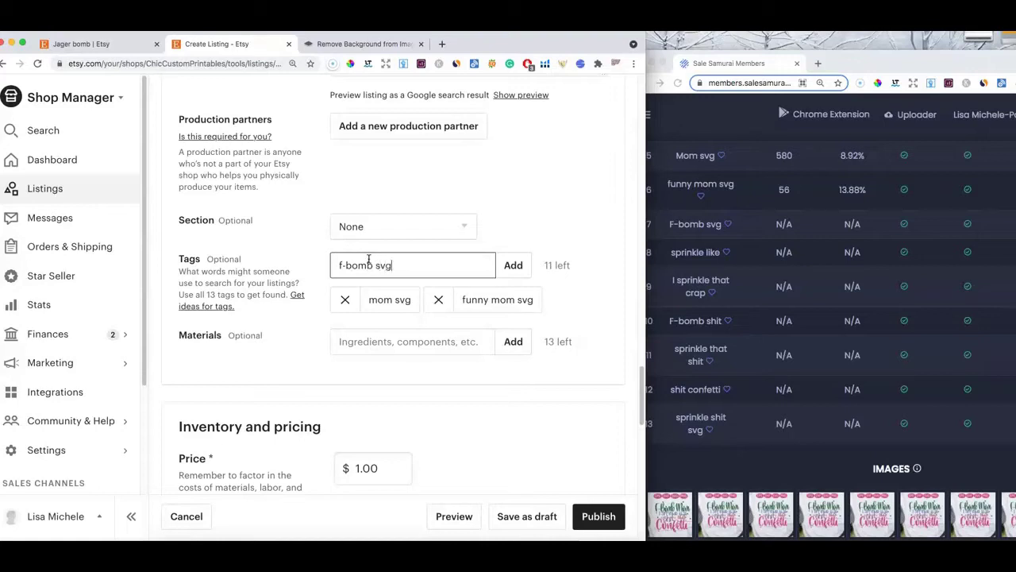
key("Return")
type("sprin")
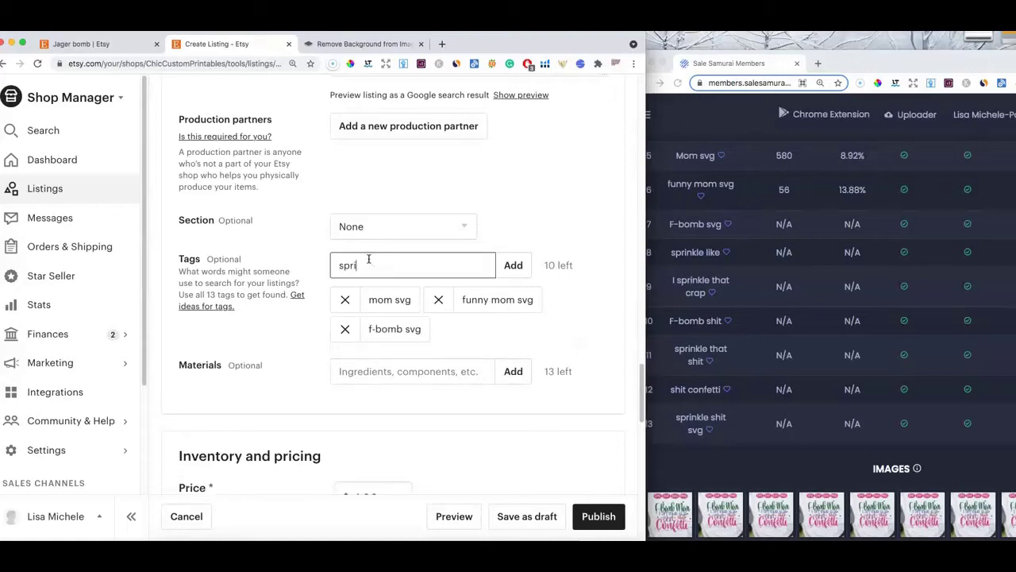
key("BackSpace")
type("f")
key("BackSpace")
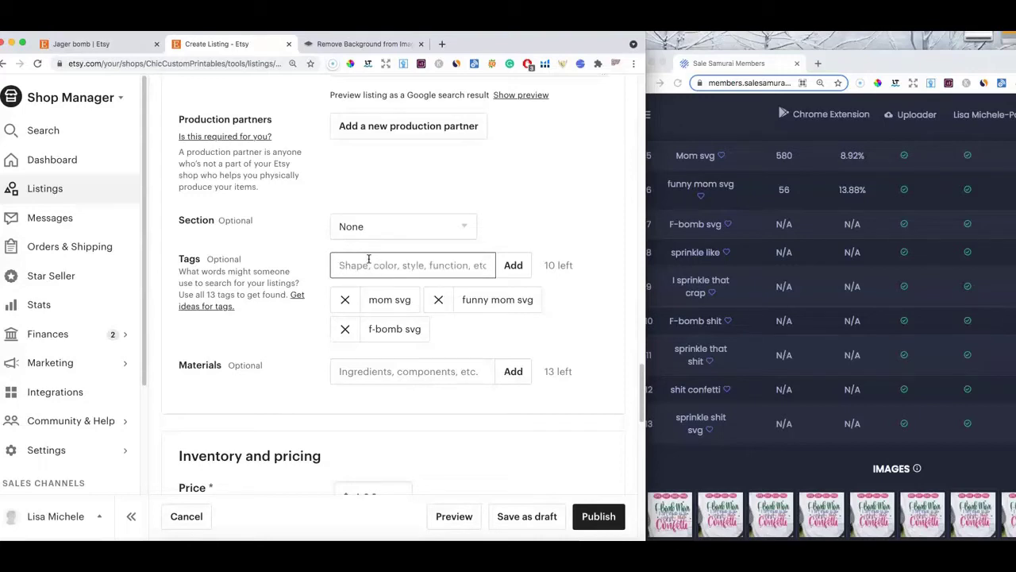
Check the Sale Samurai tag table and add the tags "f bomb mom" and "f bomb" to the listing
scroll(757, 264, "up", 5)
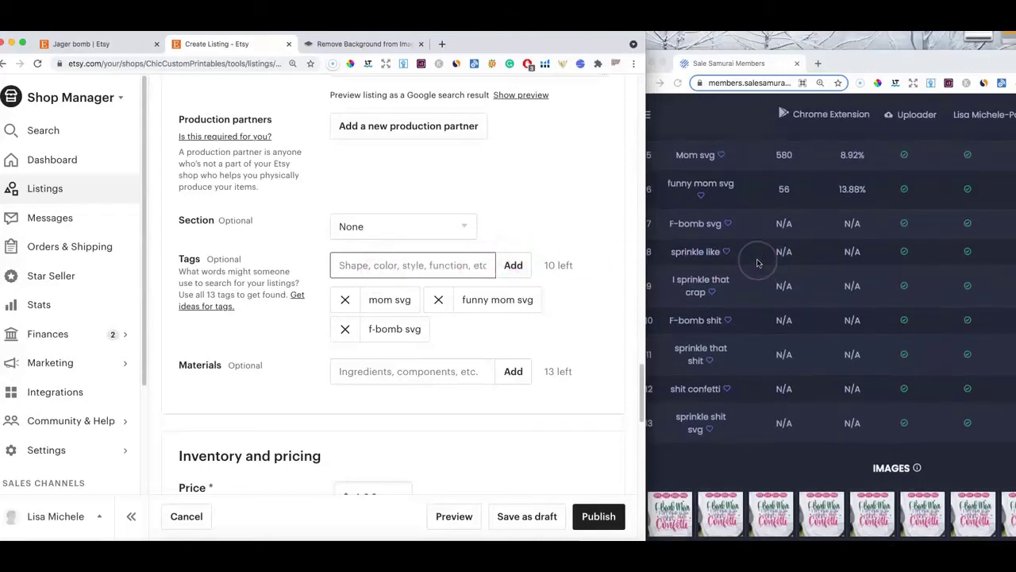
scroll(757, 264, "up", 3)
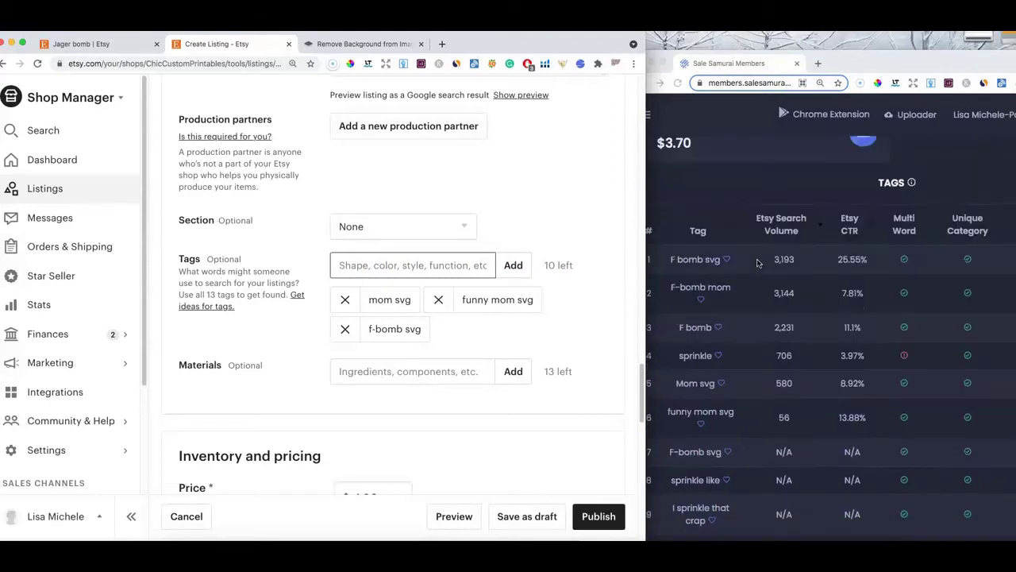
scroll(812, 266, "down", 1)
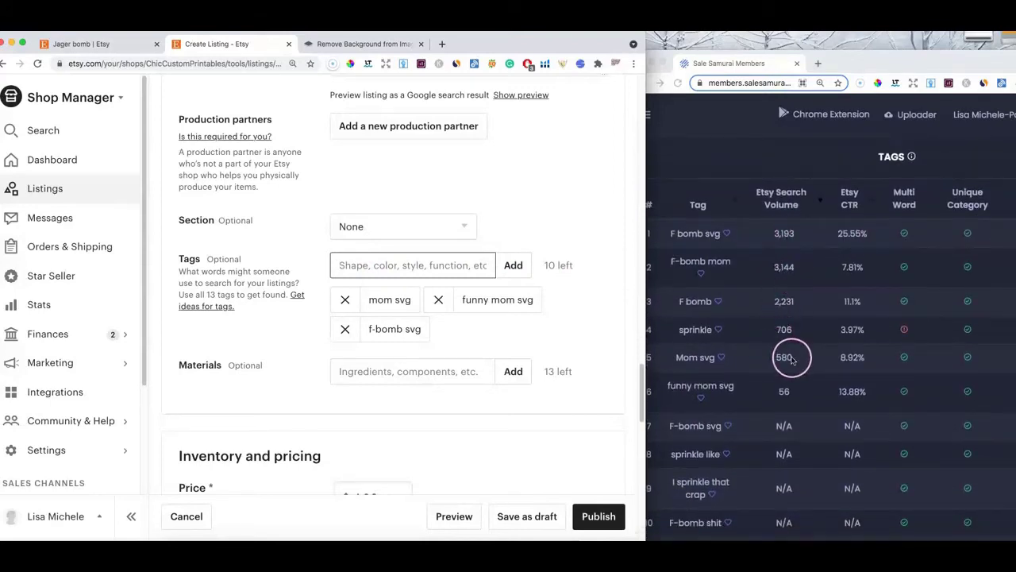
left_click(366, 264)
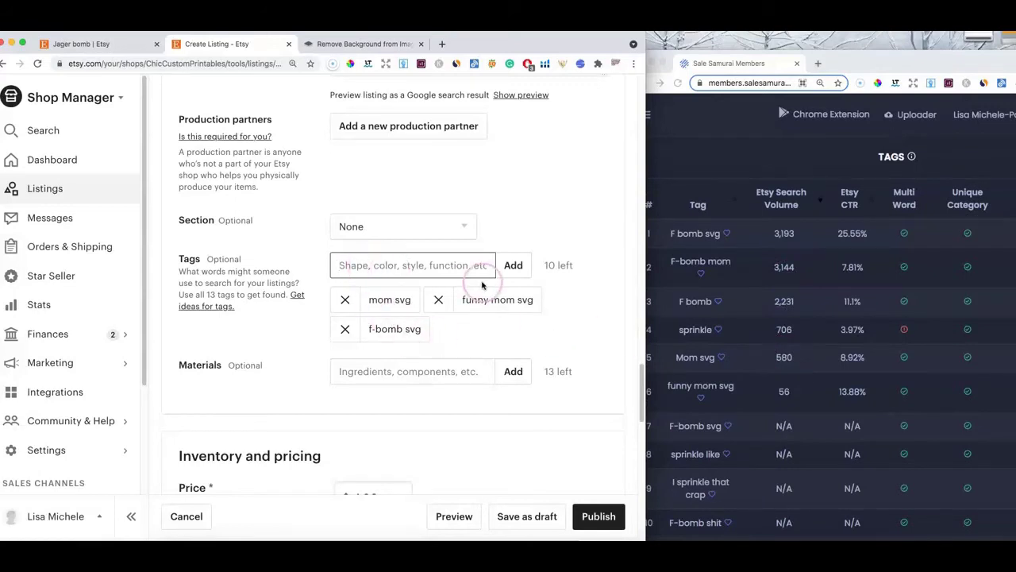
left_click(696, 338)
left_click_drag(717, 359, 425, 263)
type("f bomb mom")
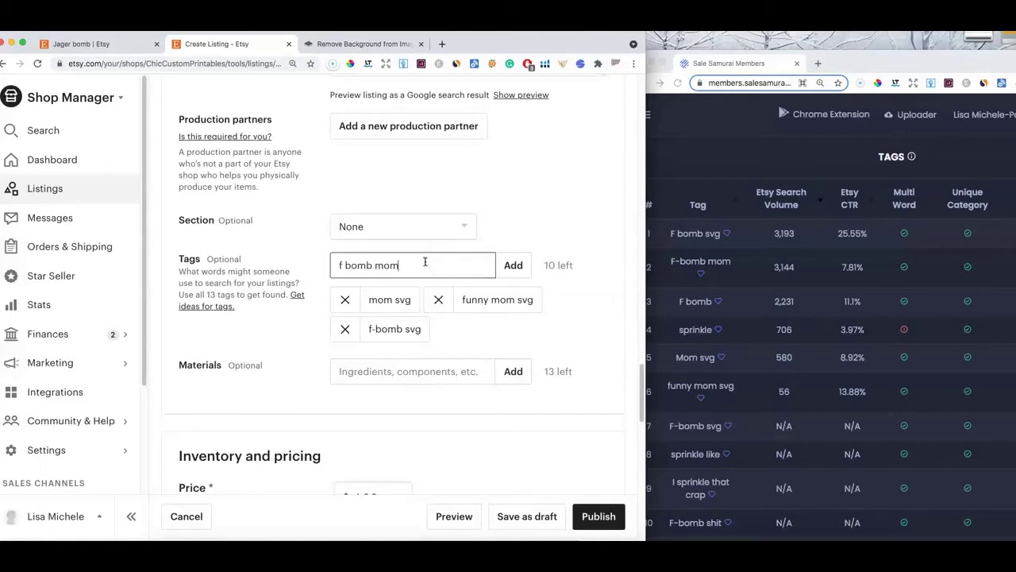
key("Return")
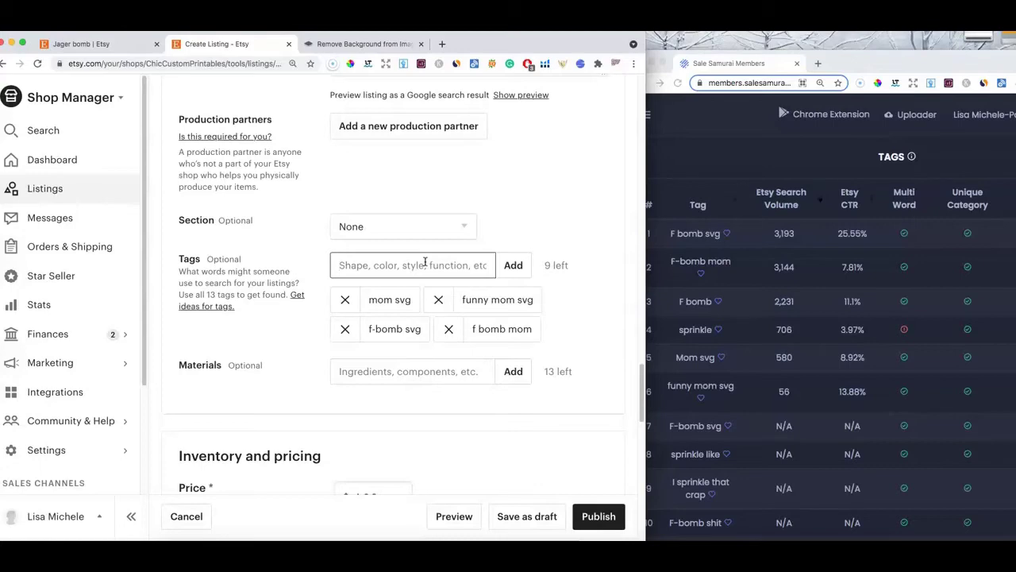
type("f")
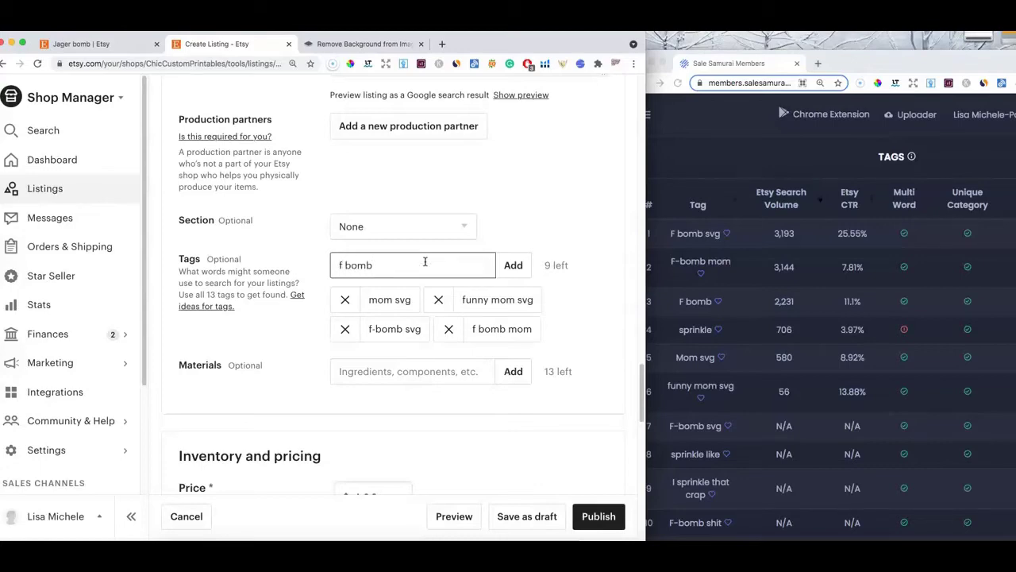
type(" bomb")
key("Return")
Add the tag "christmas gift" to the listing
scroll(421, 231, "down", 10)
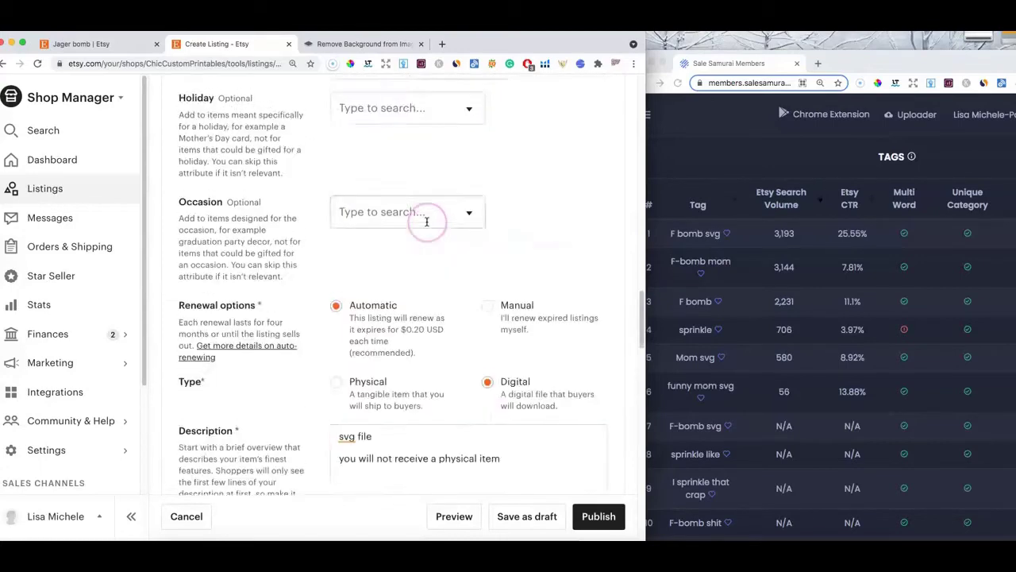
scroll(426, 222, "up", 20)
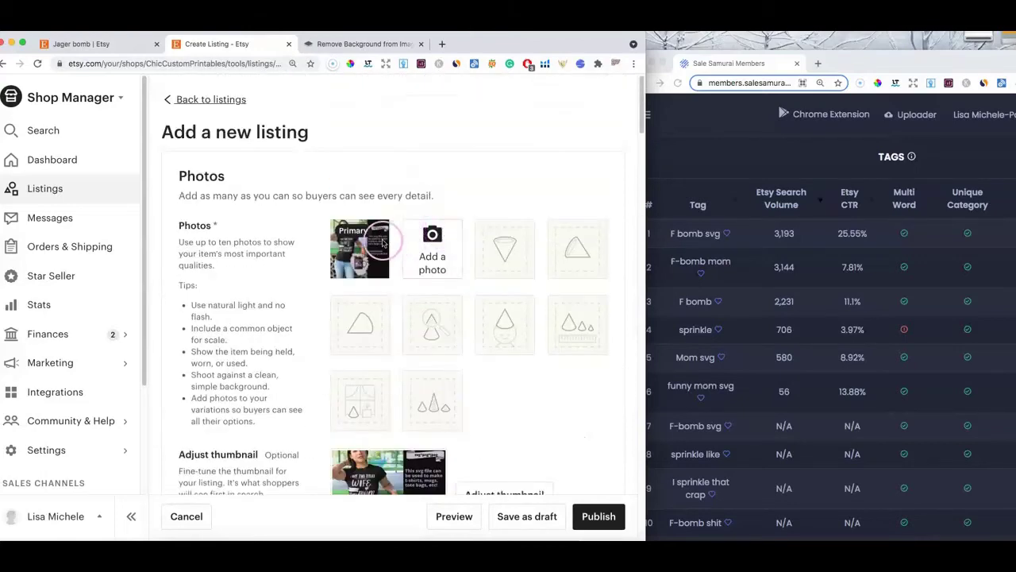
scroll(508, 262, "down", 8)
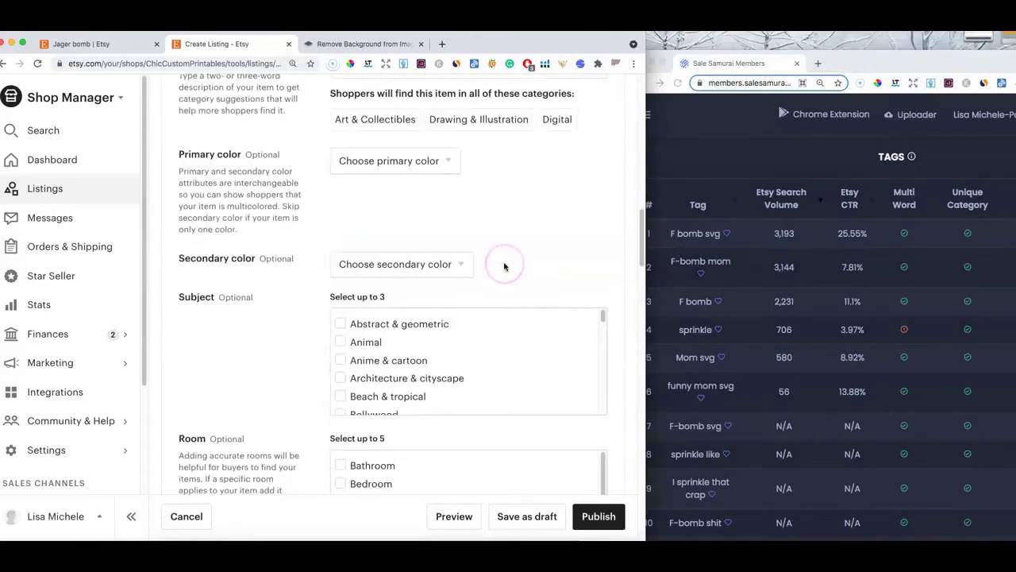
scroll(505, 267, "down", 15)
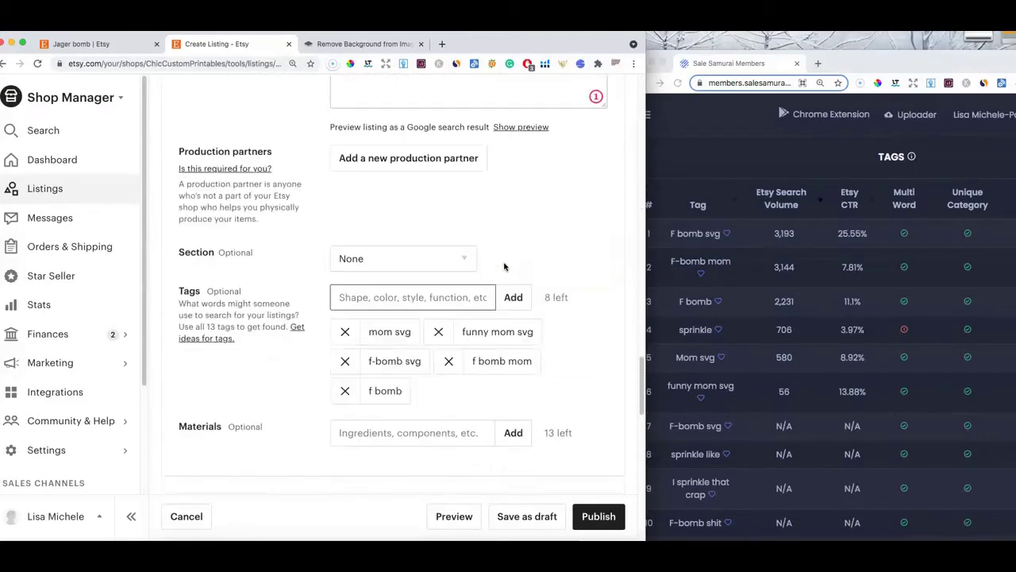
scroll(505, 267, "down", 3)
left_click(435, 222)
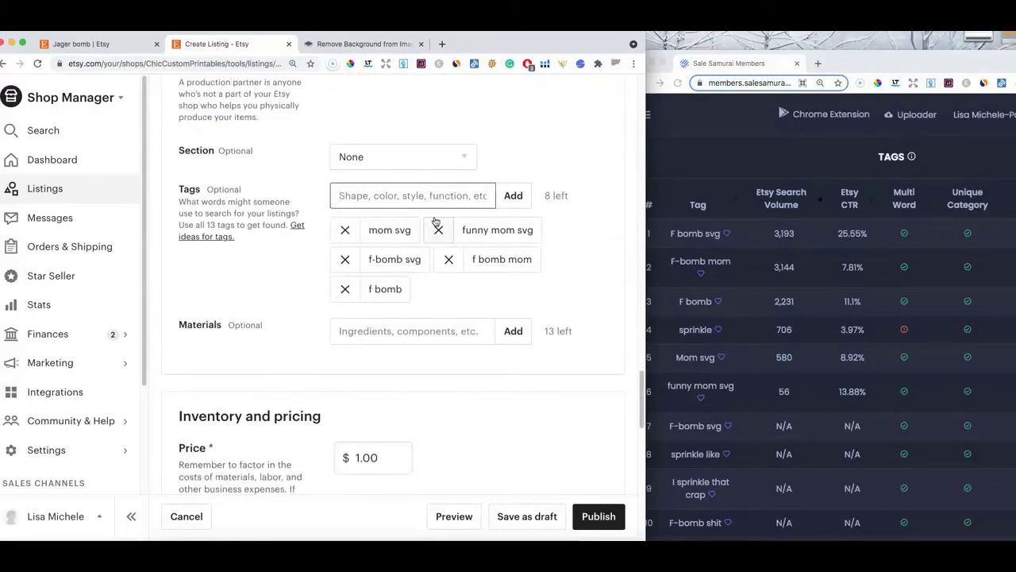
type("christmas gift")
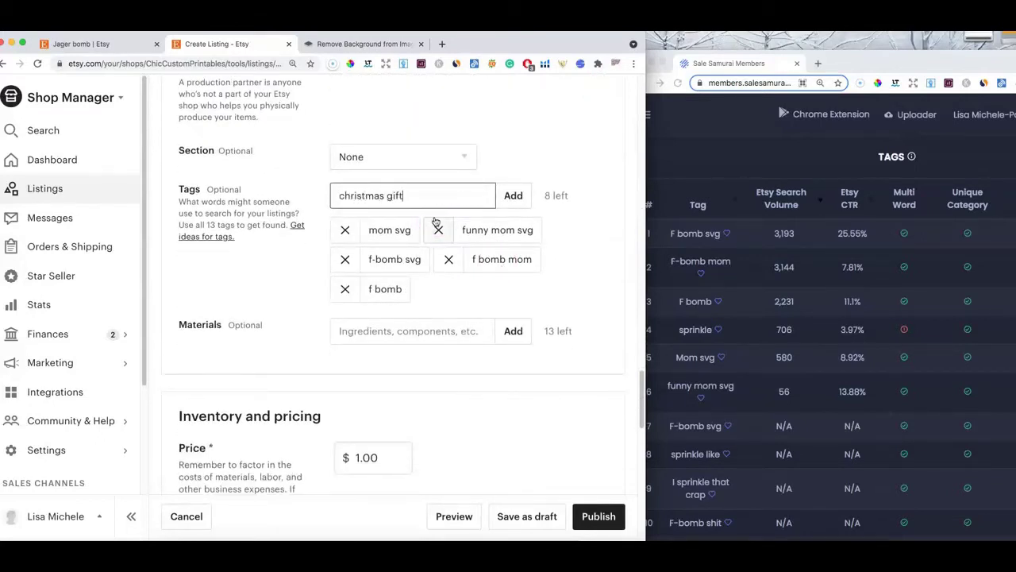
key("Return")
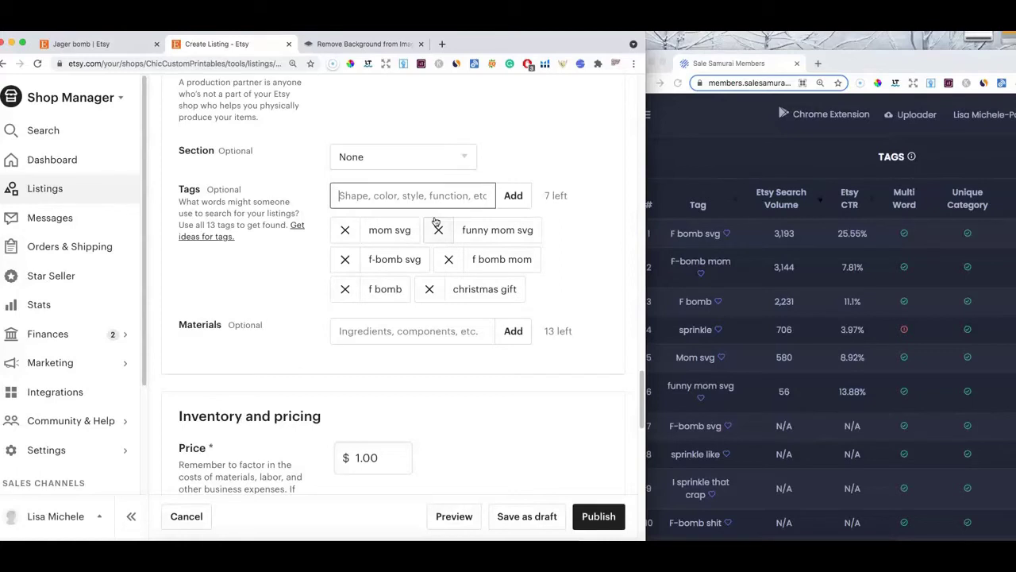
Open Etsy in a new browser tab and examine the search suggestions and their search volumes for "f bomb mom"
left_click(441, 45)
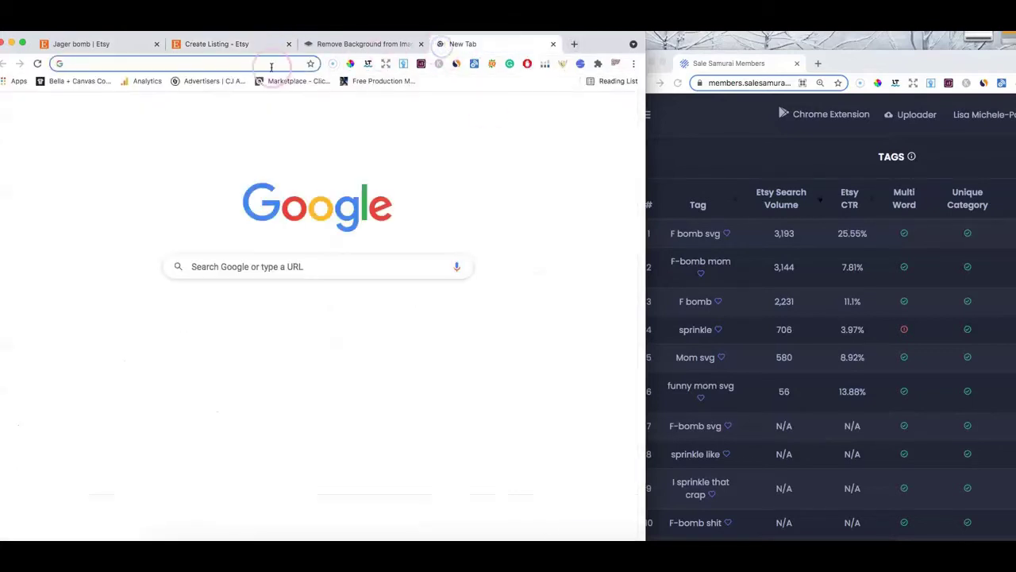
left_click(272, 63)
type("wwwe")
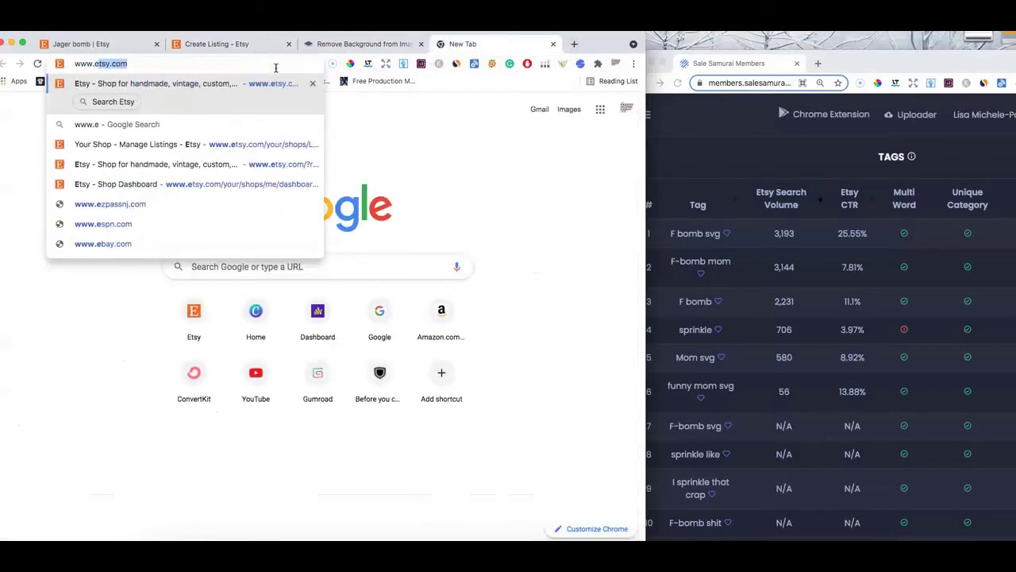
key("Return")
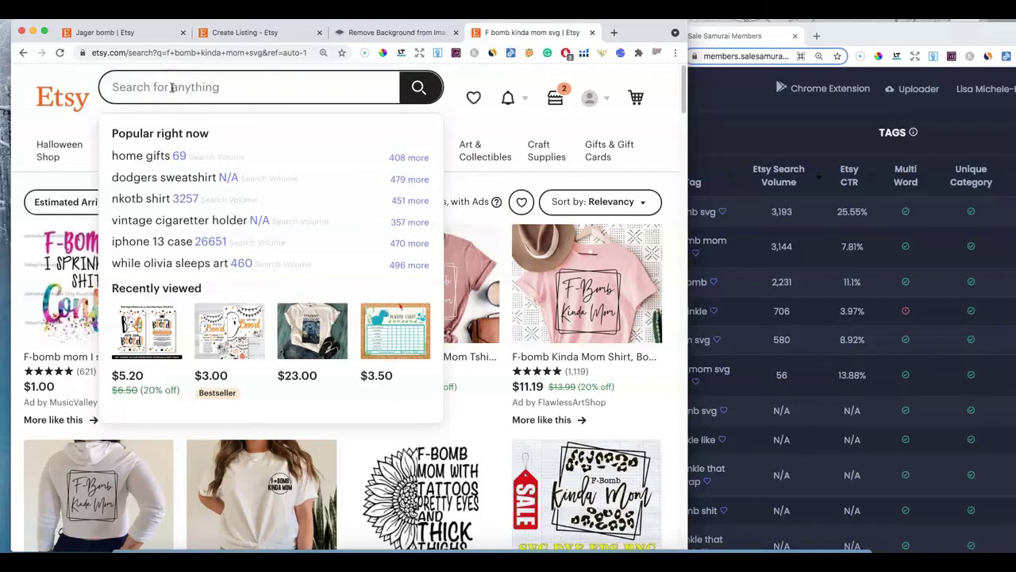
type("f bomb mom")
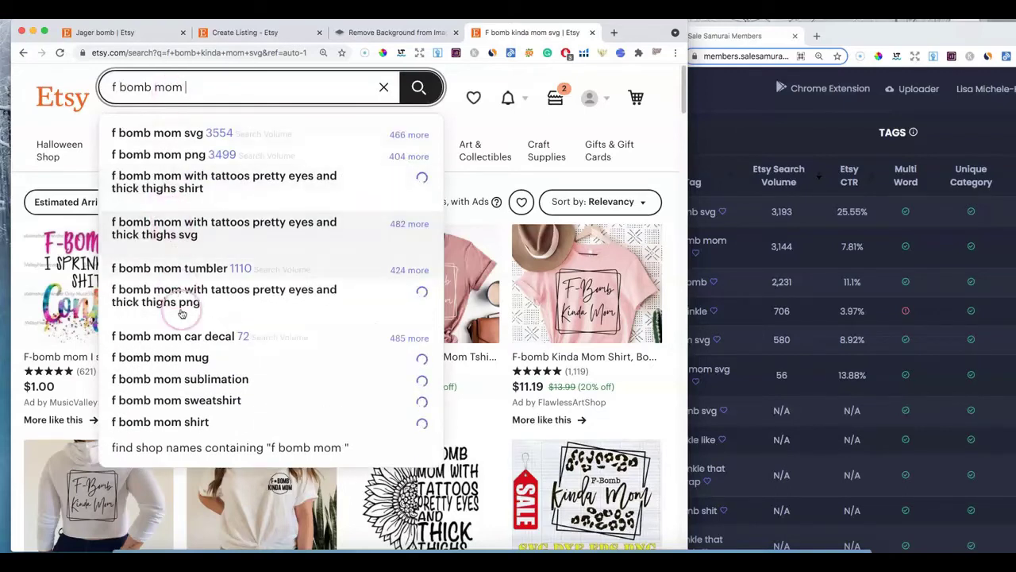
left_click(185, 359)
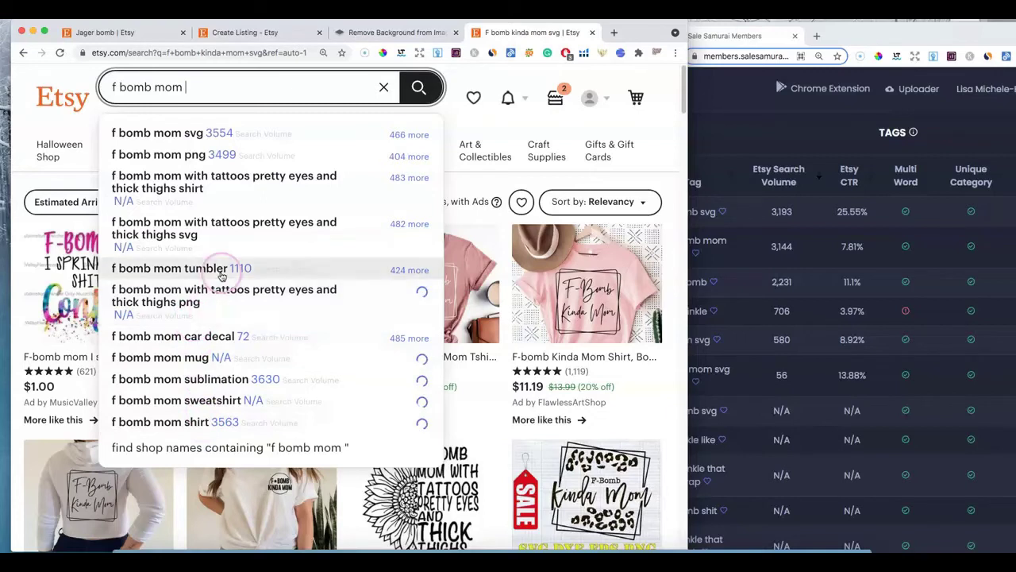
left_click(204, 96)
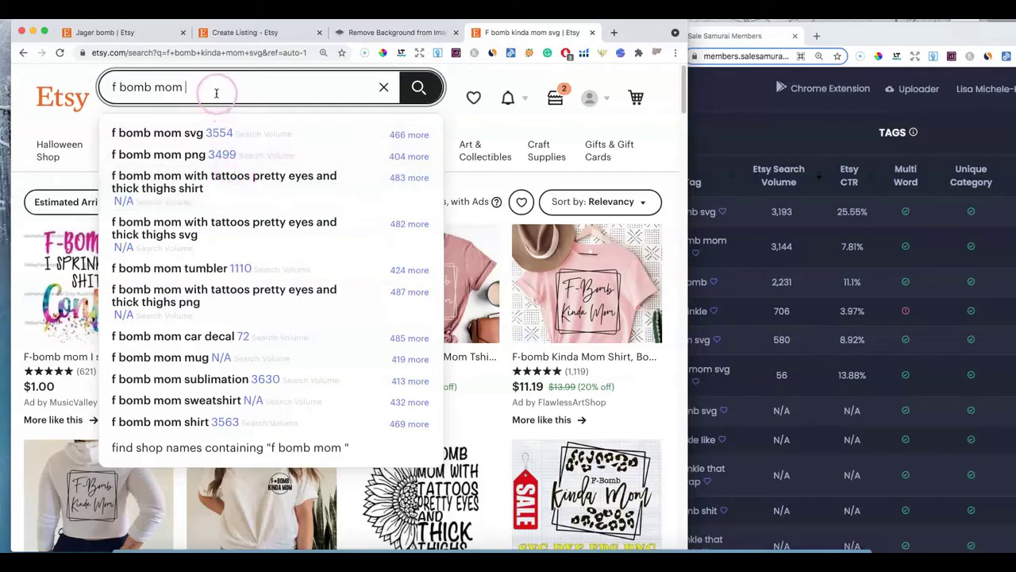
Return to the listing being created and view its primary mockup photo enlarged
left_click(260, 35)
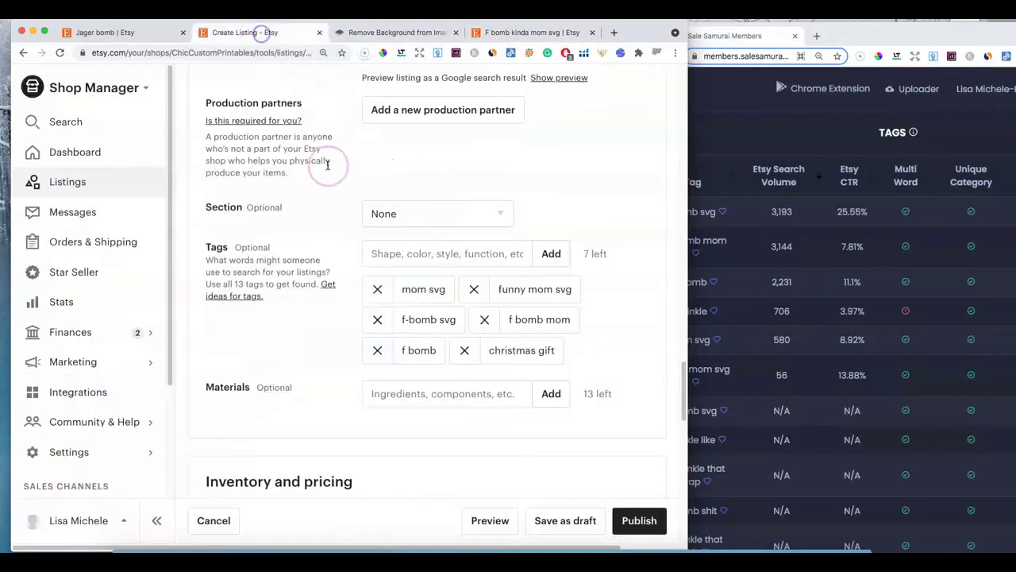
left_click(426, 252)
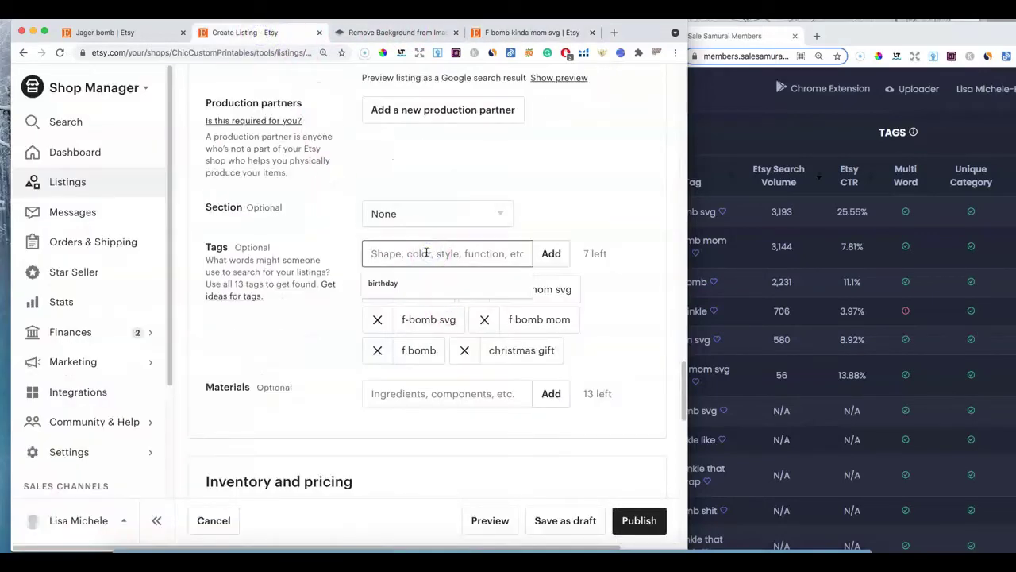
type("bom")
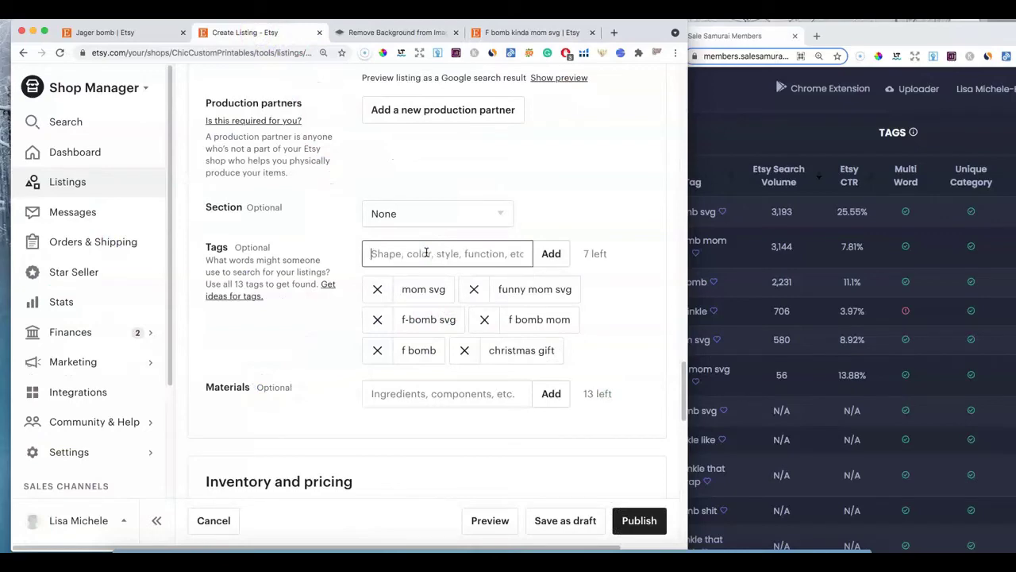
scroll(404, 238, "up", 20)
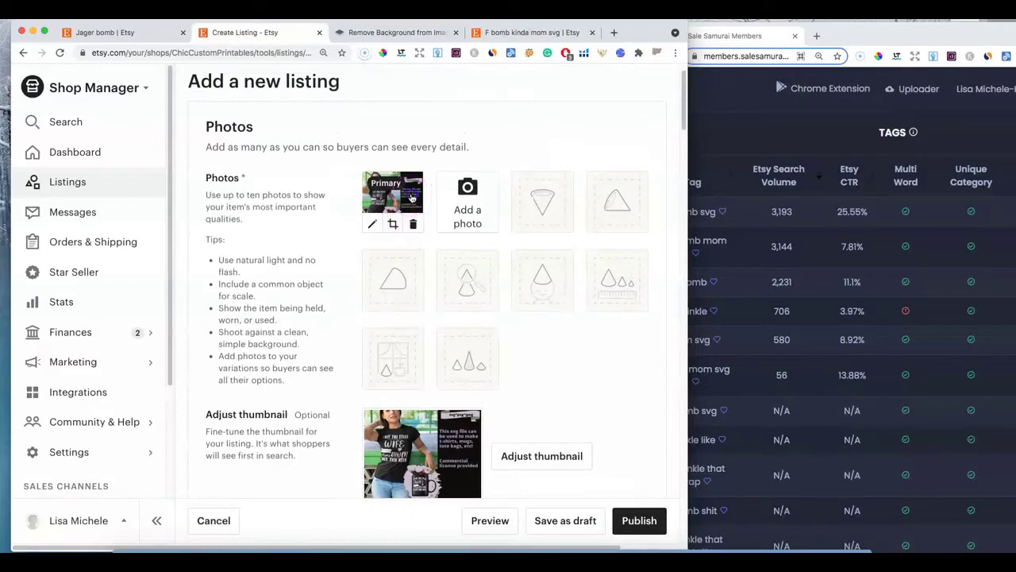
left_click(412, 198)
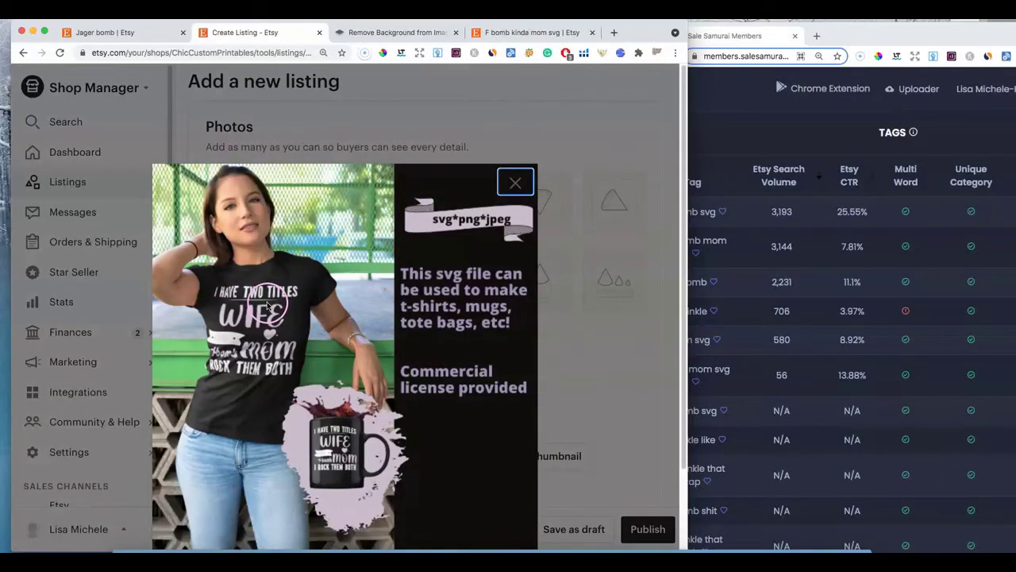
Go back to the Etsy search page, shorten the search text to "f bomb" and examine the suggested keywords and their search volumes
left_click(363, 33)
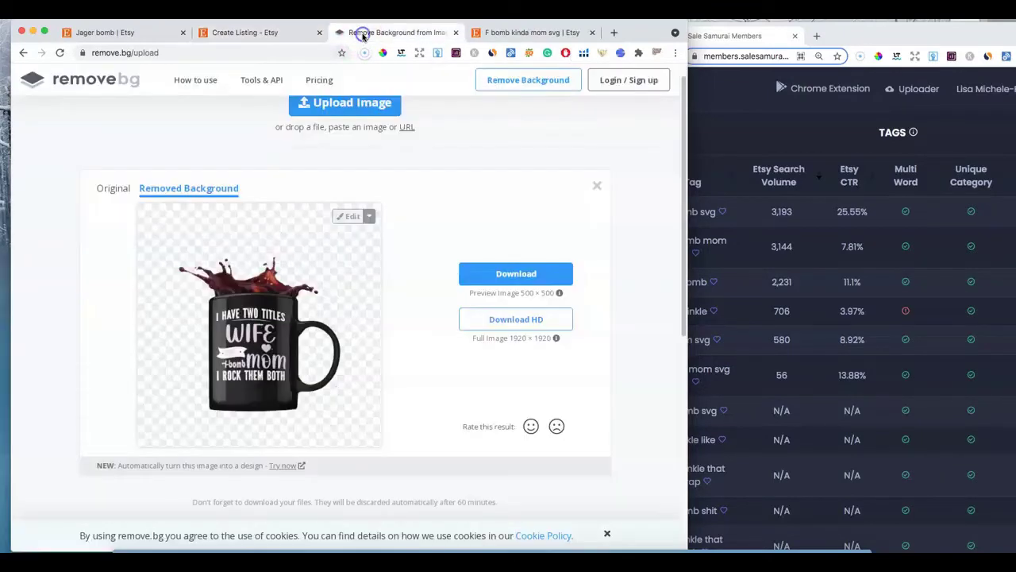
left_click(493, 33)
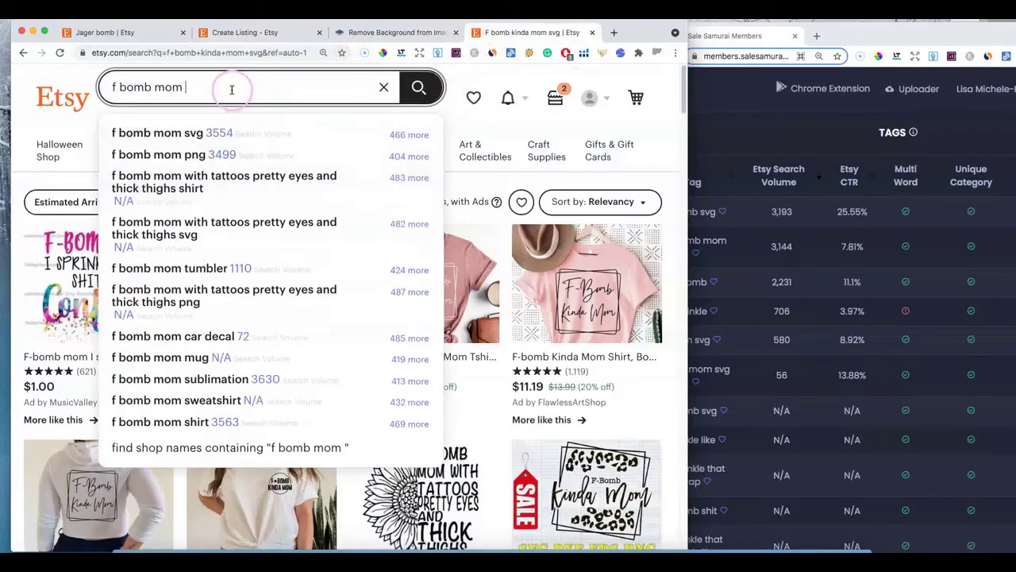
key("BackSpace")
key("BackSpace")
key("BackSpace")
key("BackSpace")
key("BackSpace")
key("BackSpace")
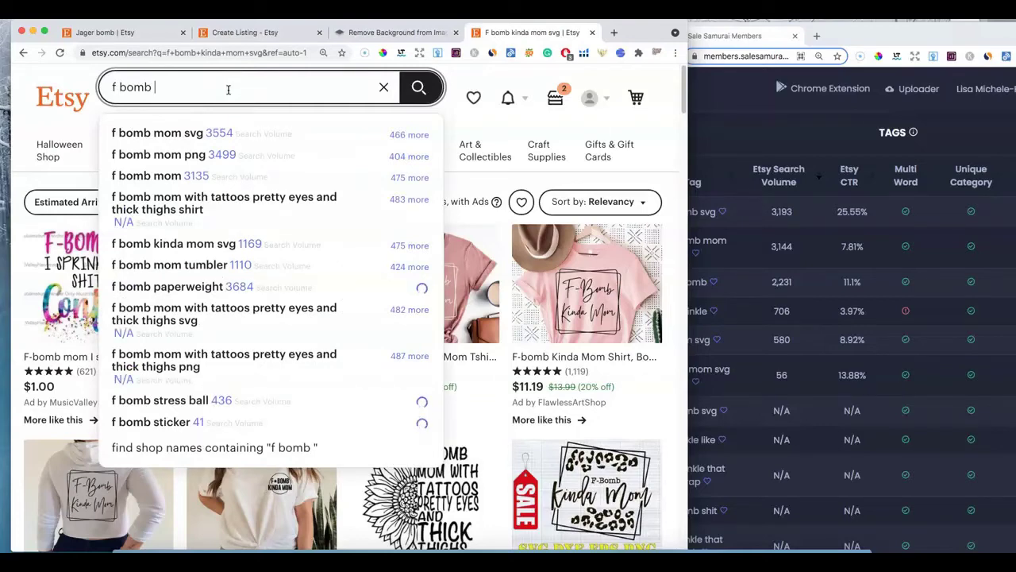
left_click(258, 103)
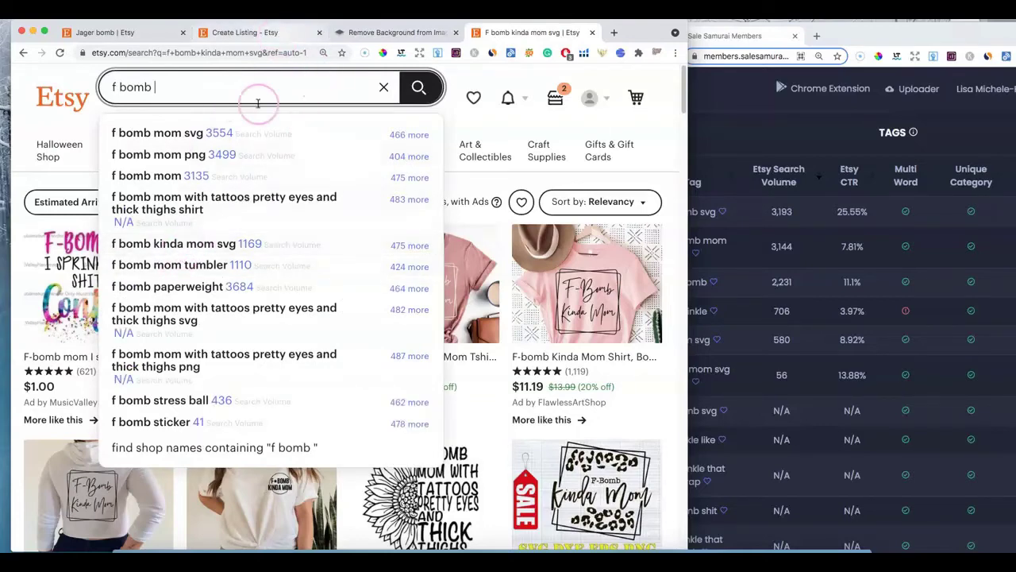
Search Etsy for the suggested keyword "f bomb kinda mom svg" and copy the search phrase
left_click(204, 244)
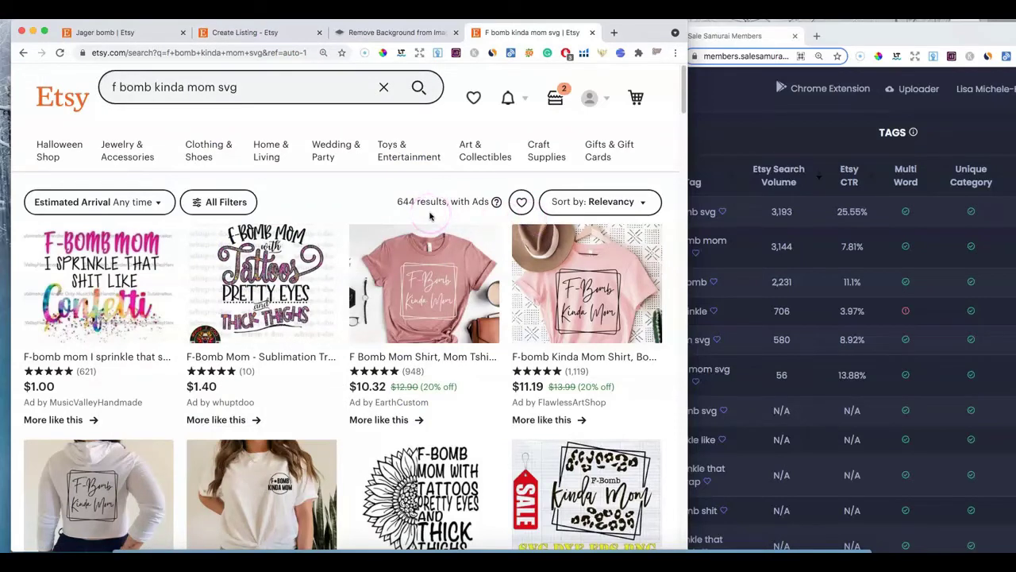
left_click(193, 89)
right_click(193, 89)
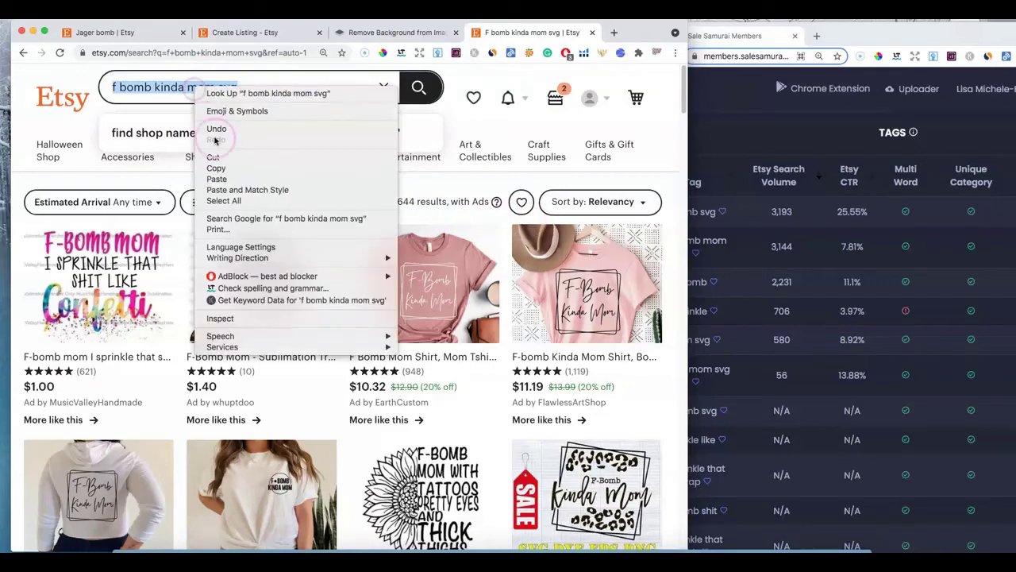
left_click(213, 165)
Return to the listing being created, close the enlarged photo and add the copied phrase "f bomb kinda mom svg" as a tag
left_click(276, 35)
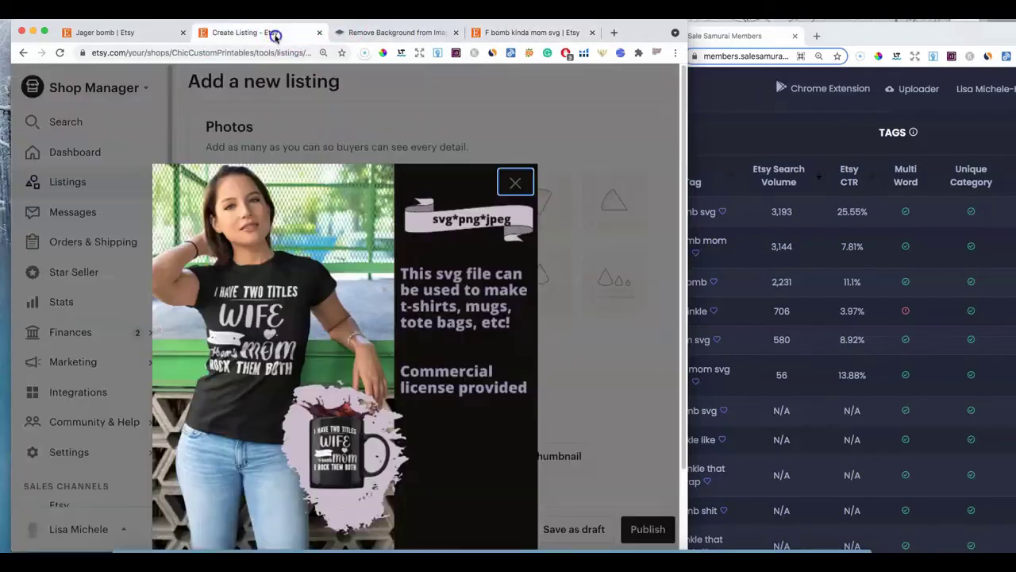
left_click(517, 179)
scroll(401, 351, "down", 15)
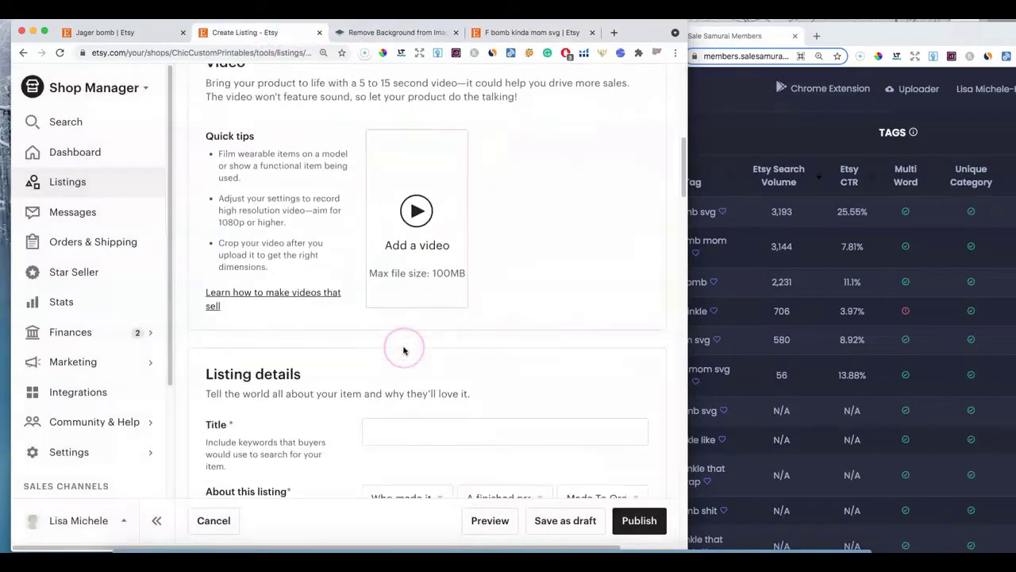
scroll(403, 347, "down", 15)
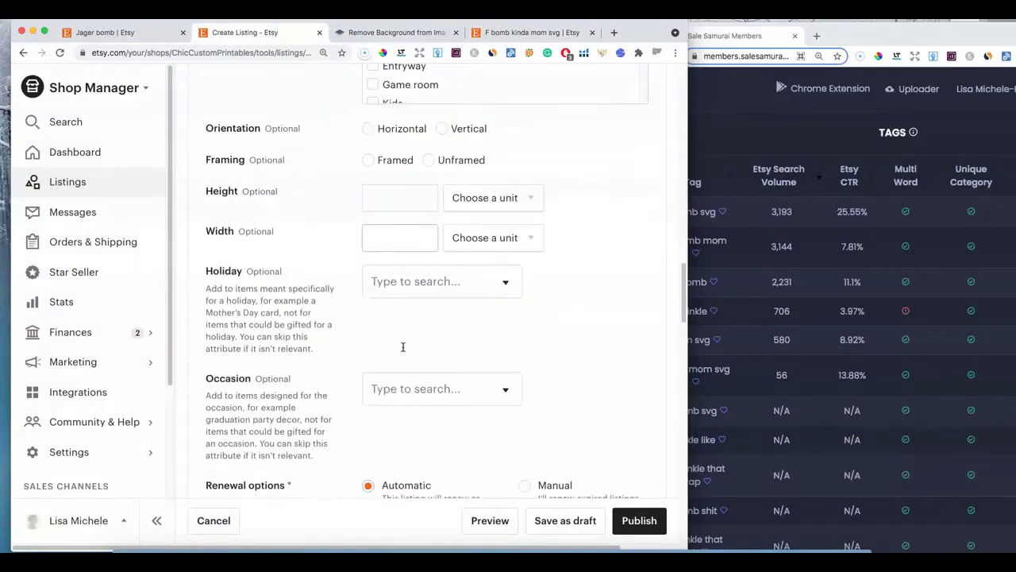
left_click(397, 328)
left_click(393, 189)
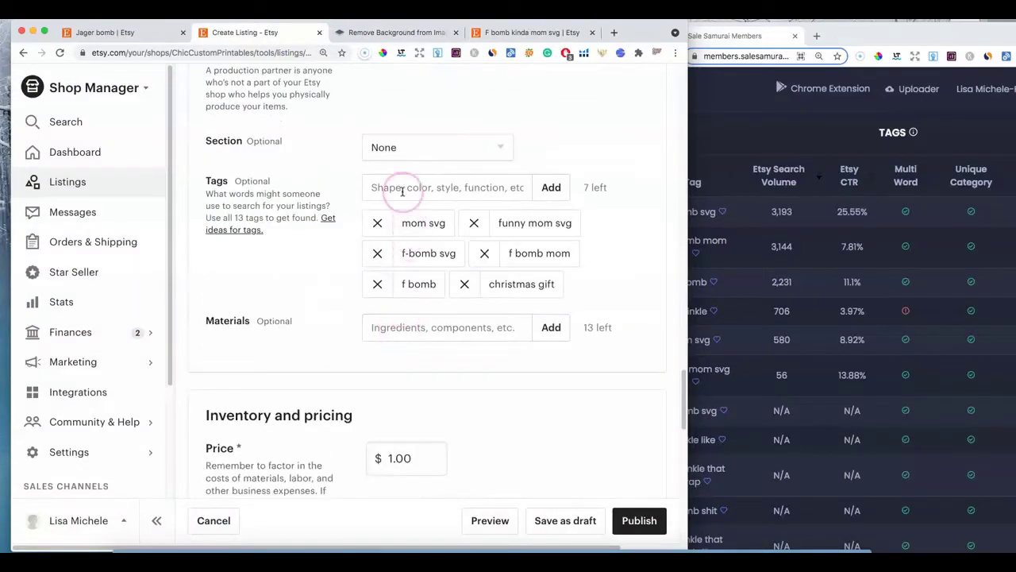
right_click(400, 186)
left_click(416, 258)
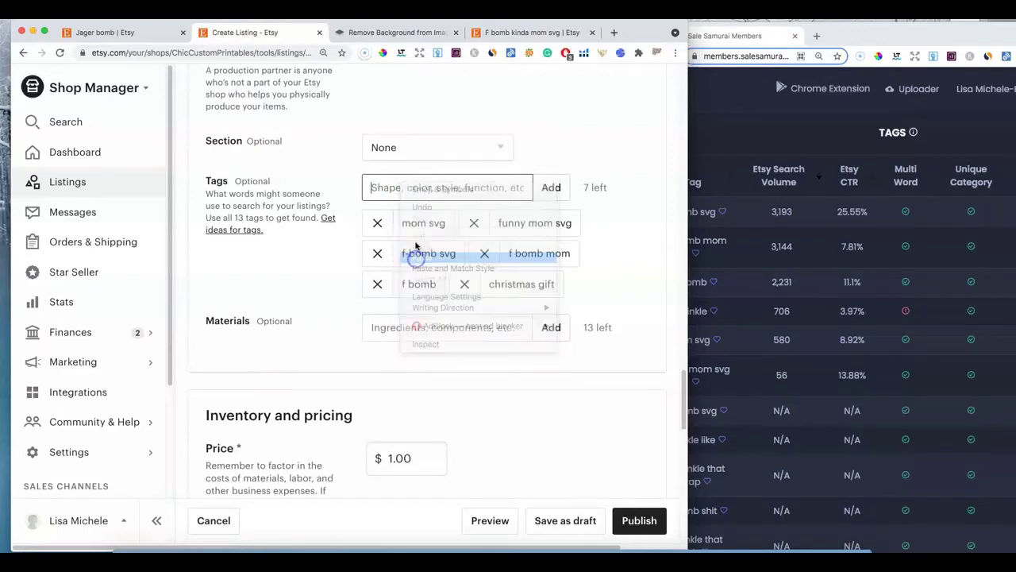
left_click(550, 187)
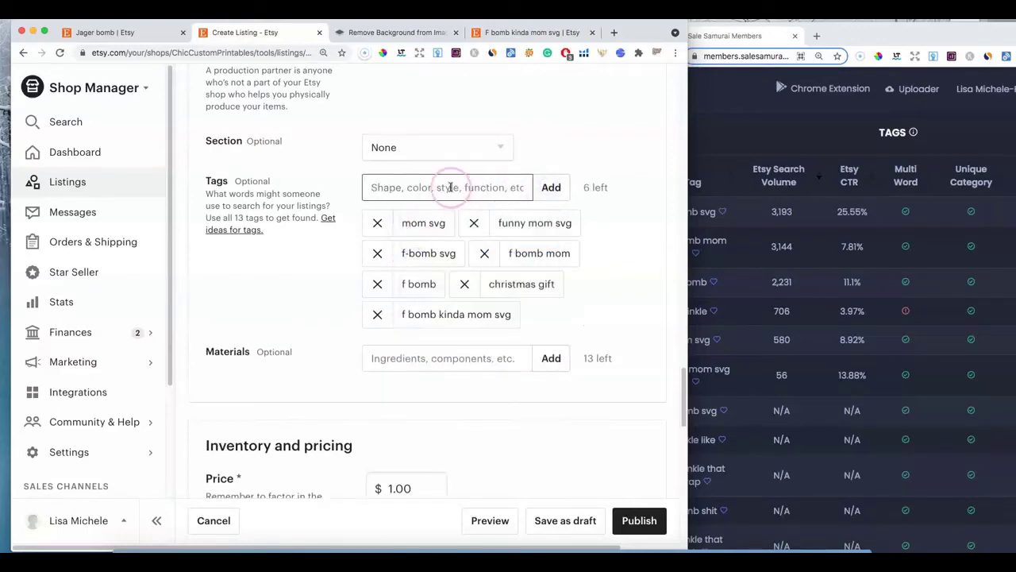
Go back to the Etsy results for "f bomb kinda mom svg" and look through the competing listings for keyword ideas
left_click(527, 32)
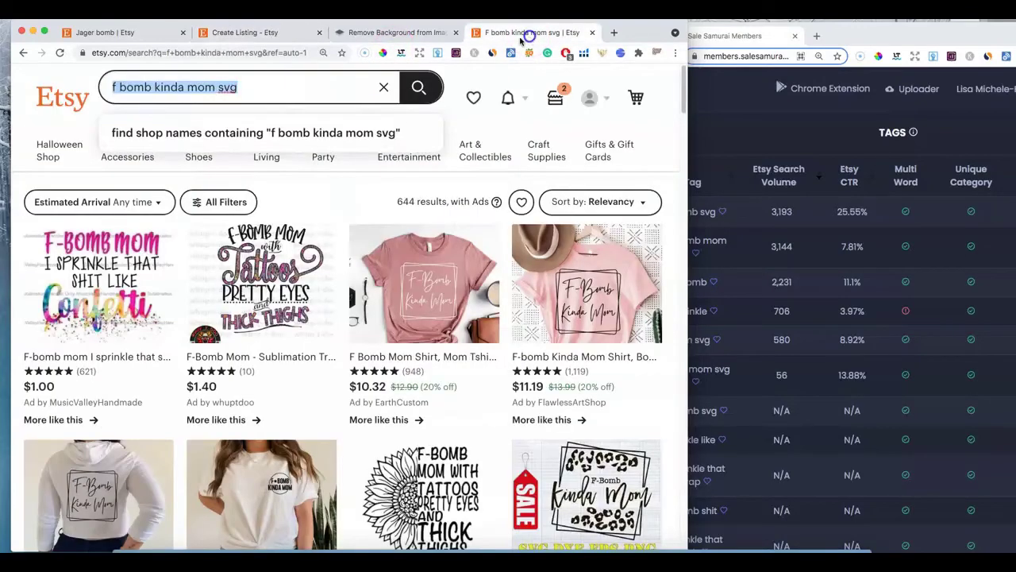
scroll(407, 365, "down", 3)
scroll(407, 365, "down", 3)
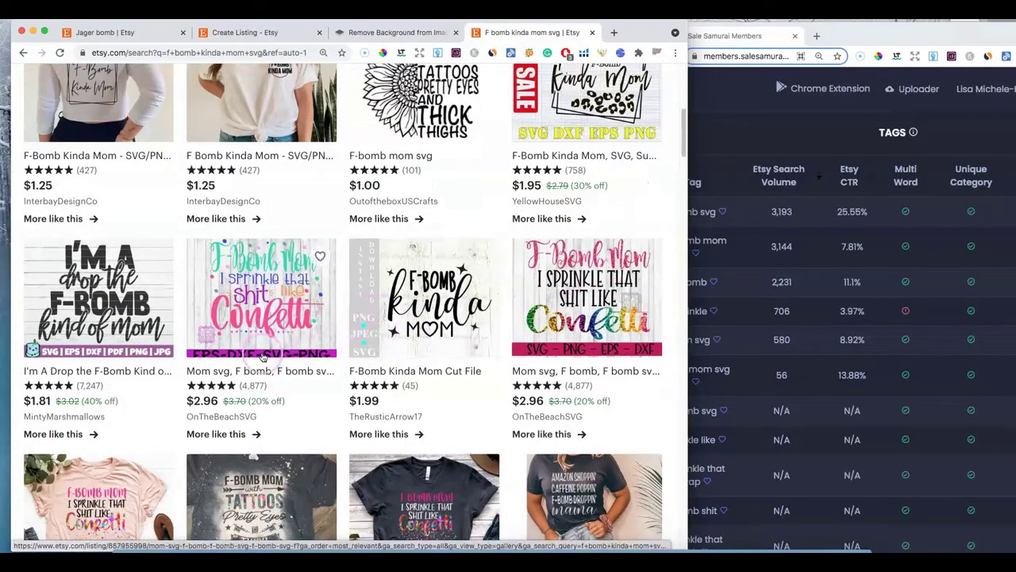
scroll(440, 282, "up", 1)
scroll(440, 282, "up", 6)
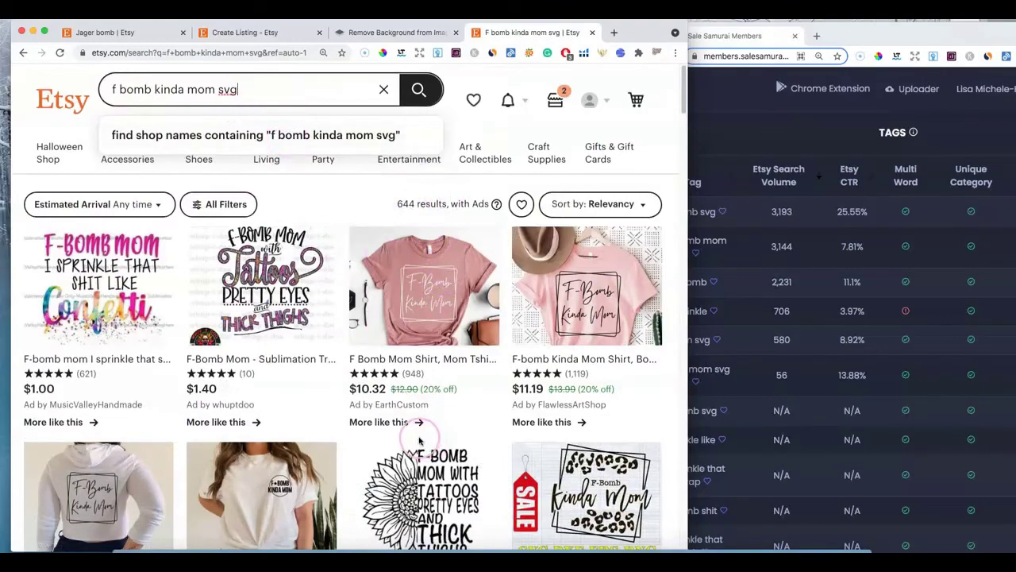
scroll(405, 413, "down", 6)
scroll(397, 407, "down", 3)
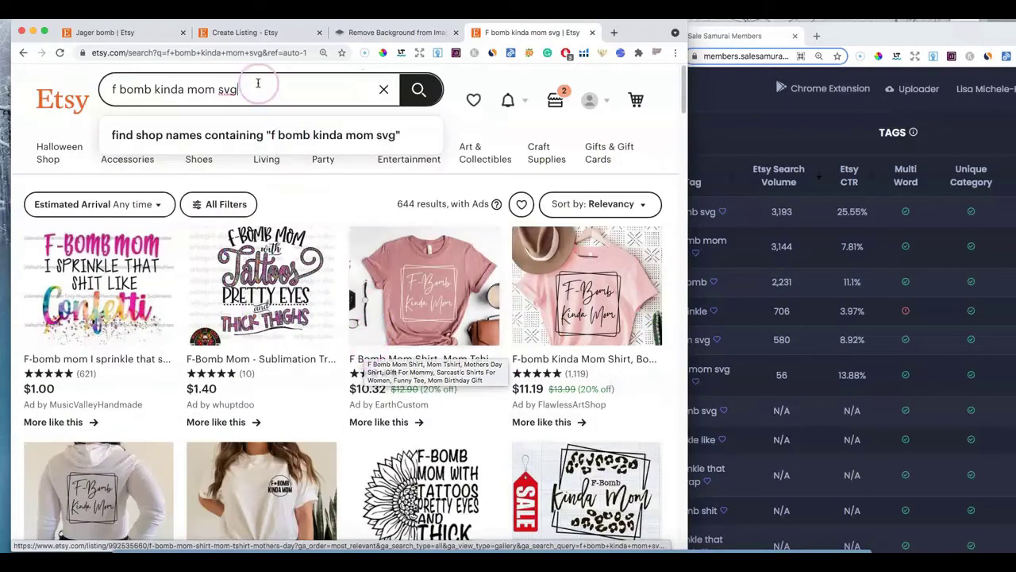
Replace the Etsy search text with "have two titles", search for the suggested "have two titles svg" and browse the results
key("BackSpace")
key("BackSpace")
key("BackSpace")
key("BackSpace")
key("BackSpace")
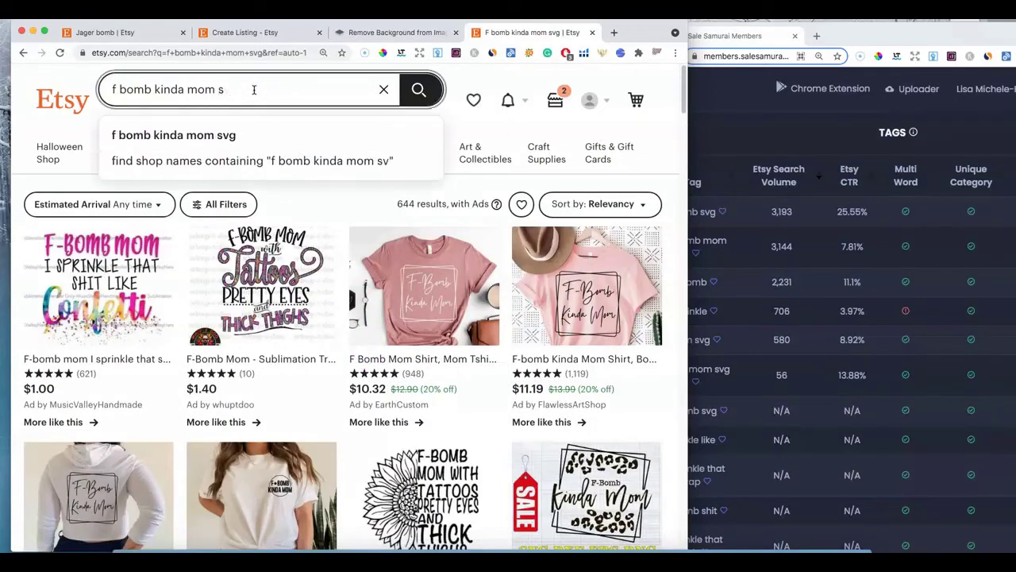
key("BackSpace")
key("BackSpace")
key("BackSpace")
key("BackSpace")
key("BackSpace")
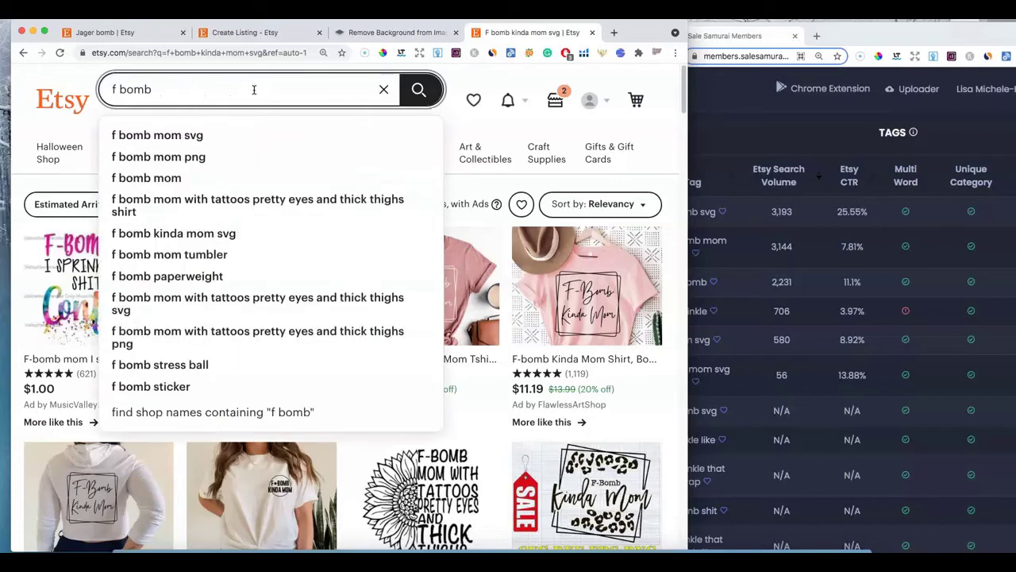
key("BackSpace")
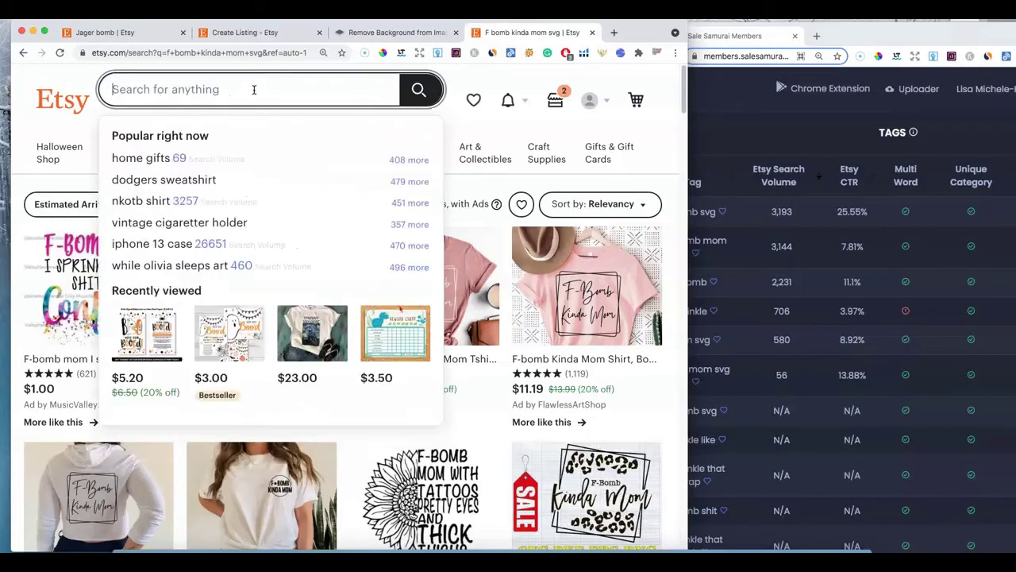
type("have two title")
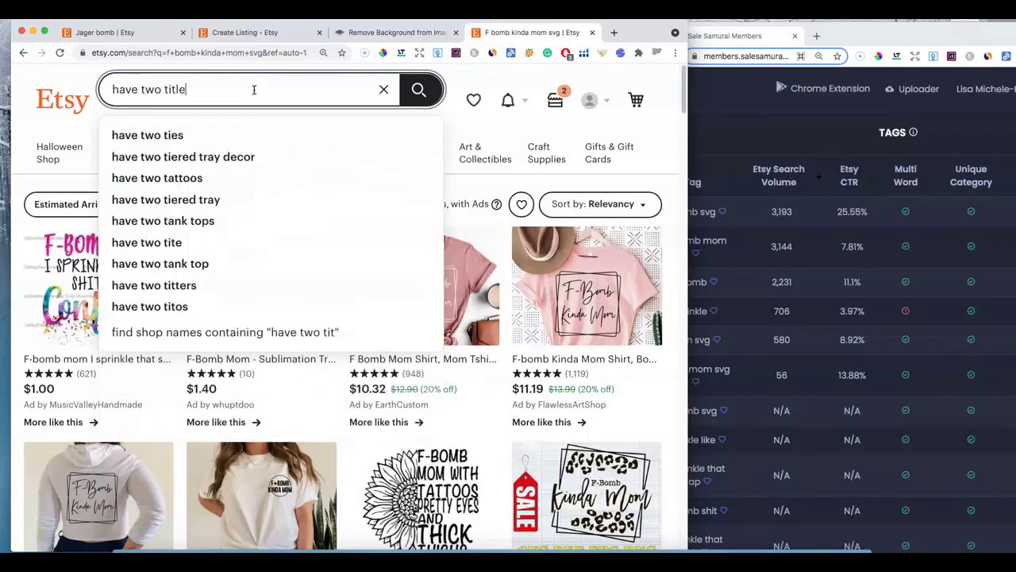
type("s")
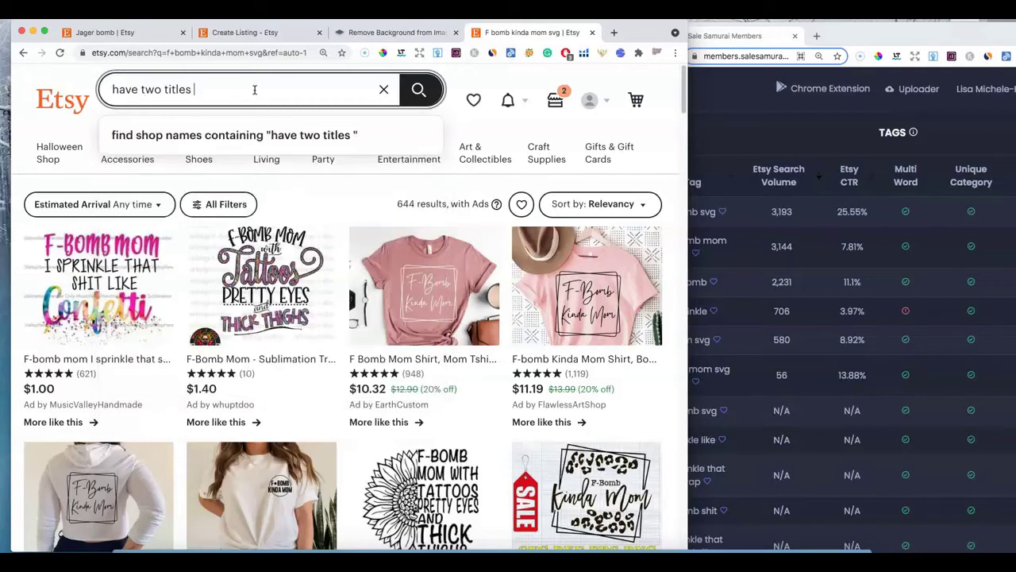
key("BackSpace")
left_click(224, 137)
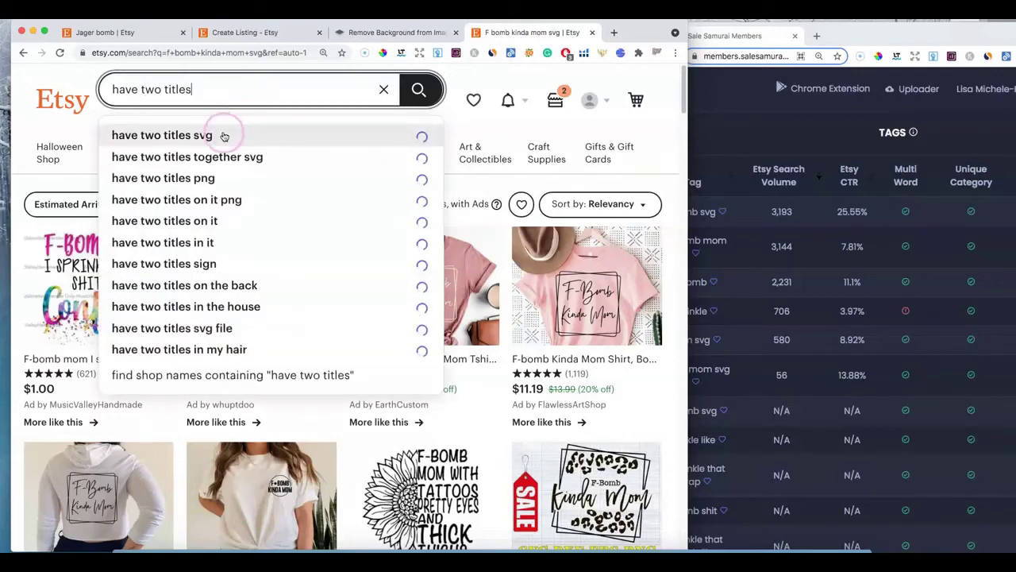
left_click(223, 136)
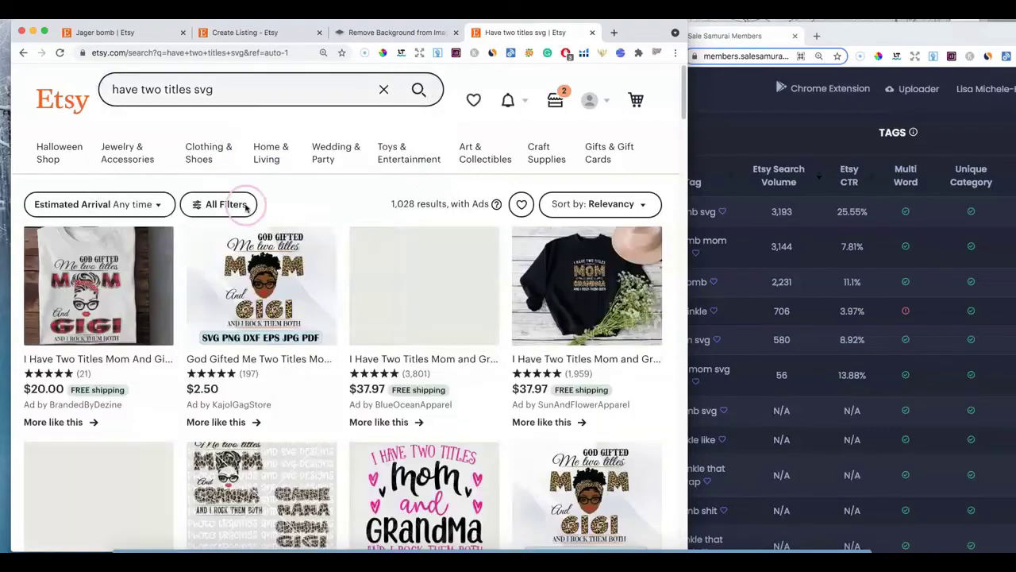
left_click(195, 104)
scroll(294, 238, "down", 8)
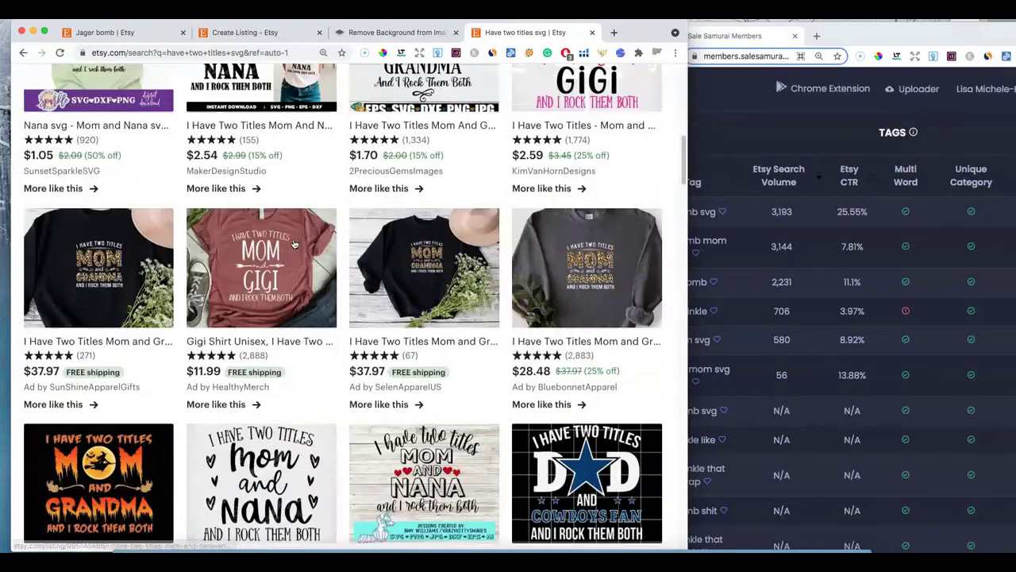
scroll(294, 244, "up", 6)
scroll(294, 244, "up", 3)
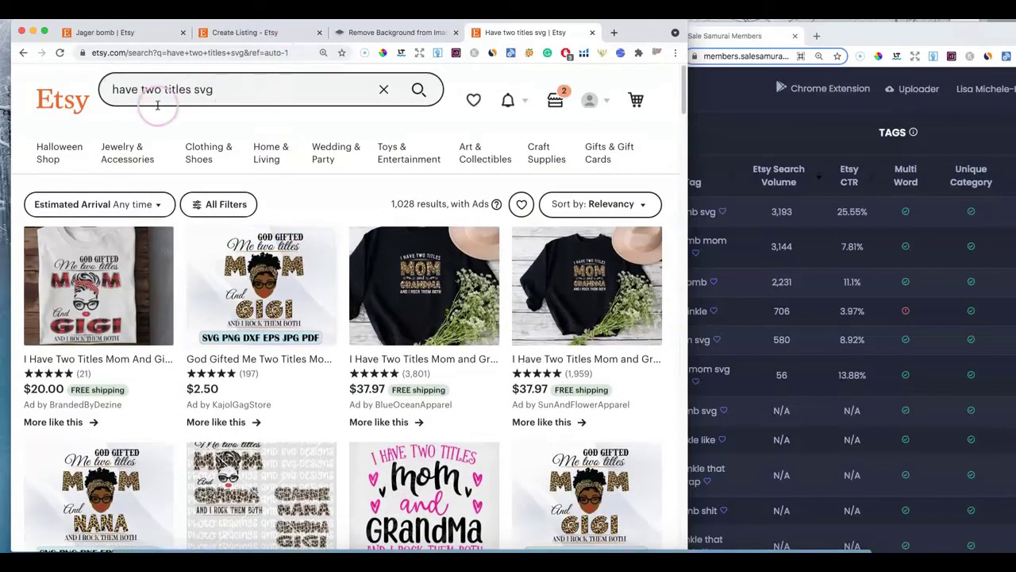
Copy the phrase "have two titles svg" from the Etsy search and add it as a tag to the listing being created
double_click(203, 90)
triple_click(164, 93)
right_click(156, 86)
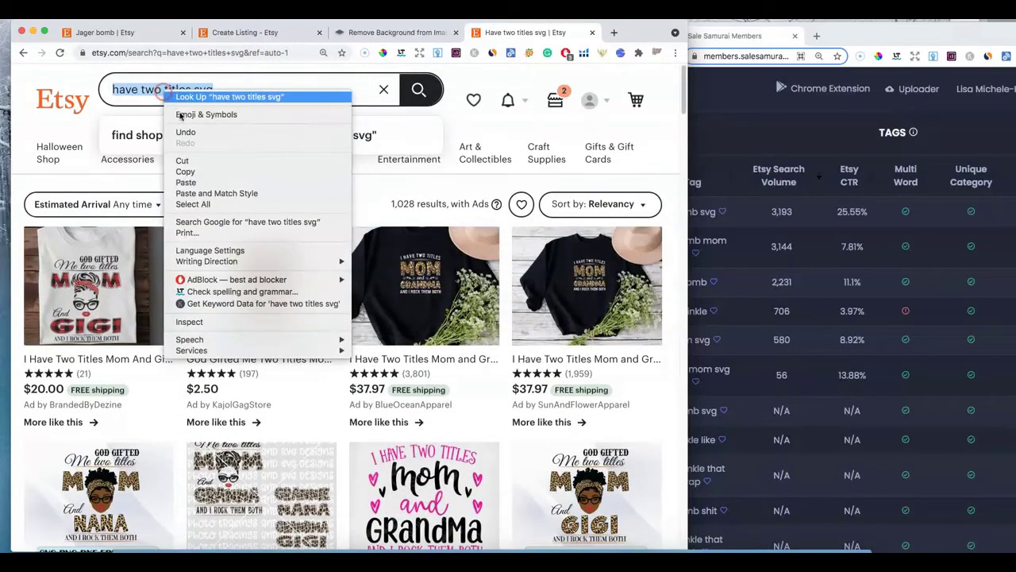
left_click(197, 172)
left_click(251, 35)
right_click(389, 187)
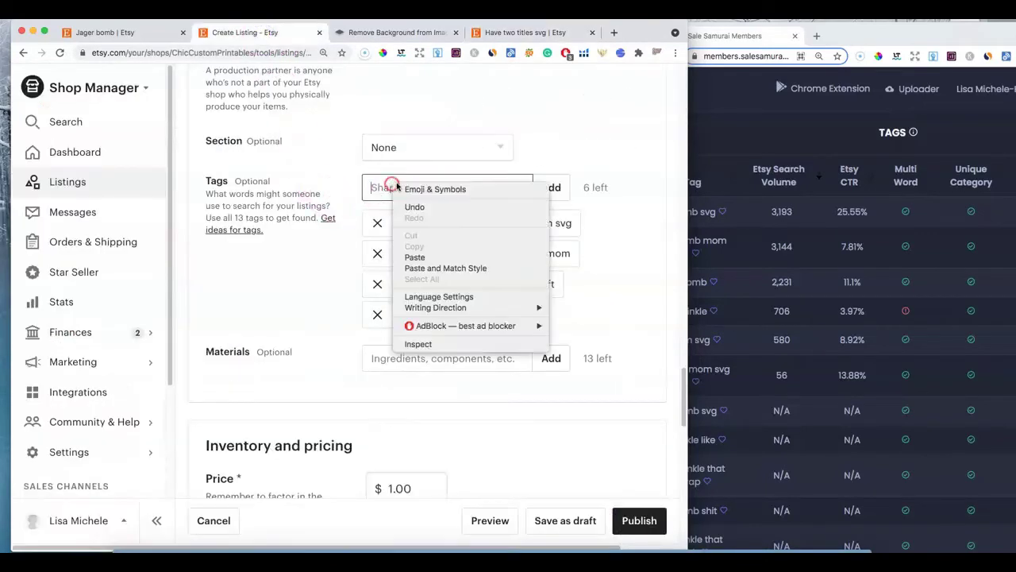
left_click(416, 256)
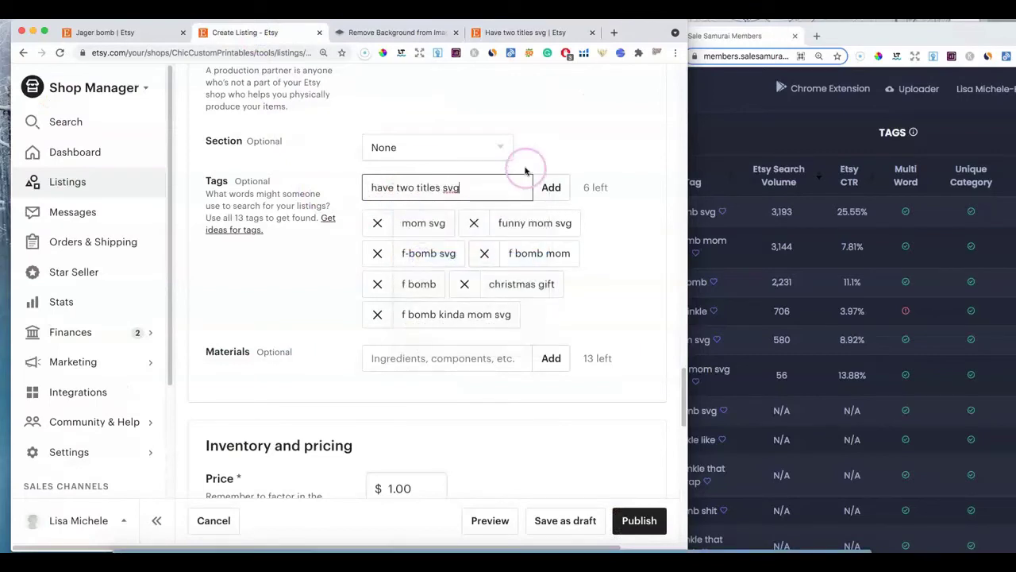
left_click(556, 188)
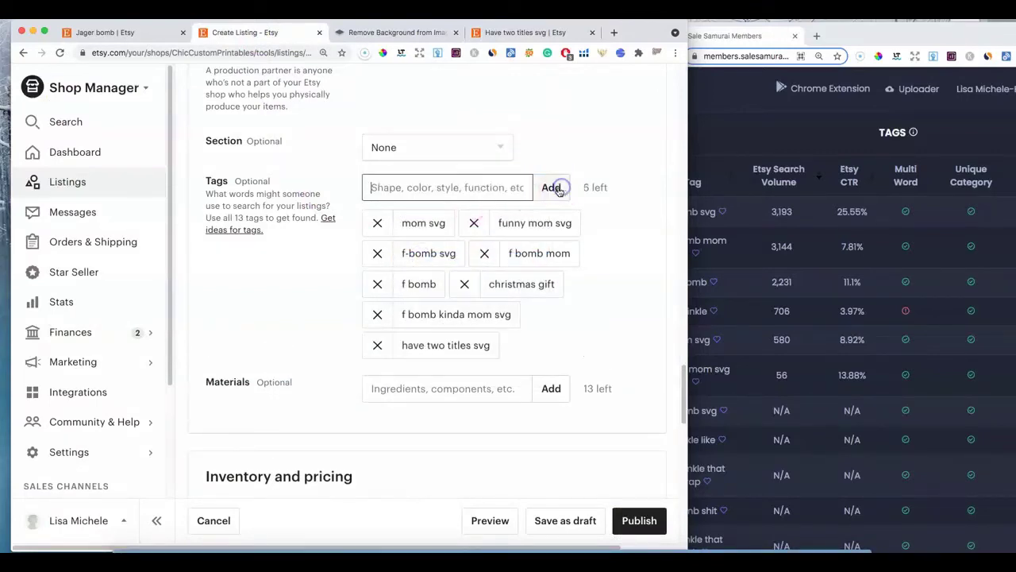
Add the tag "have two titles png" to the listing
left_click(425, 191)
type("have two titles p")
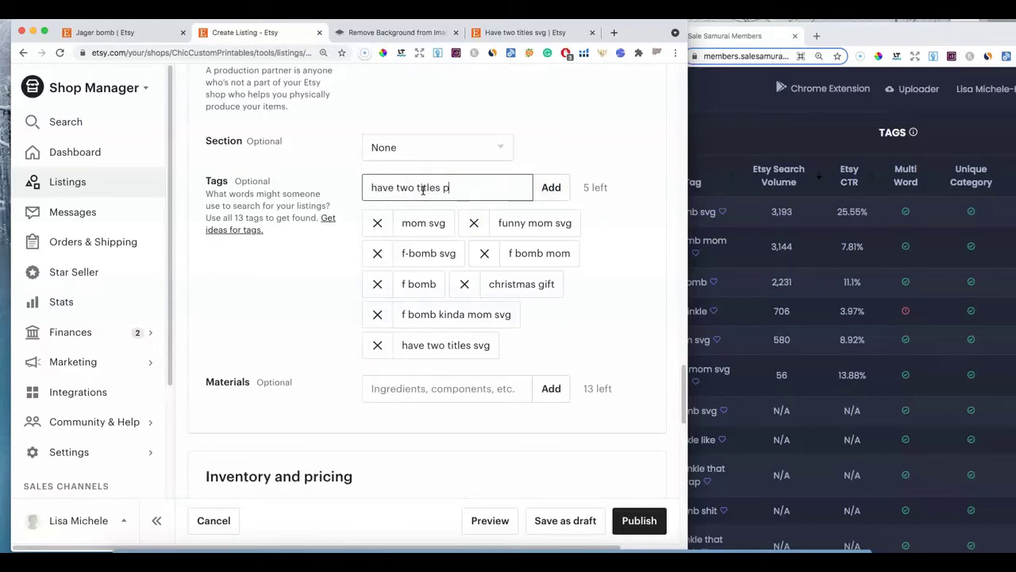
type("ng")
key("Return")
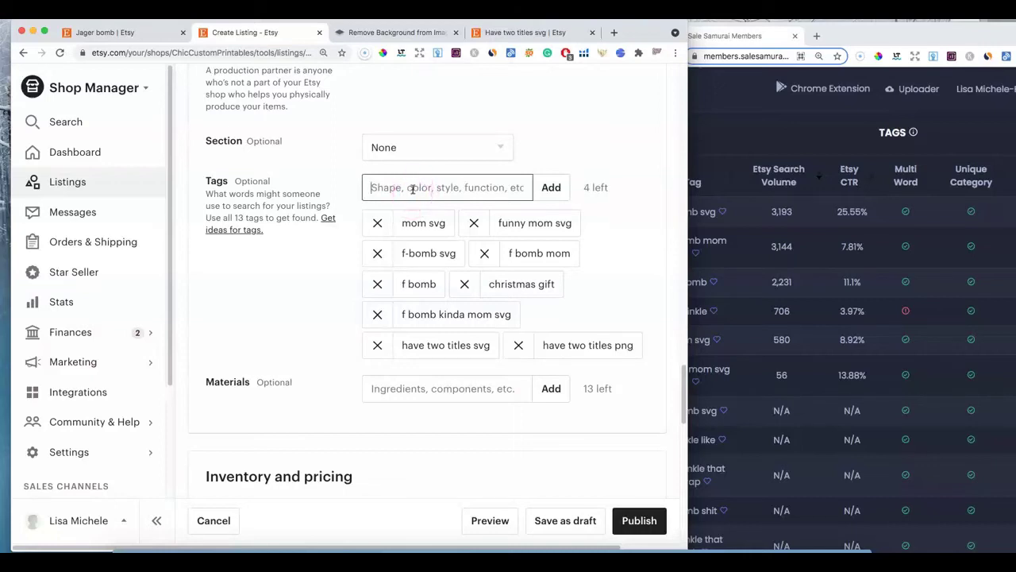
left_click(515, 33)
left_click(247, 100)
key("BackSpace")
key("BackSpace")
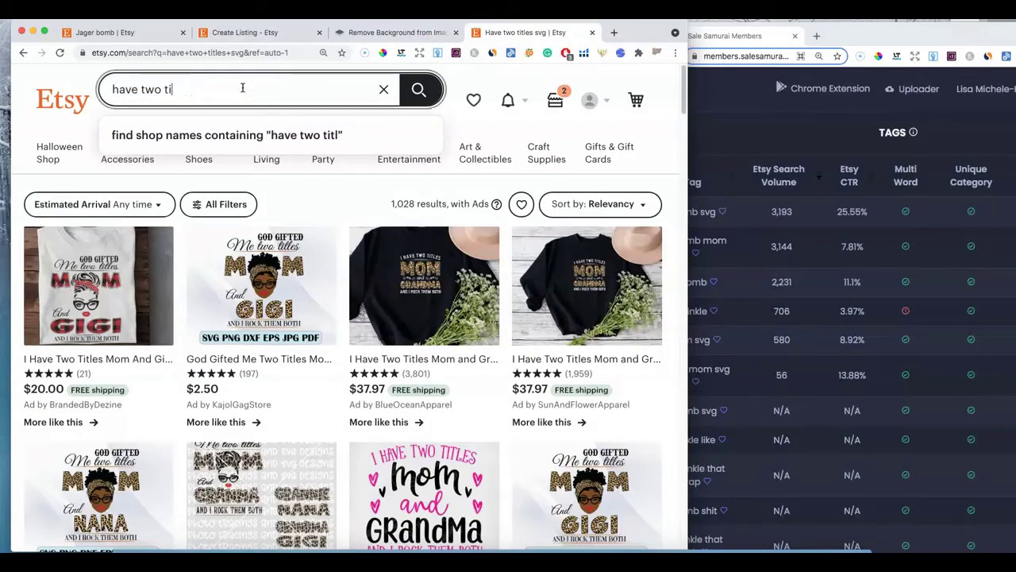
key("BackSpace")
key("BackSpace")
key("BackSpace")
key("BackSpace")
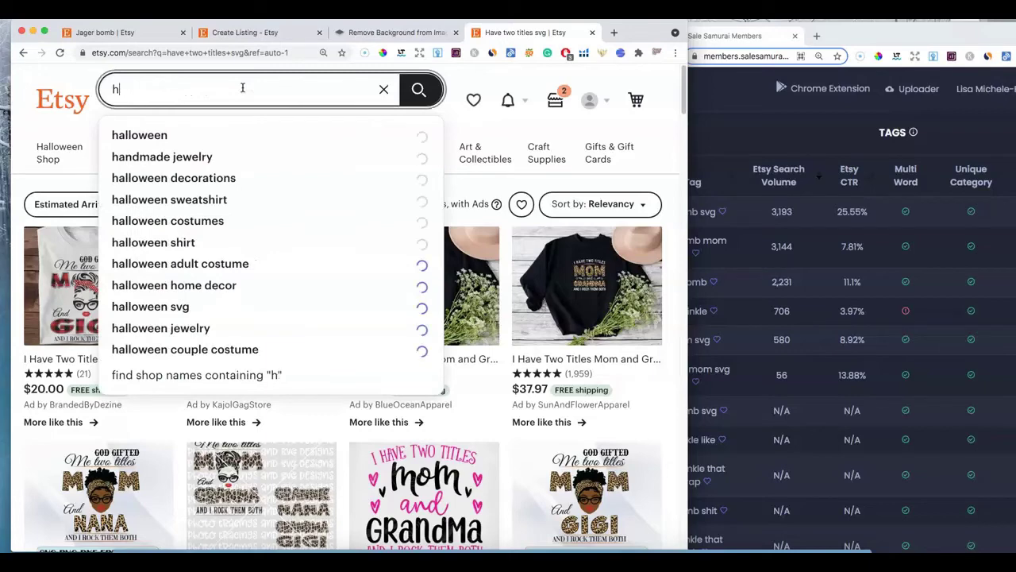
left_click(677, 154)
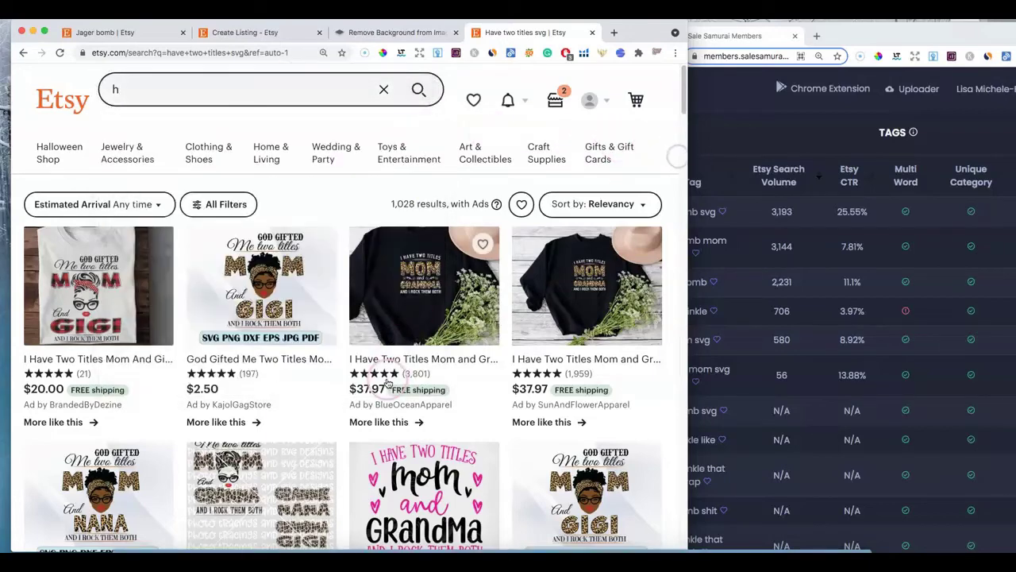
Examine the titles of the mom, grandma and gigi designs in the "have two titles svg" results for keyword ideas
scroll(464, 389, "down", 5)
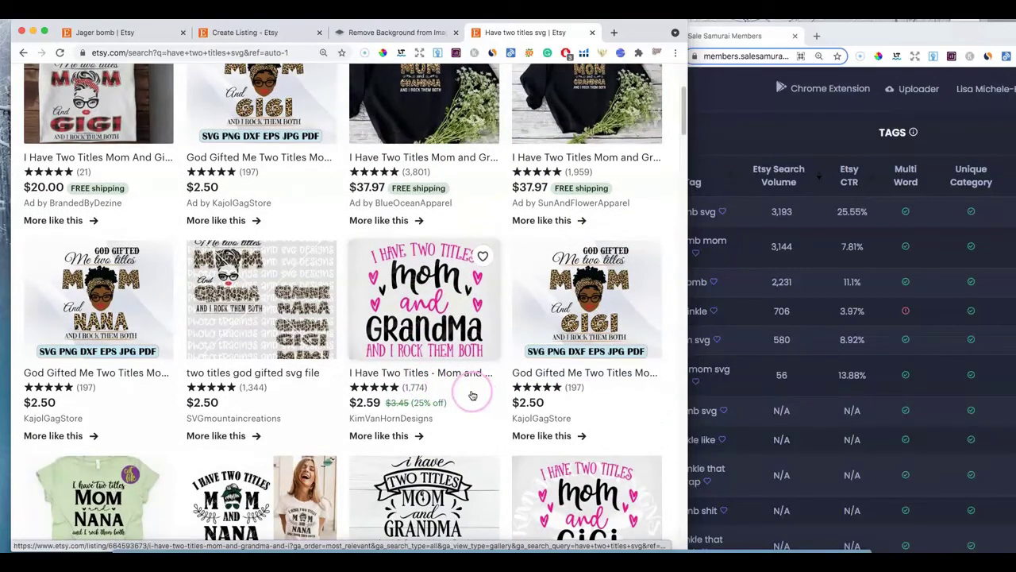
scroll(472, 390, "down", 1)
scroll(480, 408, "down", 5)
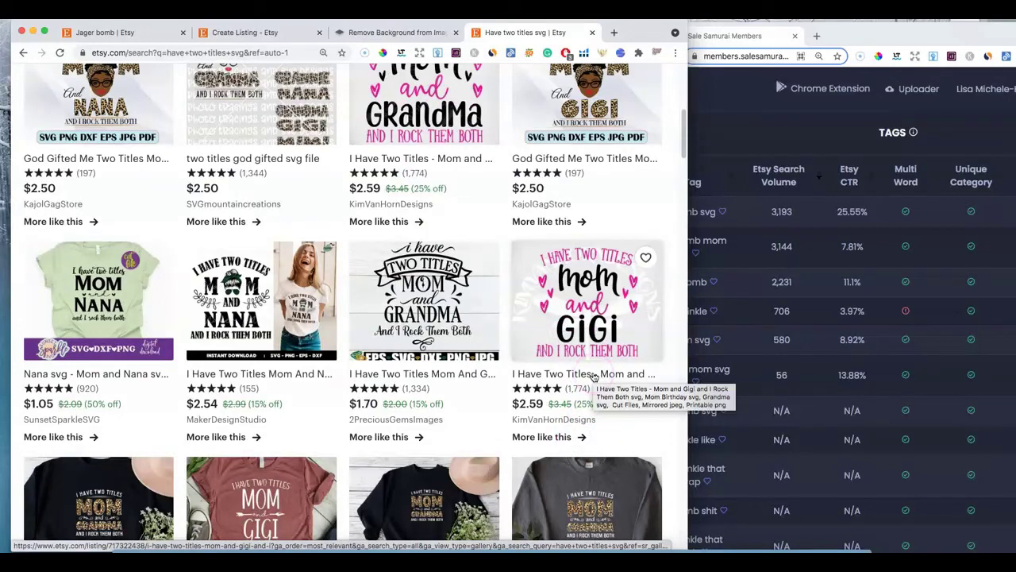
Close the remove.bg browser tab and look further through the Etsy results for "have two titles svg"
left_click(262, 32)
left_click(397, 32)
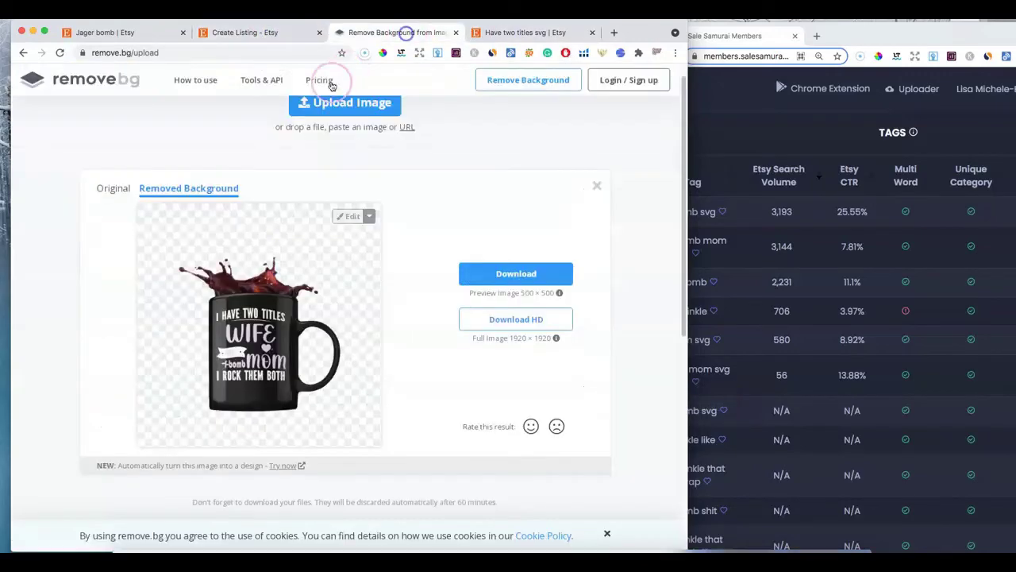
left_click(528, 32)
left_click(454, 33)
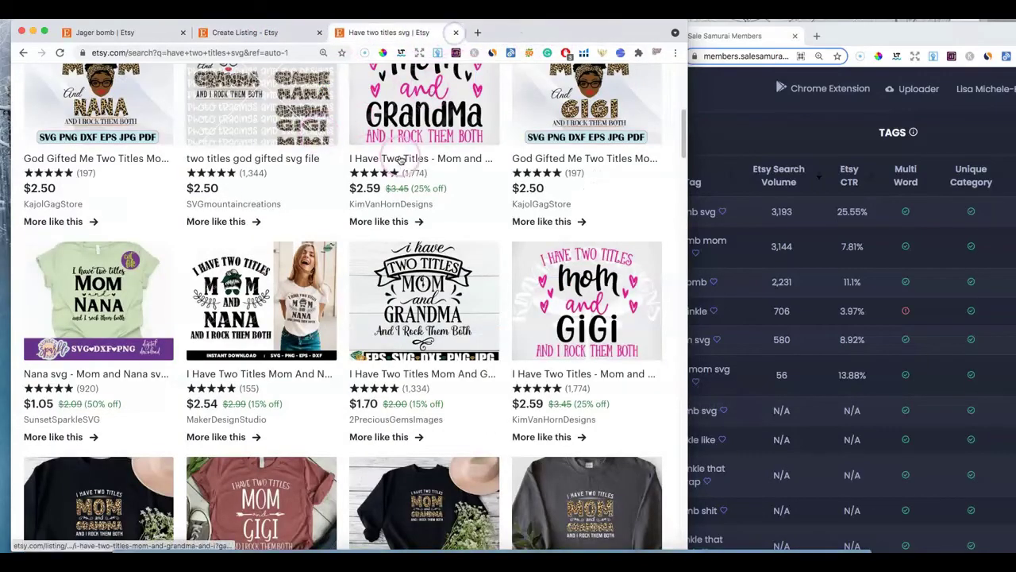
scroll(394, 163, "down", 10)
scroll(395, 163, "up", 10)
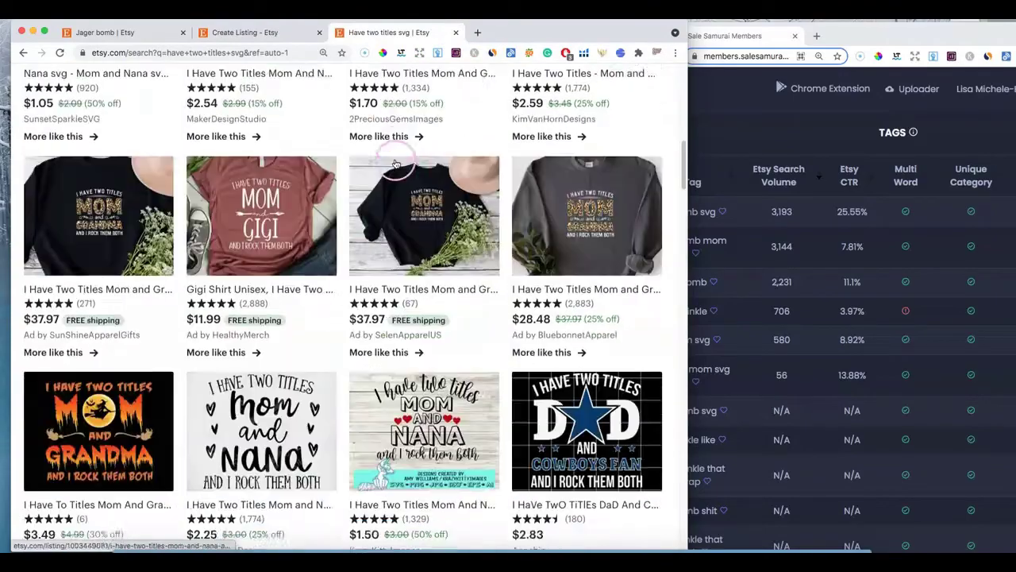
Check Etsy's search suggestions for "rock them both" and its shorter forms, and empty the search field
left_click(131, 91)
type("h")
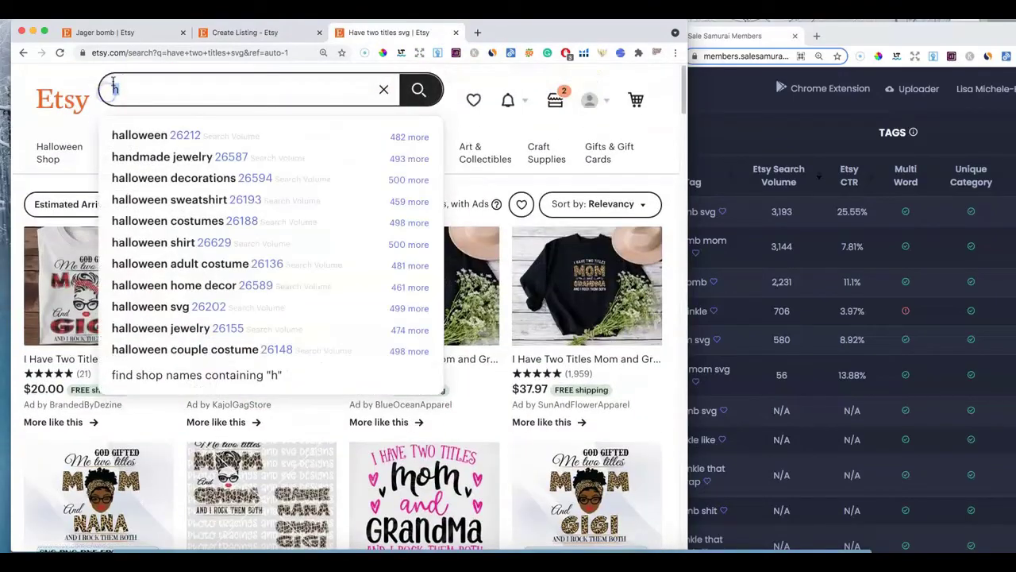
type("rock them b")
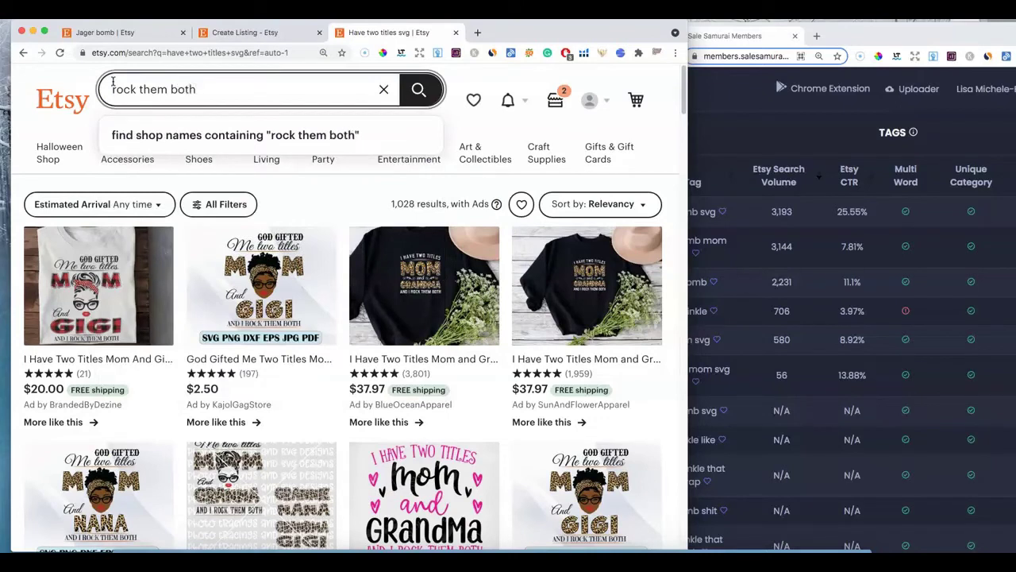
key("BackSpace")
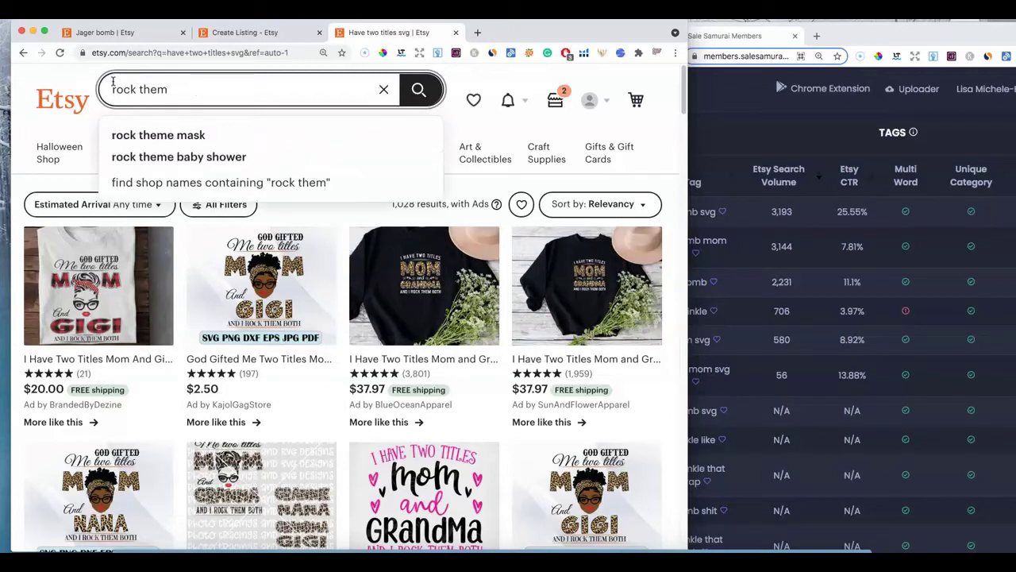
key("BackSpace")
key("BackSpace")
key("BackSpace")
key("BackSpace")
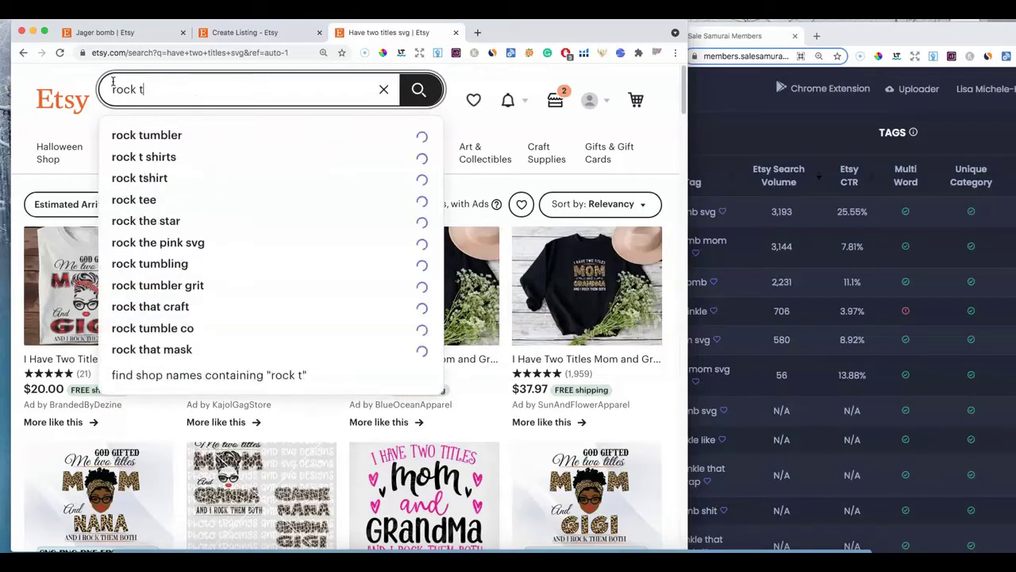
key("BackSpace")
key("BackSpace")
key("BackSpace")
key("BackSpace")
key("BackSpace")
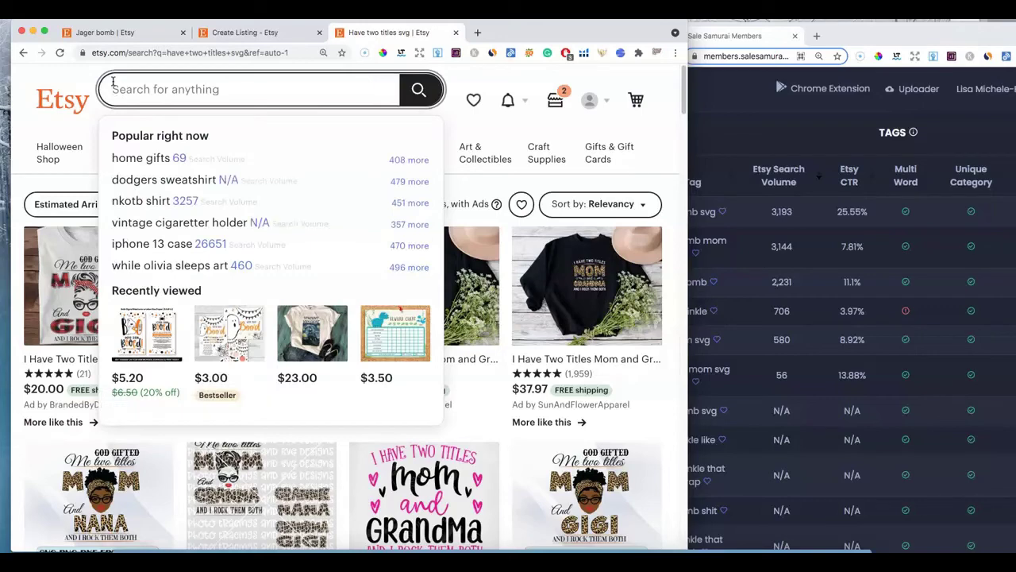
Check Etsy's suggestions for "sassy mom" and search for "sassy mom svg"
type("sassy mom ")
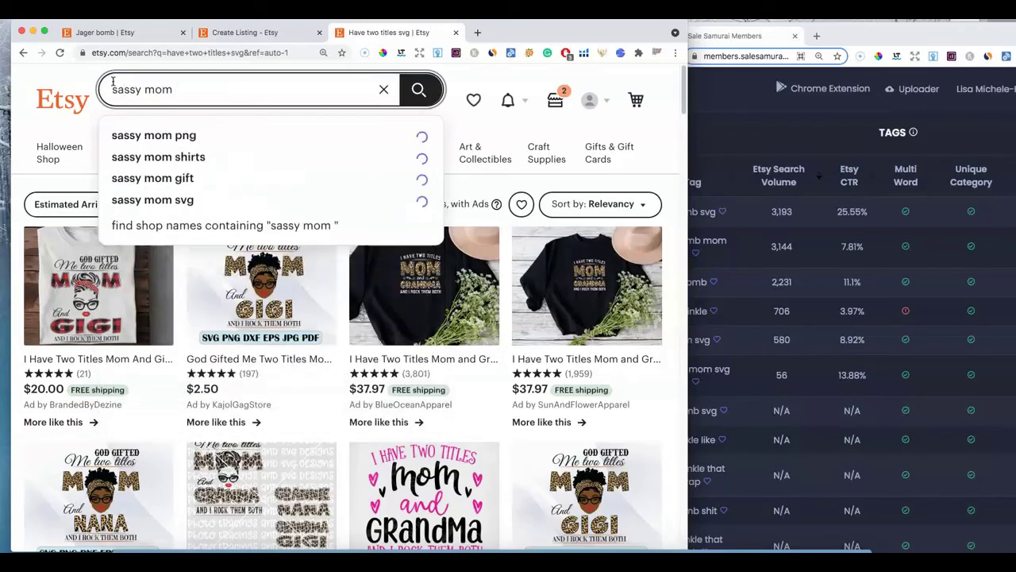
type("svg")
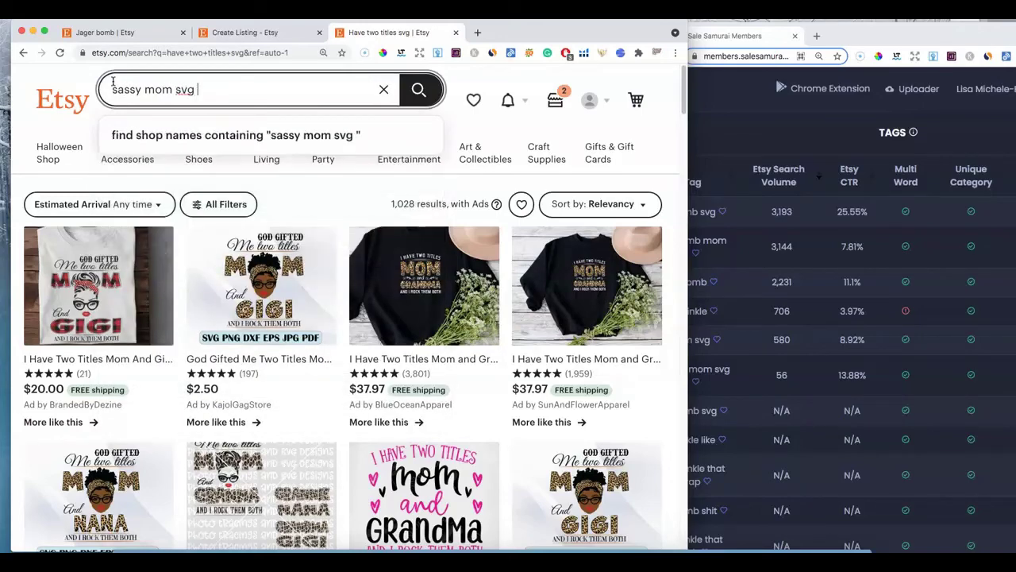
key("Return")
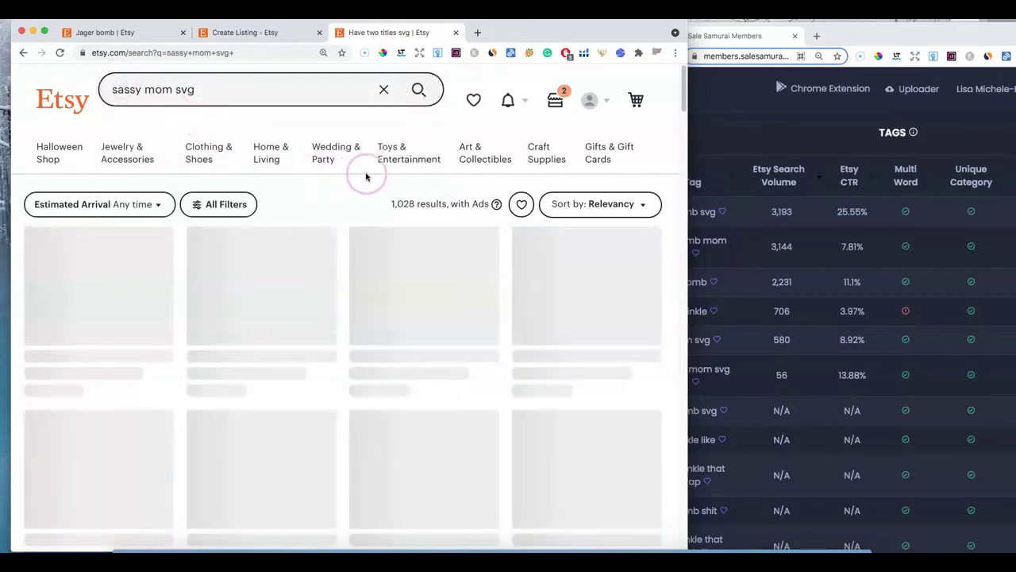
Return to the listing being created and add the tag "sassy mom svg"
left_click(254, 32)
left_click(419, 193)
type("sassy mom svg")
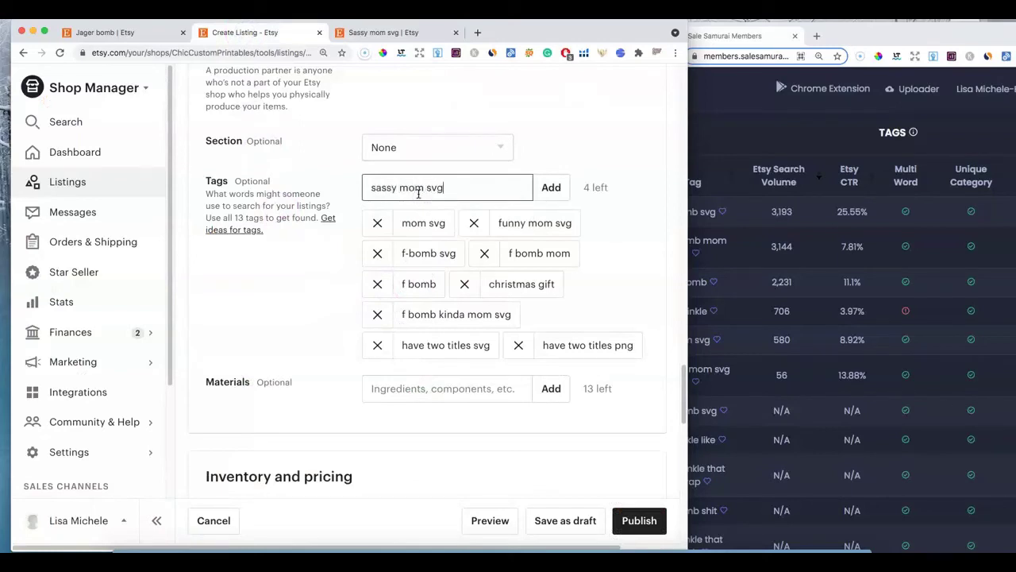
left_click(556, 189)
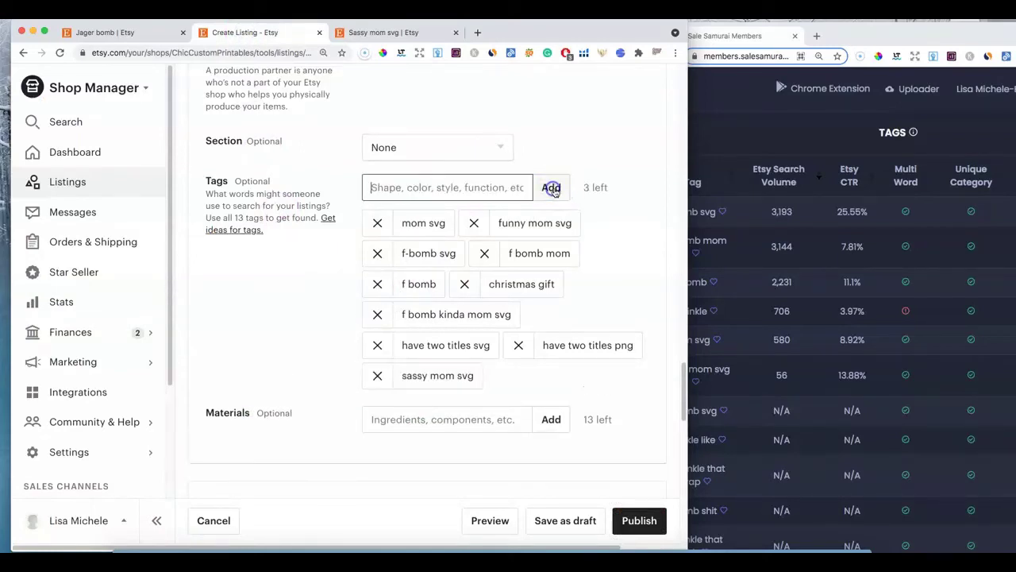
Switch to the Sale Samurai window, move it over the listing form and widen it to fit the whole tag table
left_click(826, 57)
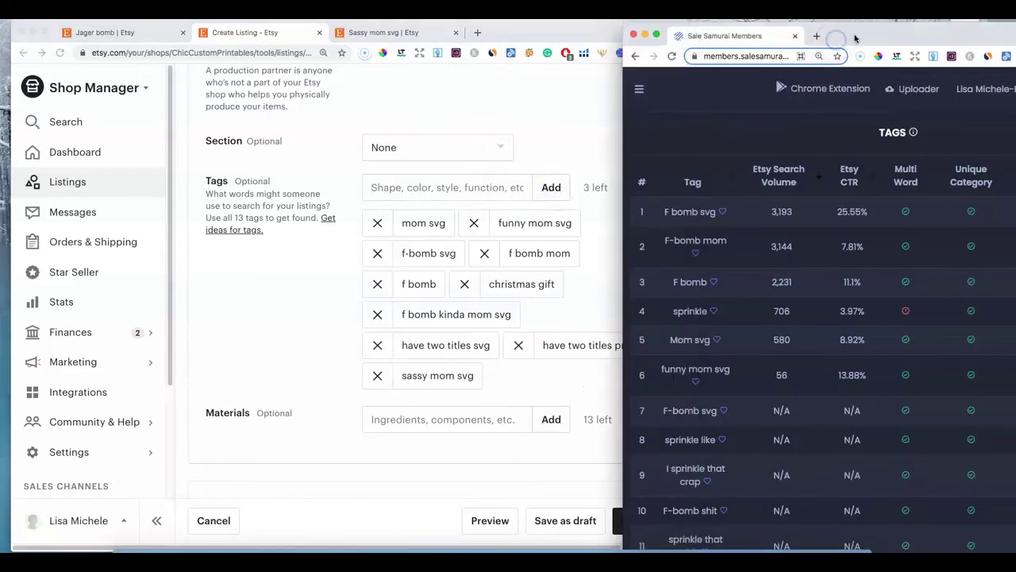
left_click_drag(855, 36, 596, 38)
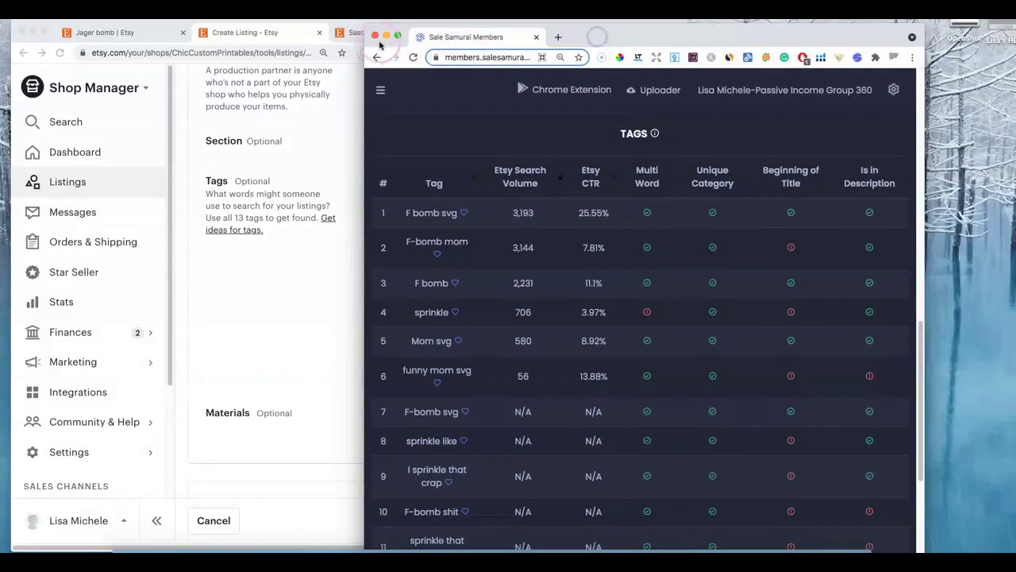
left_click_drag(750, 41, 635, 39)
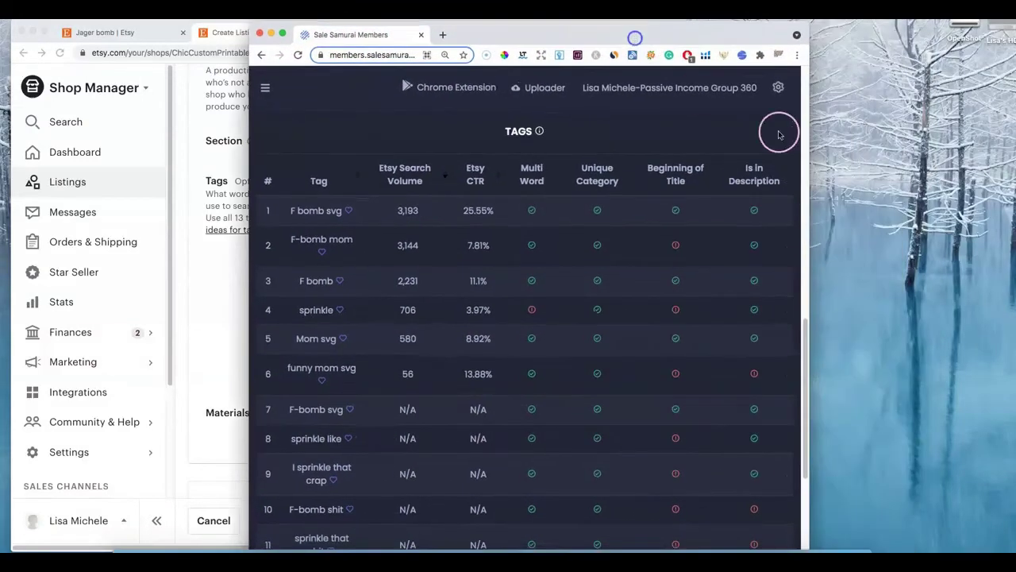
left_click_drag(811, 174, 978, 168)
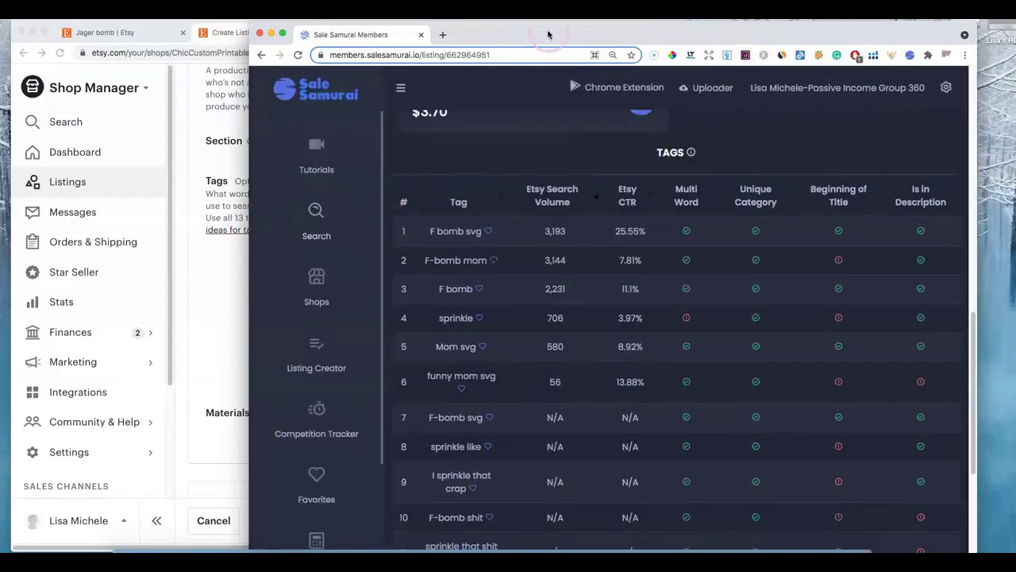
left_click_drag(577, 37, 432, 22)
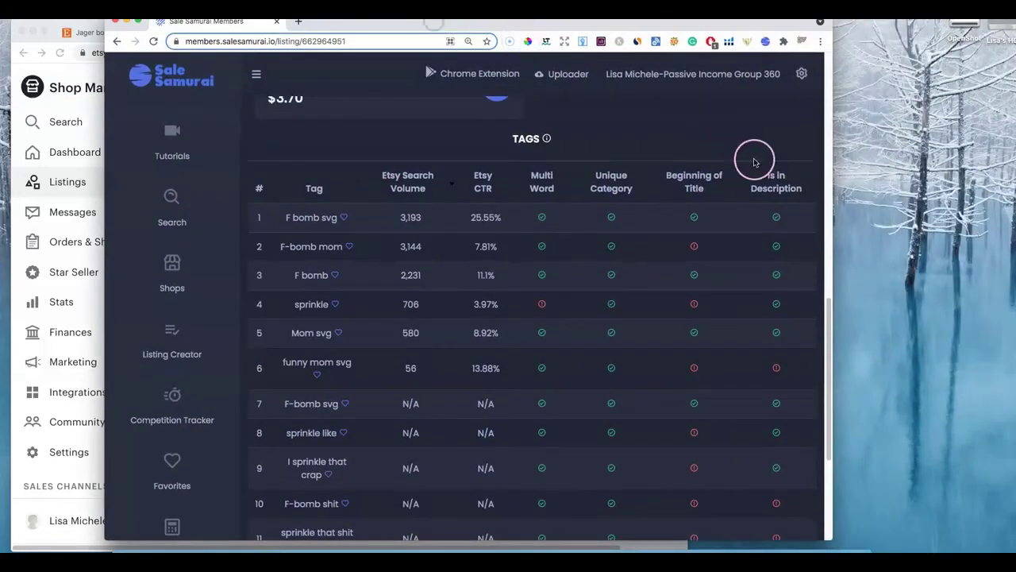
Go back to the Sale Samurai results for "f bomb svg", widen the window further, and review the keyword suggestions and listings
left_click_drag(828, 317, 828, 73)
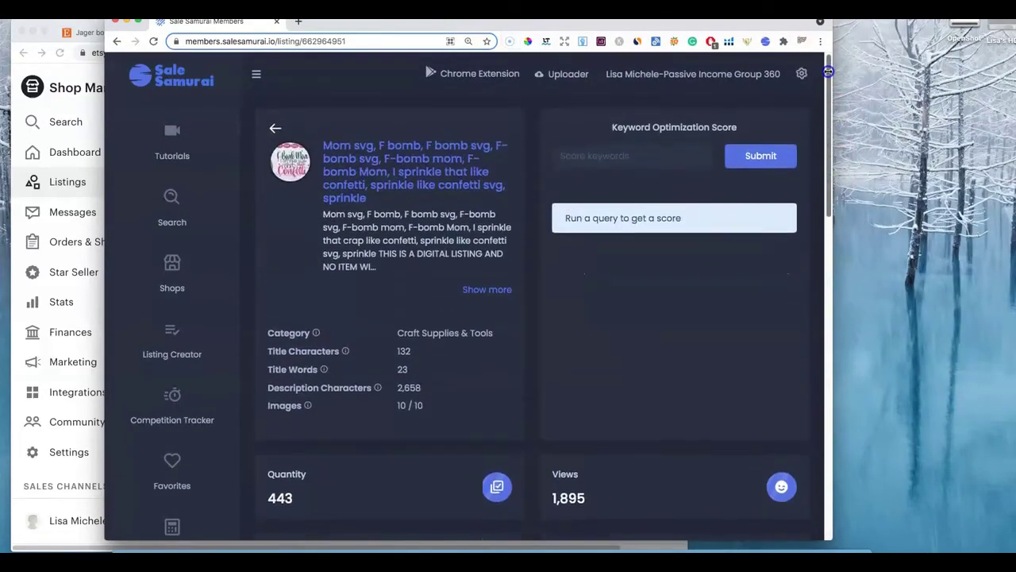
left_click(274, 138)
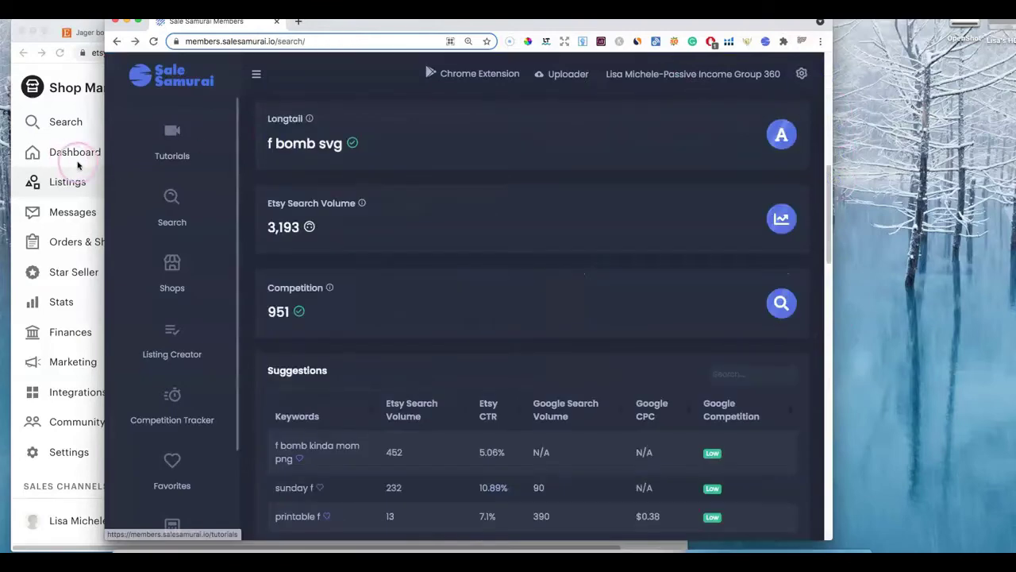
left_click_drag(26, 159, 18, 159)
scroll(781, 257, "down", 10)
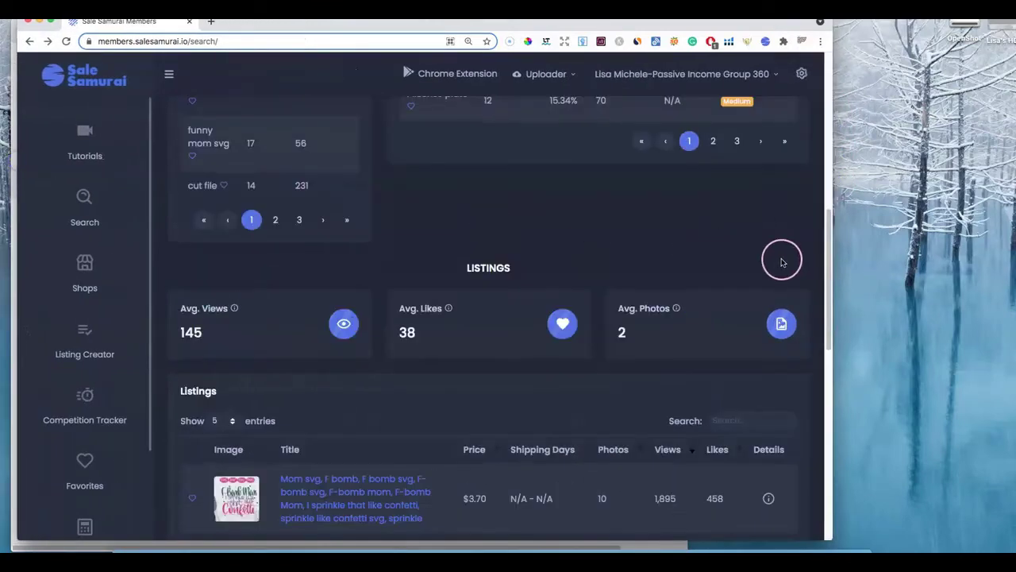
scroll(783, 239, "up", 4)
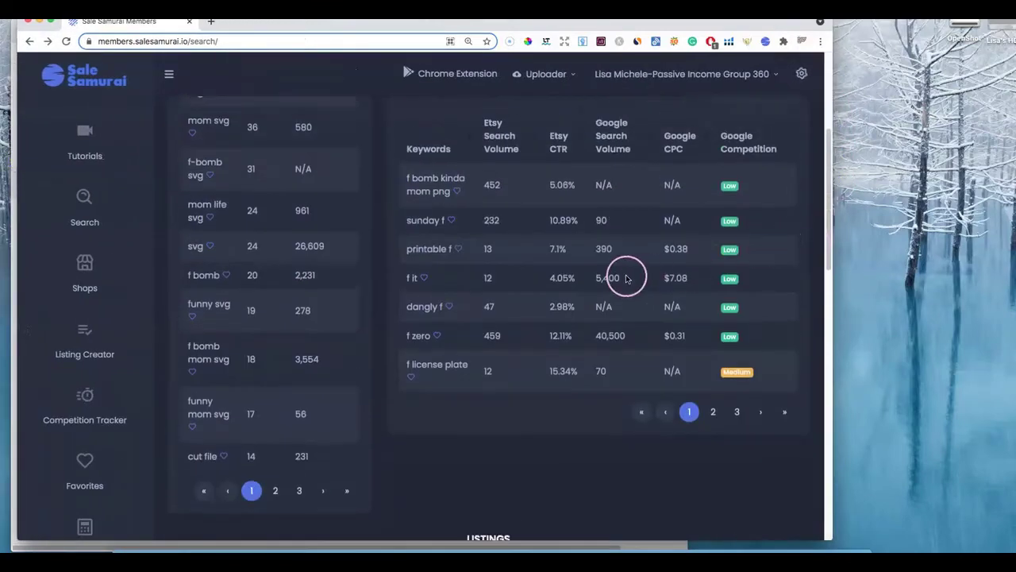
scroll(628, 277, "down", 7)
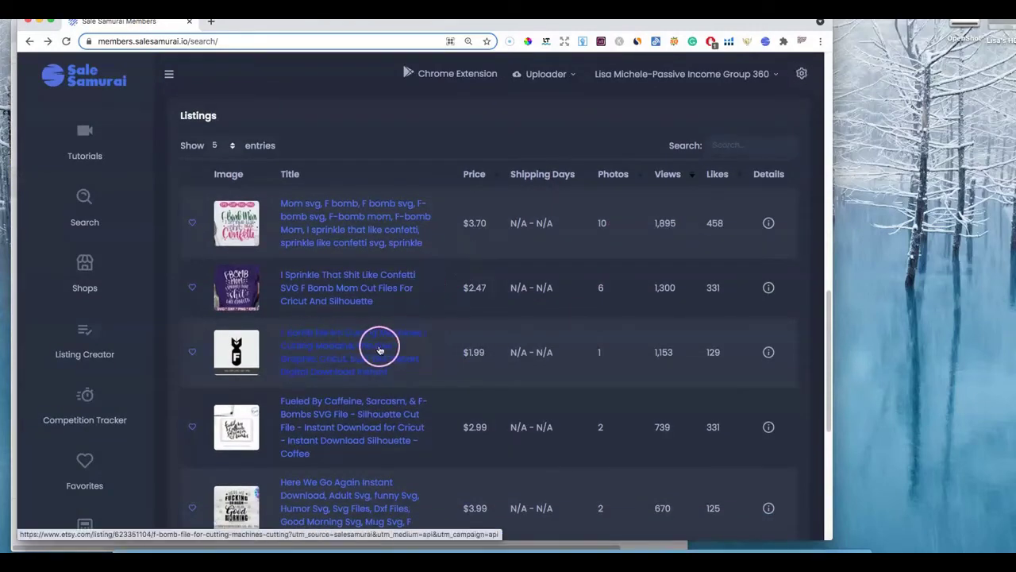
scroll(445, 369, "down", 1)
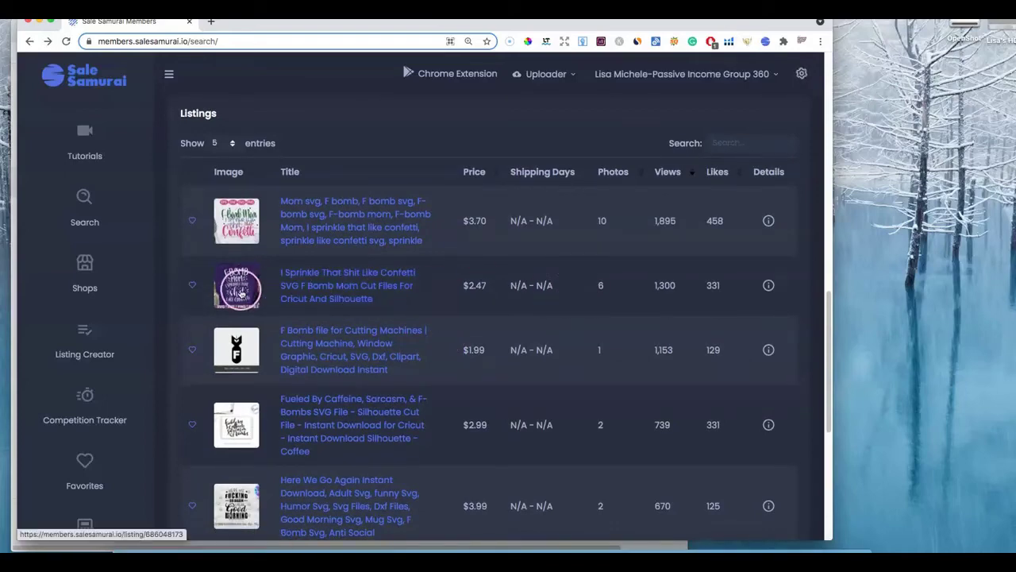
Open the details of the second listing, the purple F Bomb Mom confetti design, and examine its tags with their search volumes
left_click(768, 285)
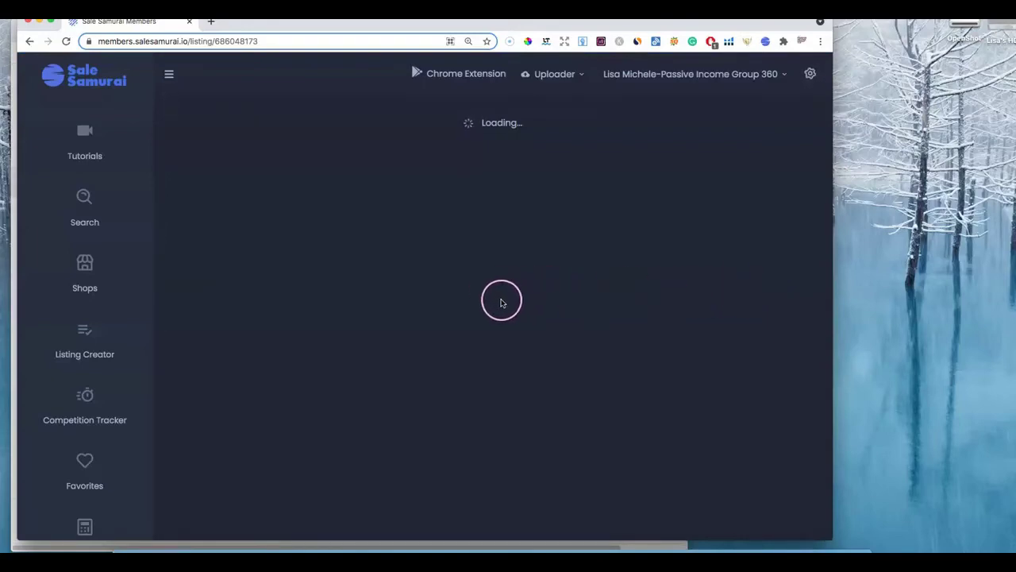
scroll(405, 308, "down", 10)
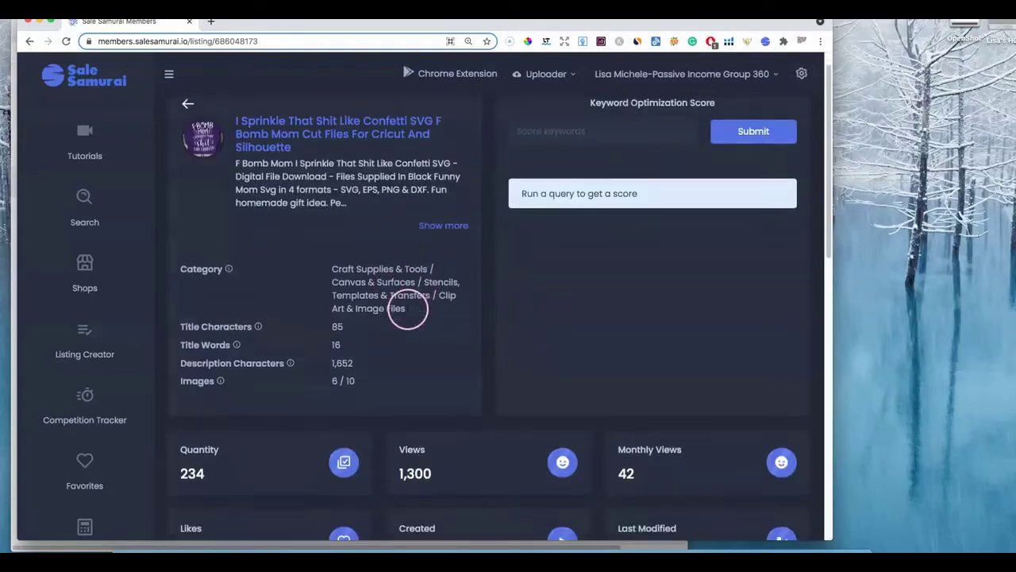
scroll(411, 310, "up", 1)
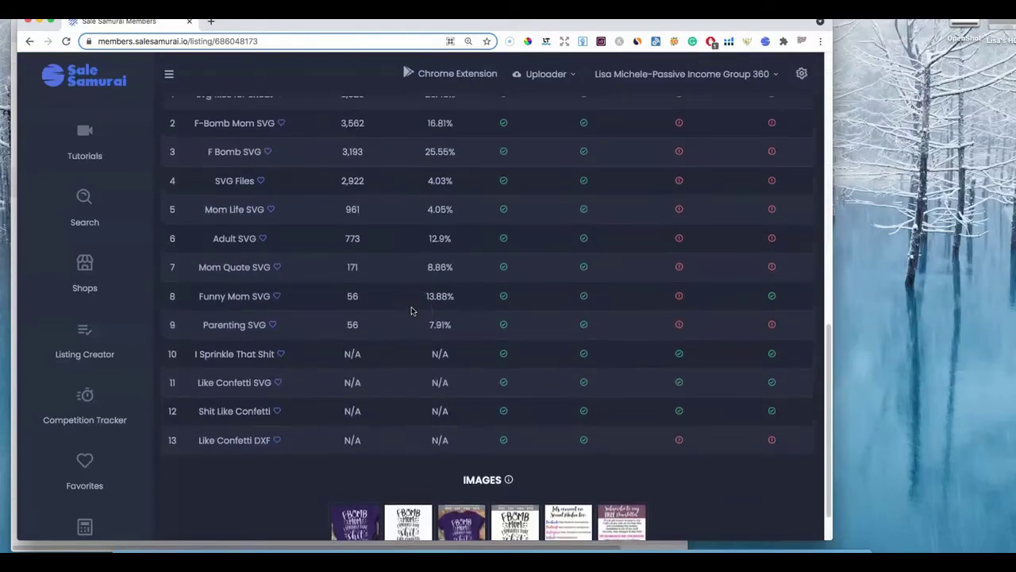
scroll(448, 322, "up", 2)
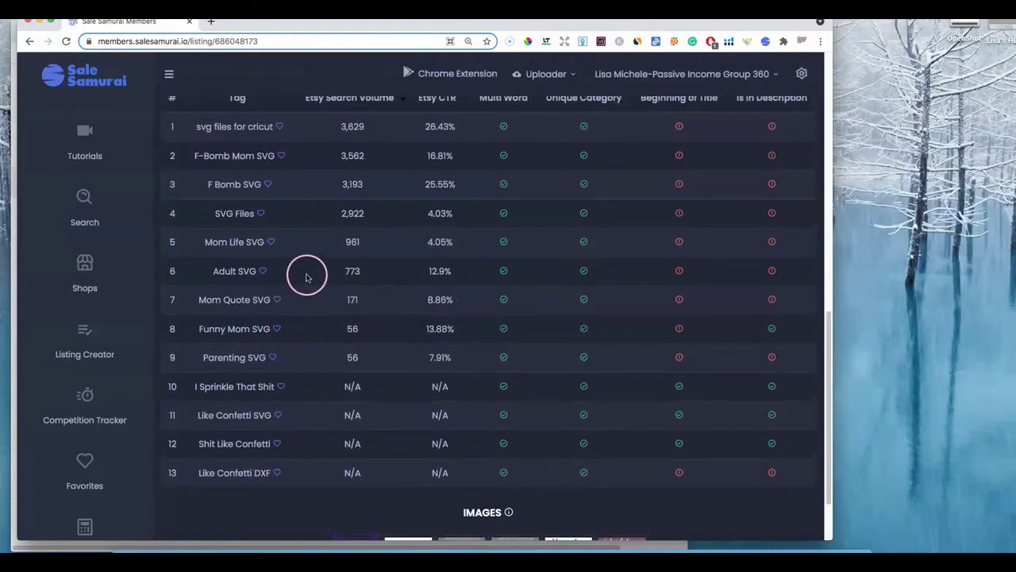
scroll(484, 303, "up", 1)
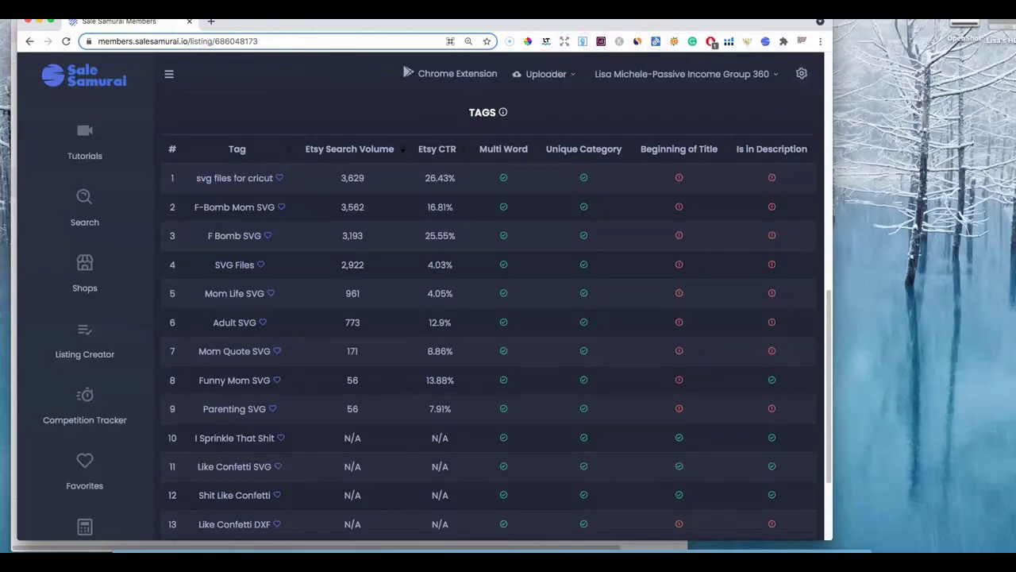
Arrange the two browser windows side by side so the listing's tag form and the Sale Samurai tag table are both readable
left_click_drag(452, 29, 815, 30)
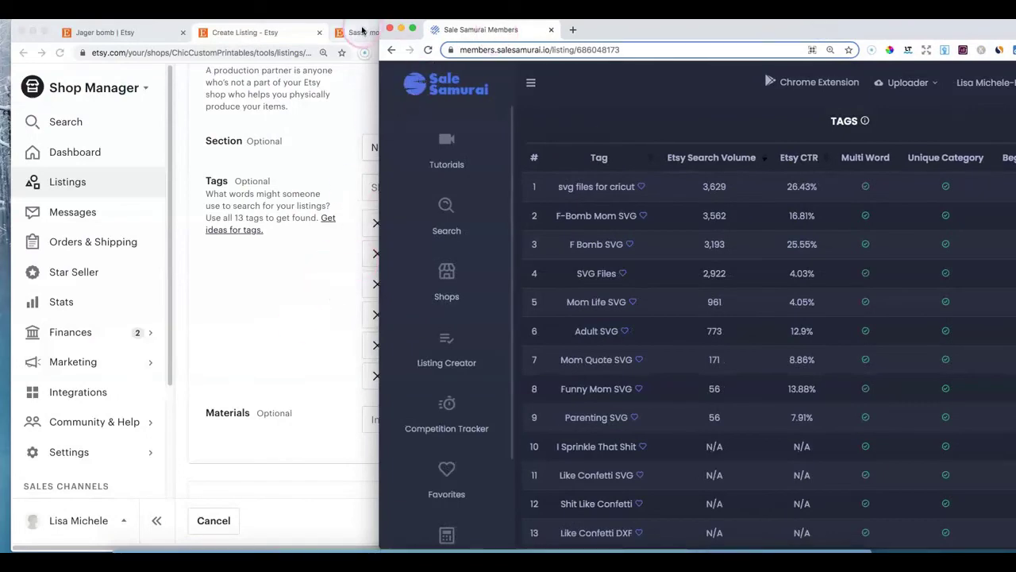
left_click(314, 98)
left_click_drag(542, 38, 400, 46)
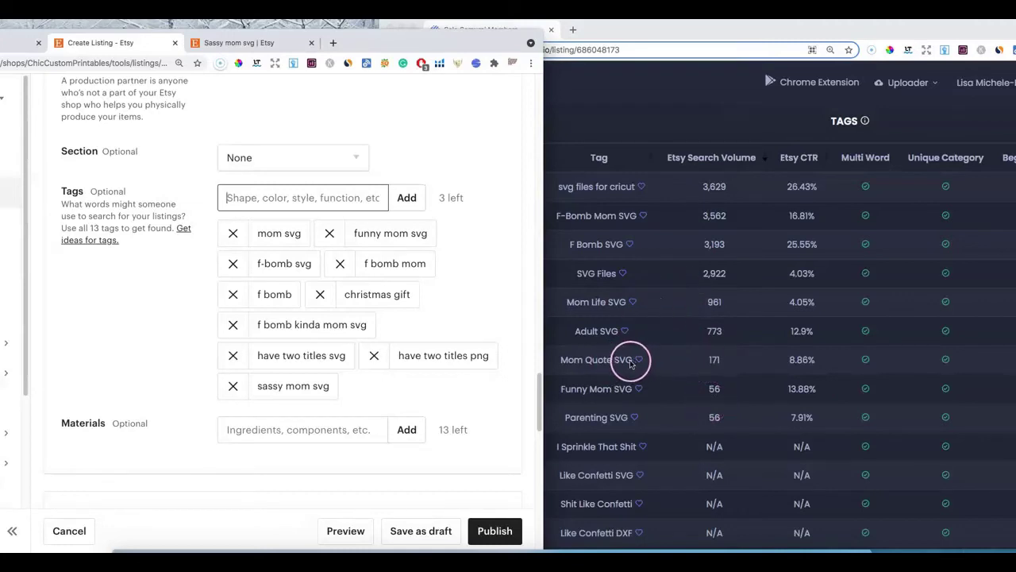
Add the tag "svg files for cricut" to the listing
left_click(304, 197)
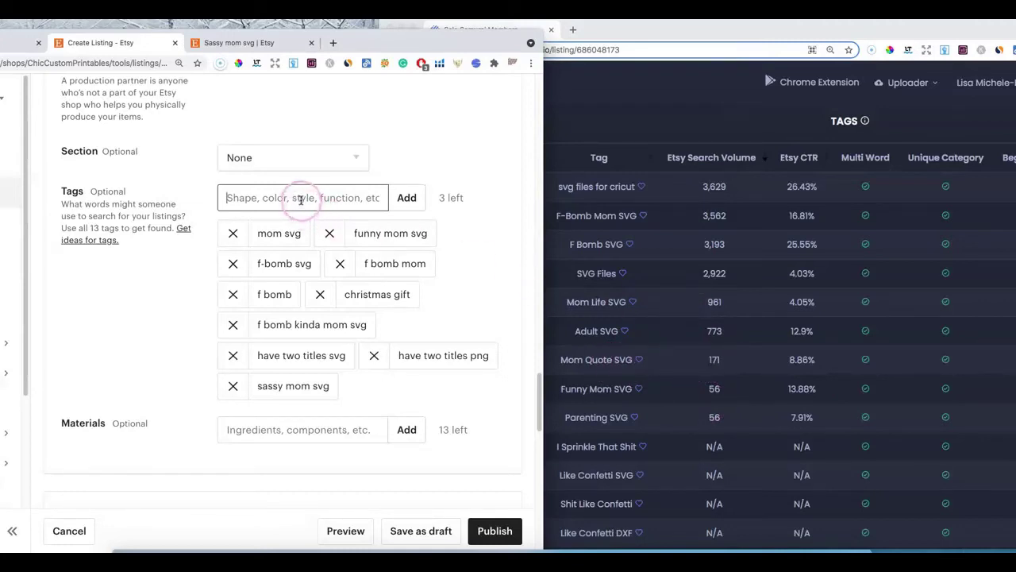
type("mom ")
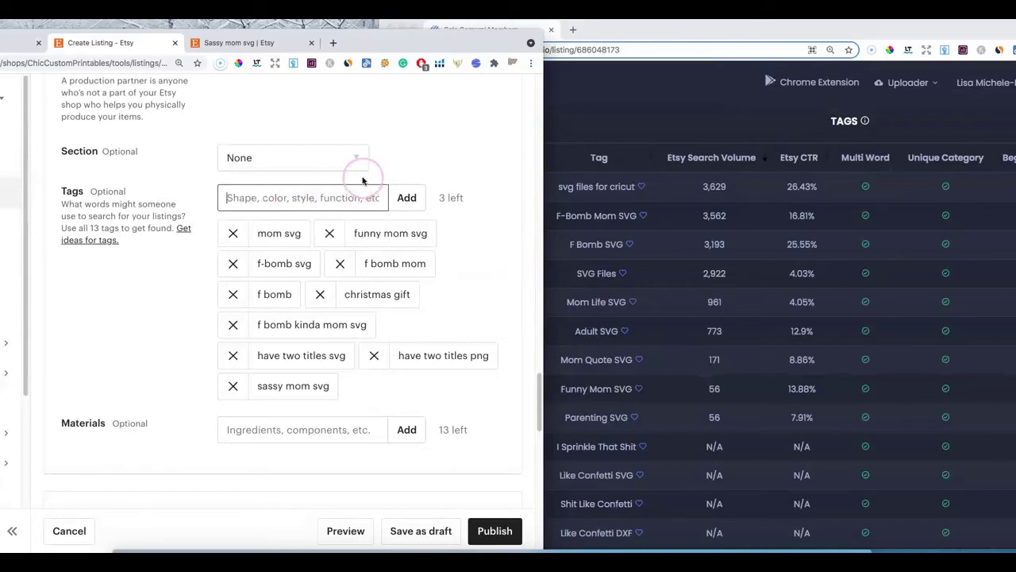
type("svg files for cricut")
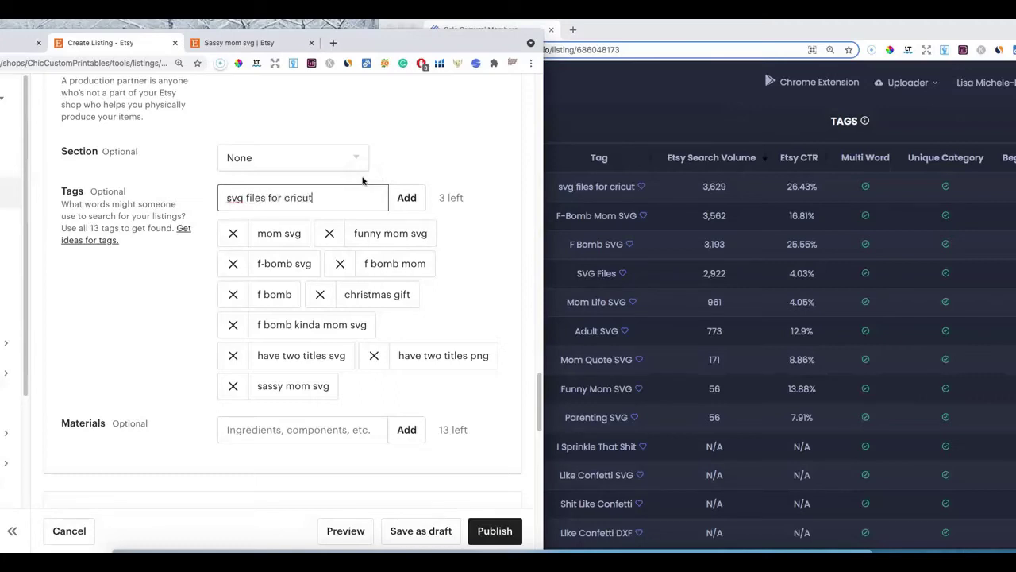
key("Return")
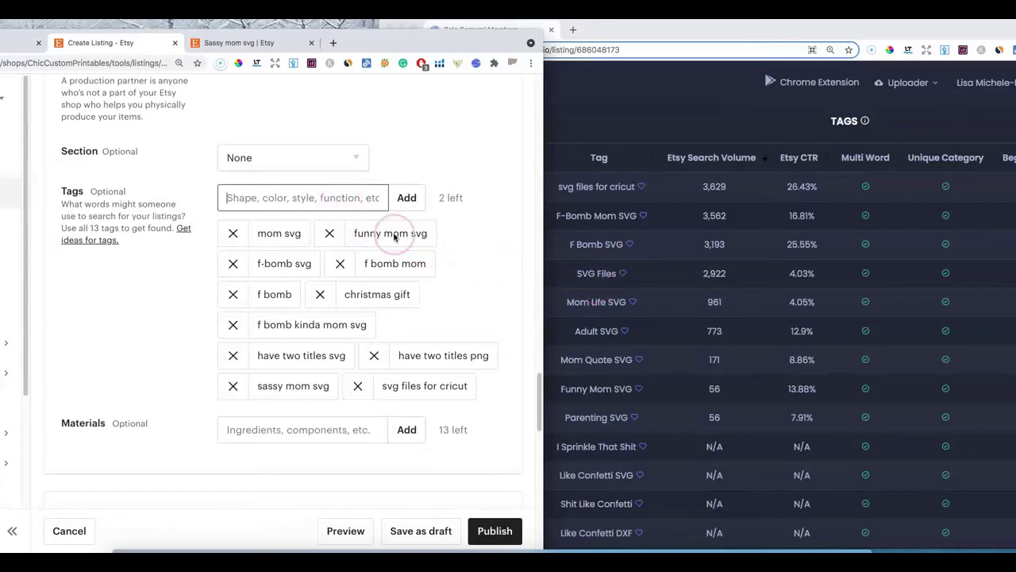
Add the tag "mom life svg" to the listing
left_click(353, 197)
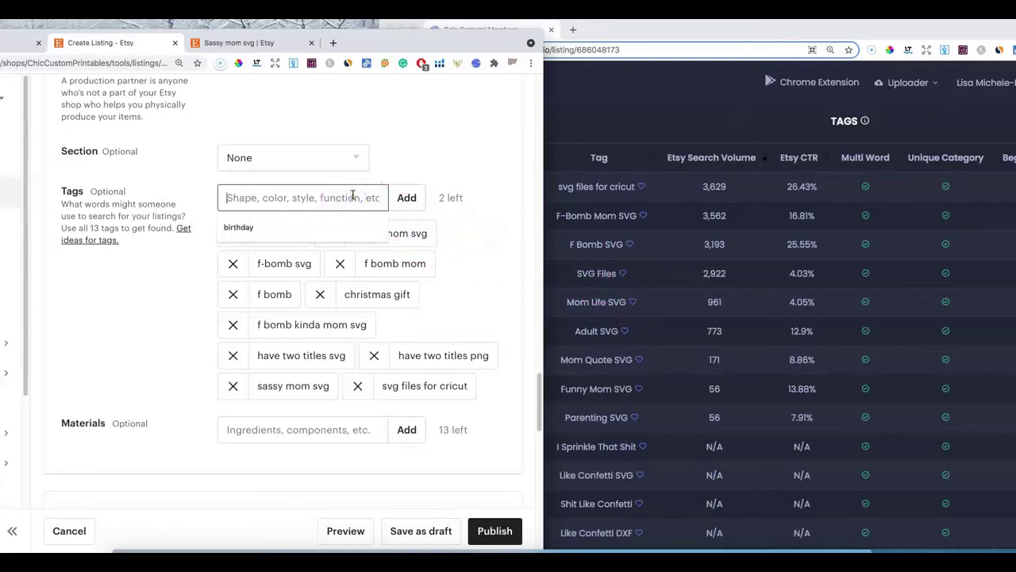
type("mom life svg")
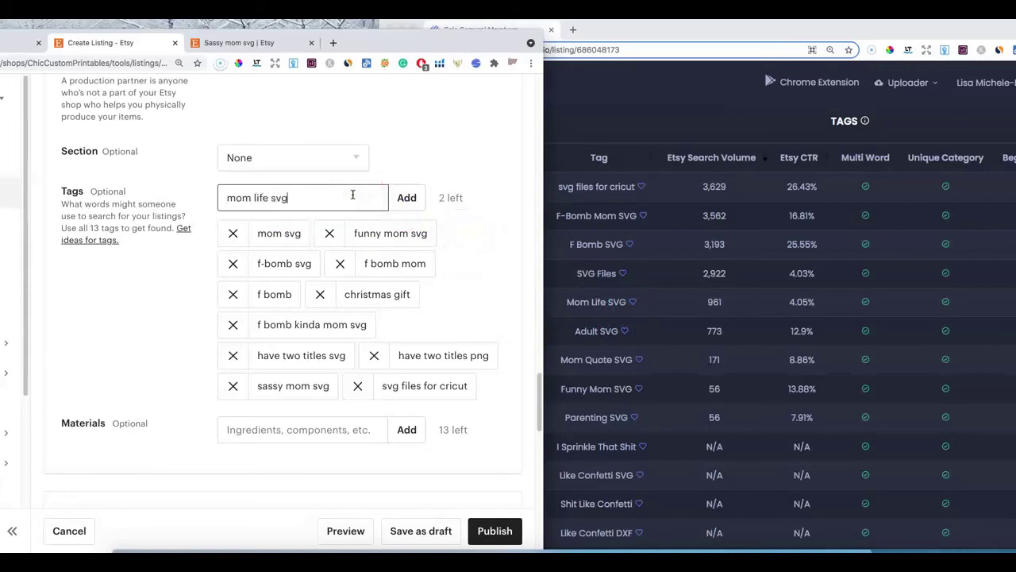
key("Return")
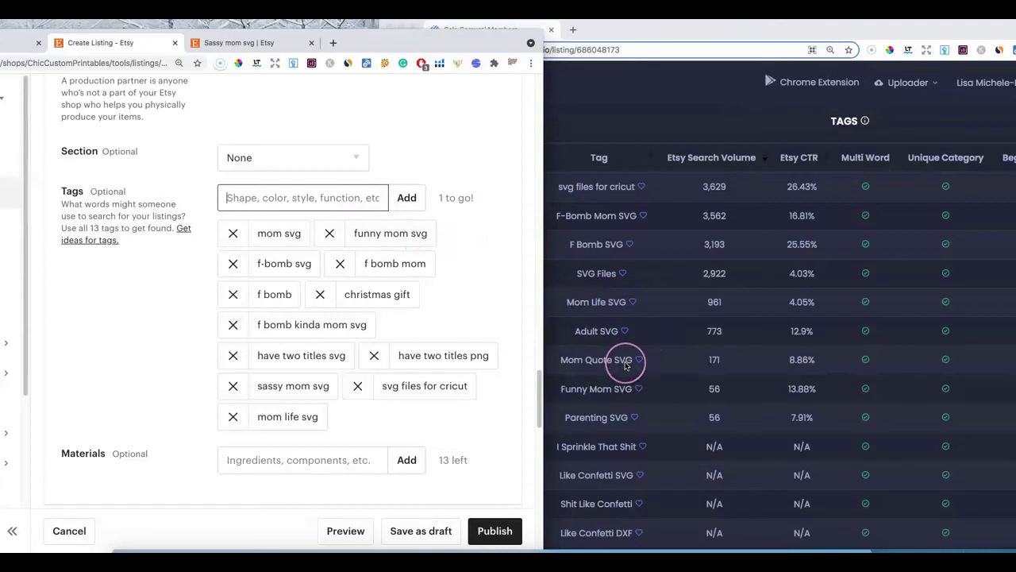
Add the tag "mom quote svg" to the listing
left_click(251, 195)
type("mom q")
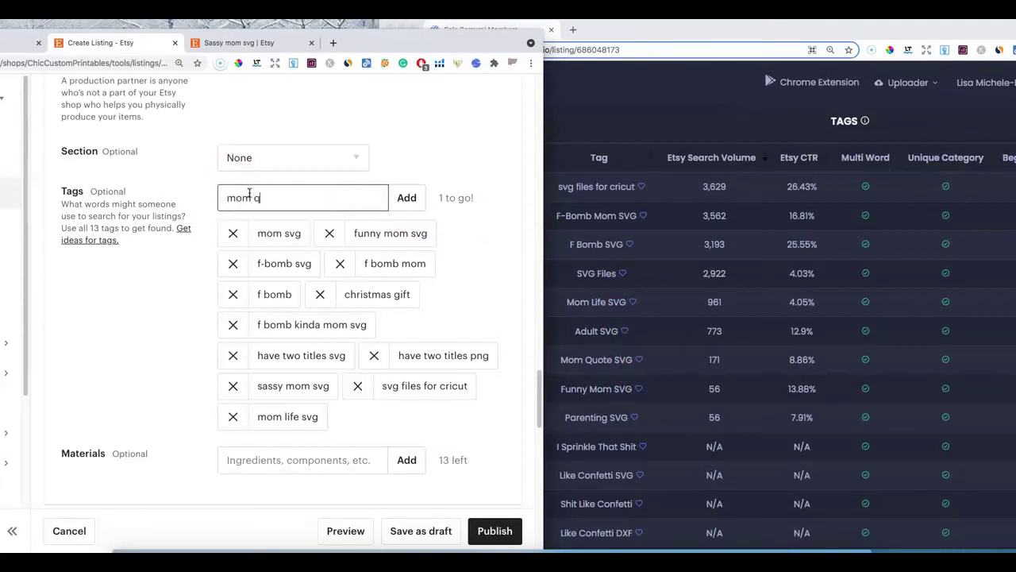
type("uote svg")
key("Return")
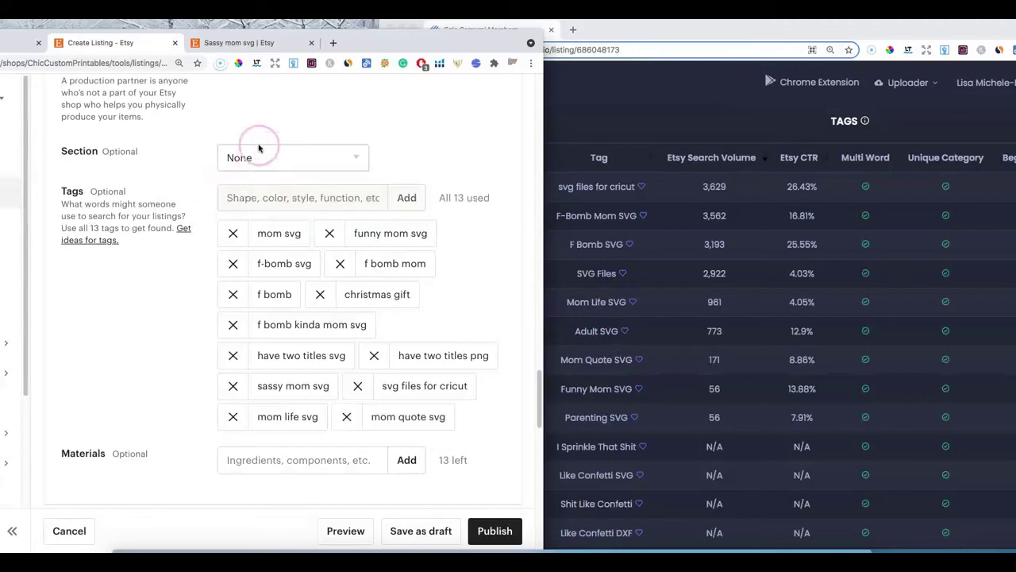
Widen the listing window and reposition it so the whole tag form is readable
left_click_drag(404, 50, 611, 46)
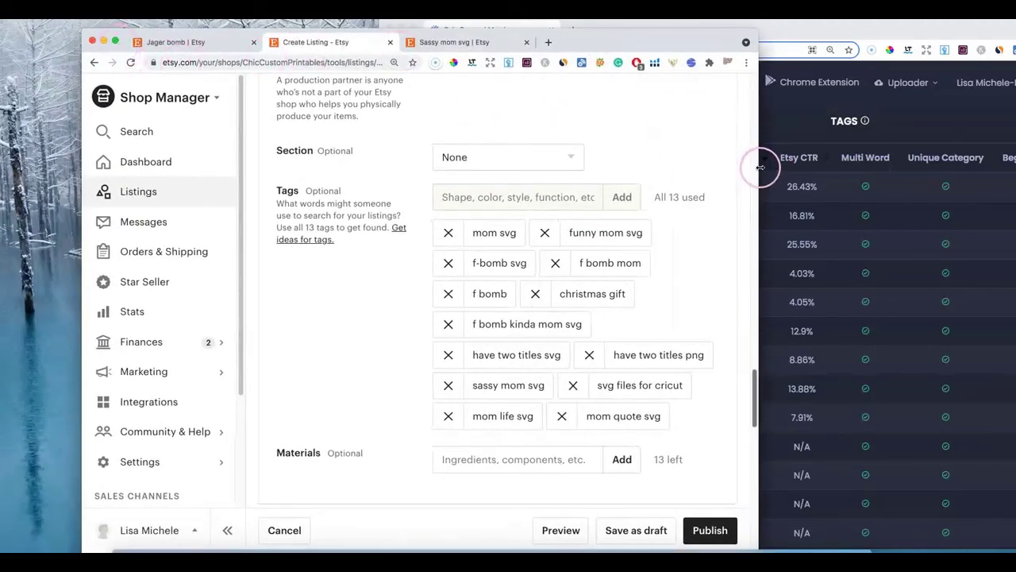
left_click_drag(767, 163, 933, 157)
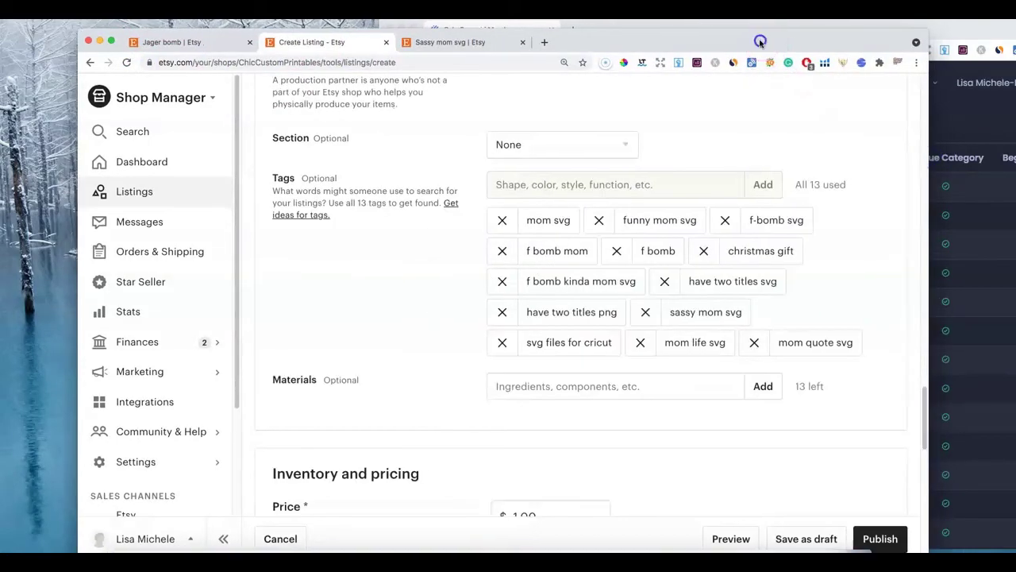
left_click_drag(760, 38, 699, 39)
Review the listing's complete tag list and the other sections of the form up to the photos
scroll(601, 340, "down", 1)
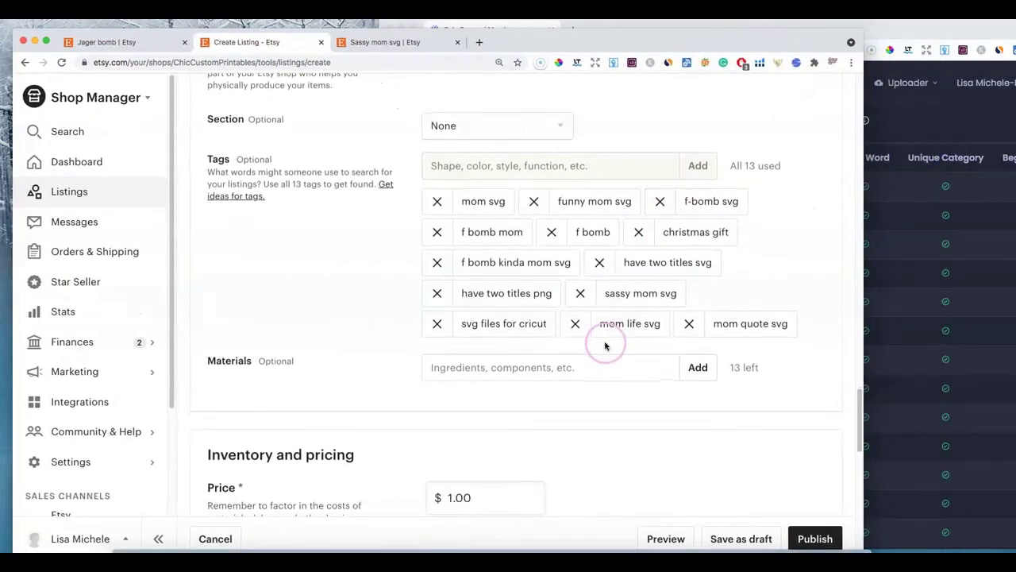
scroll(608, 340, "up", 4)
scroll(615, 335, "down", 2)
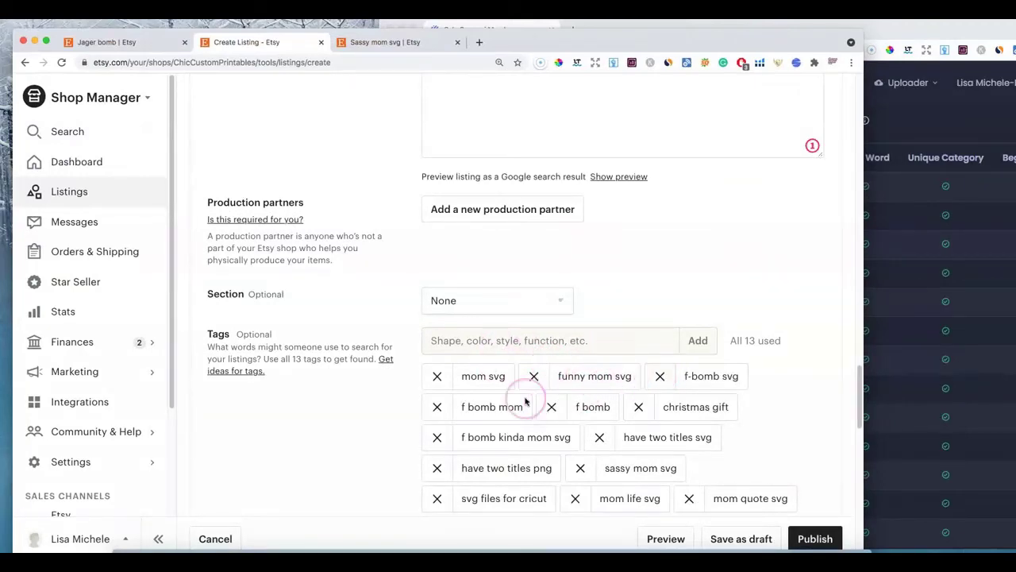
scroll(620, 420, "down", 3)
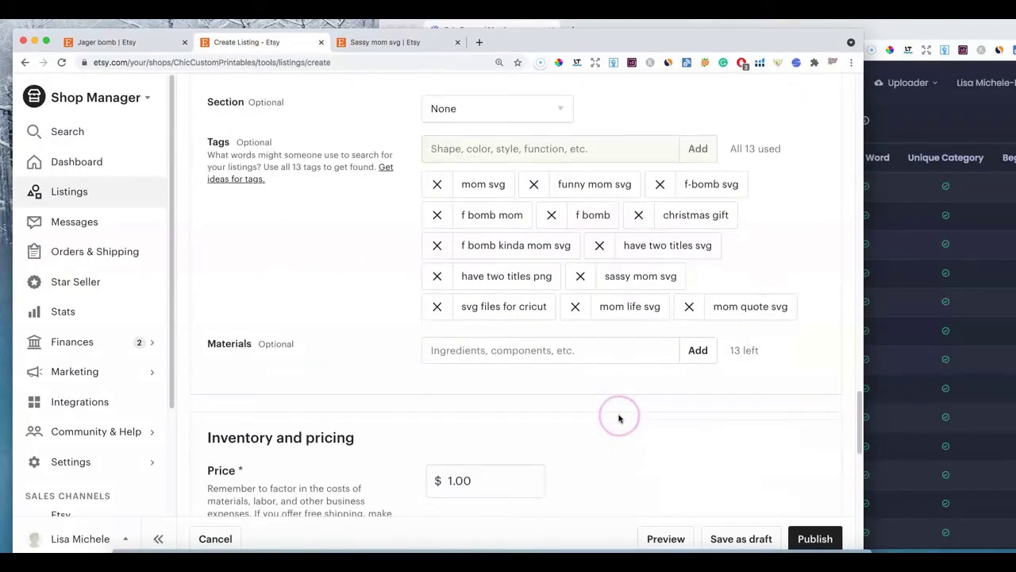
scroll(619, 417, "up", 10)
scroll(620, 417, "down", 10)
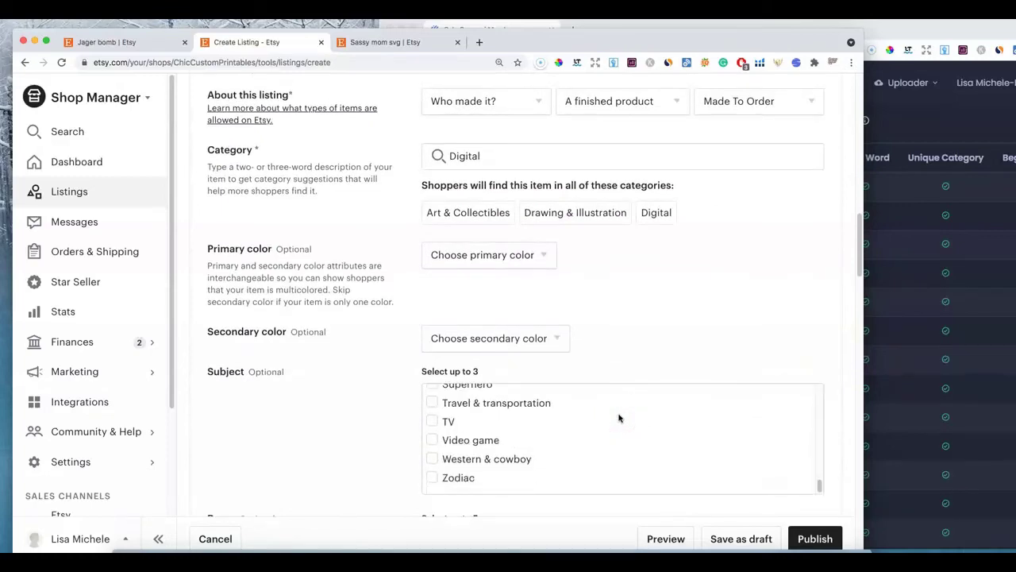
scroll(619, 417, "up", 10)
scroll(669, 313, "up", 15)
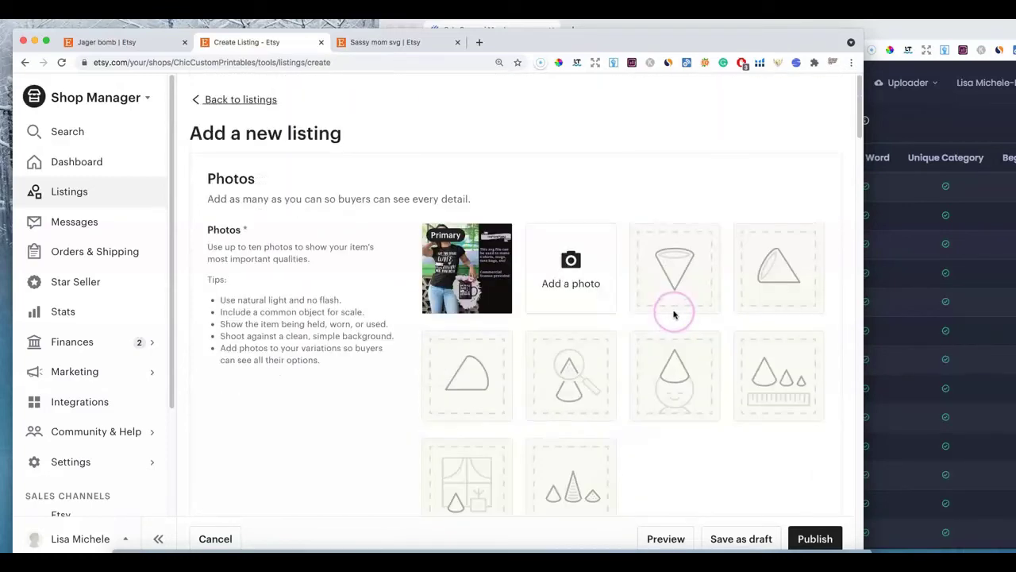
Arrange the two browser windows so the listing's title field and the tag names in the Sale Samurai table are both visible
scroll(669, 313, "down", 7)
left_click_drag(670, 35, 641, 36)
scroll(511, 295, "down", 3)
scroll(476, 300, "down", 2)
left_click(390, 309)
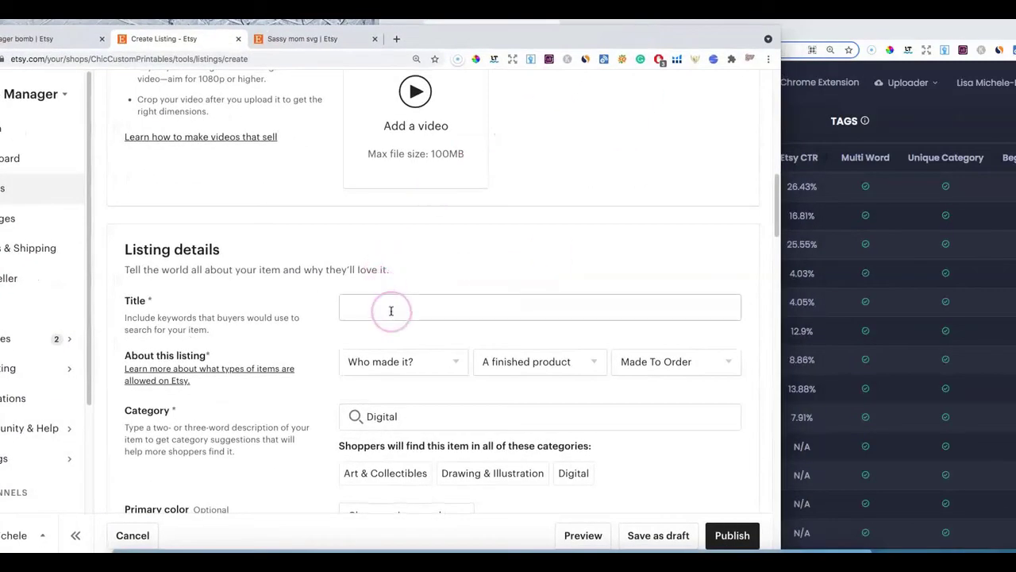
left_click(868, 49)
left_click_drag(624, 31, 935, 23)
left_click_drag(645, 35, 581, 31)
Enter "Have Two Titles" in the listing's empty title field
left_click(410, 293)
left_click(402, 306)
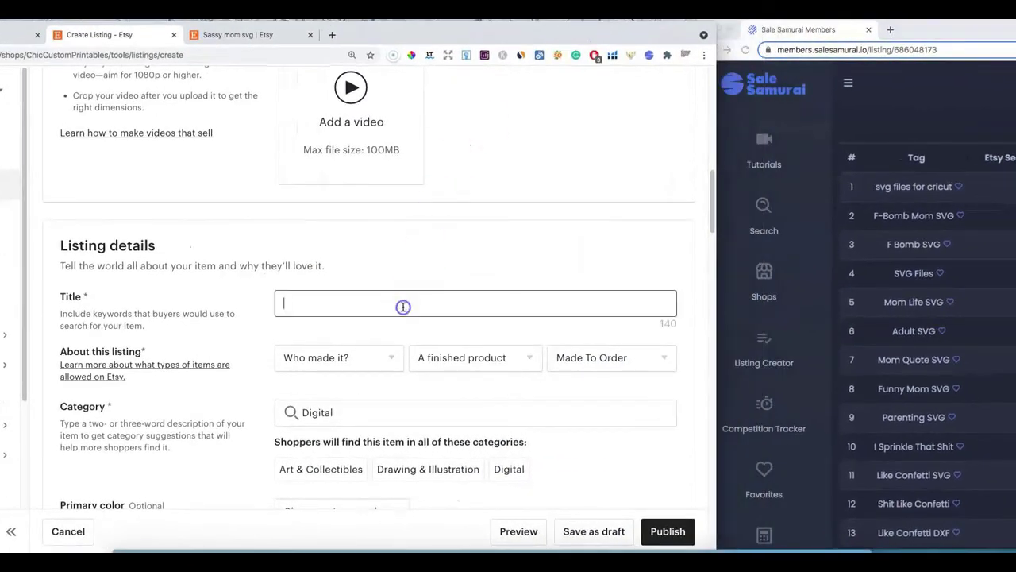
left_click(432, 297)
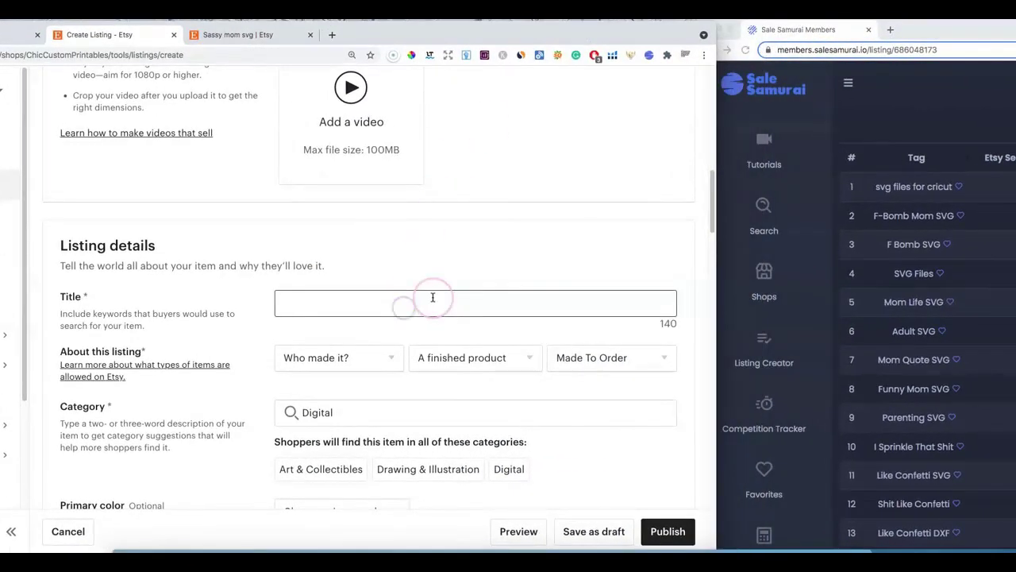
left_click(442, 257)
left_click(435, 283)
left_click(438, 282)
type("have")
key("BackSpace")
key("BackSpace")
key("BackSpace")
type("ha")
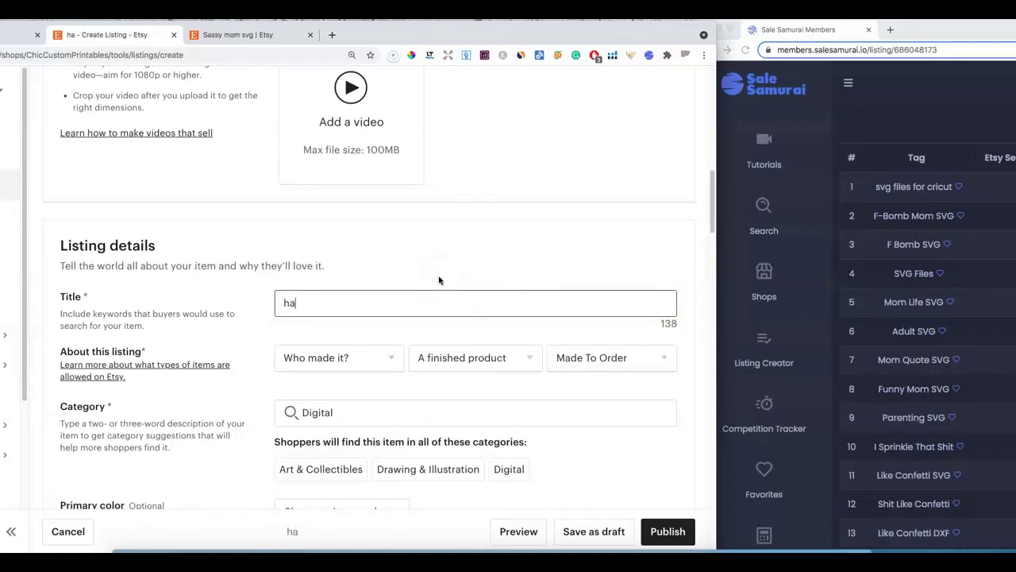
key("BackSpace")
type("have")
key("BackSpace")
key("BackSpace")
key("BackSpace")
key("BackSpace")
key("BackSpace")
type("Have tou")
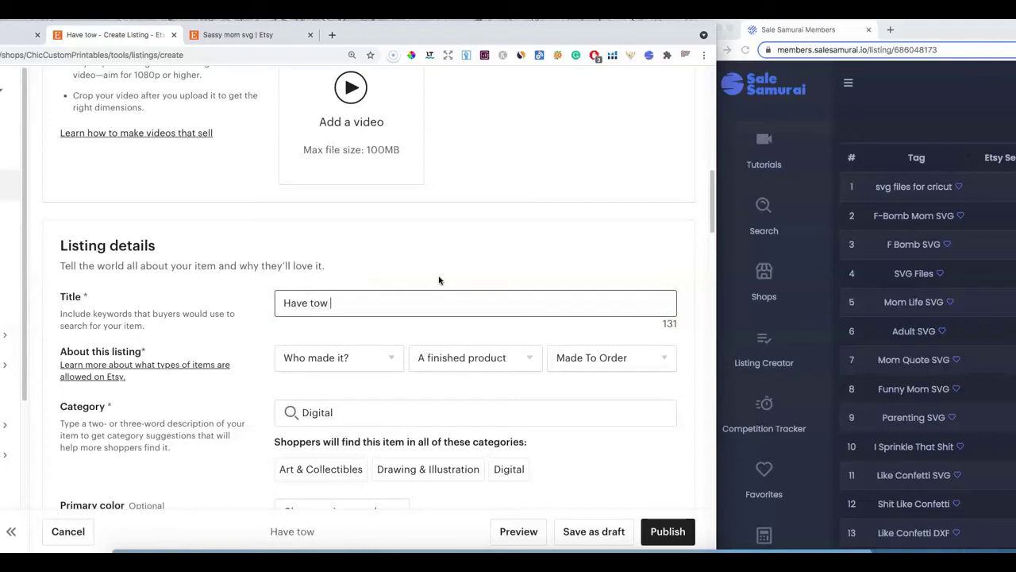
key("BackSpace")
key("BackSpace")
key("BackSpace")
type("Two Titles")
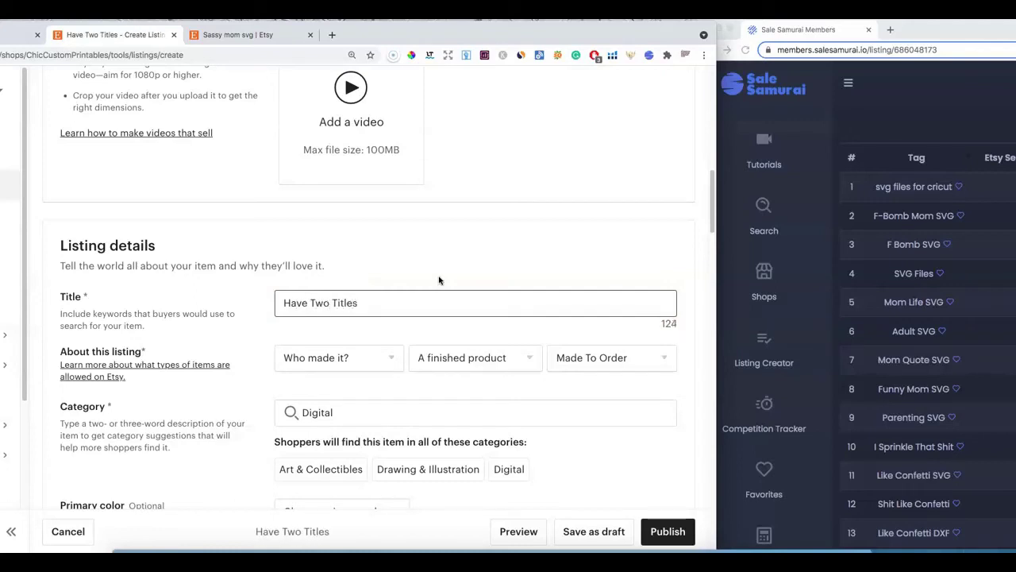
Append "| Rock Them Both |" to the listing title
type(" | rock")
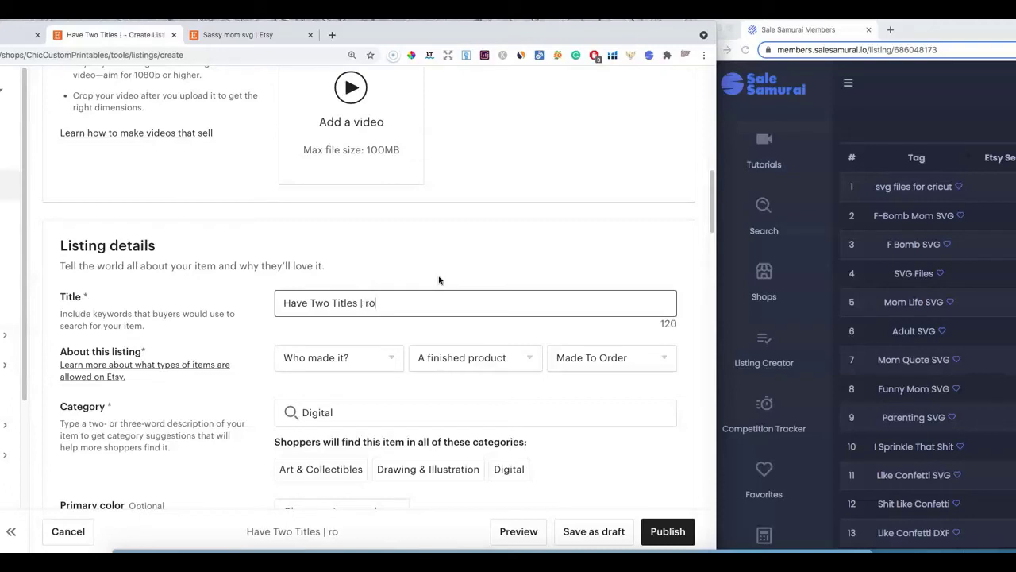
key("BackSpace")
key("BackSpace")
key("BackSpace")
key("BackSpace")
type("Roc")
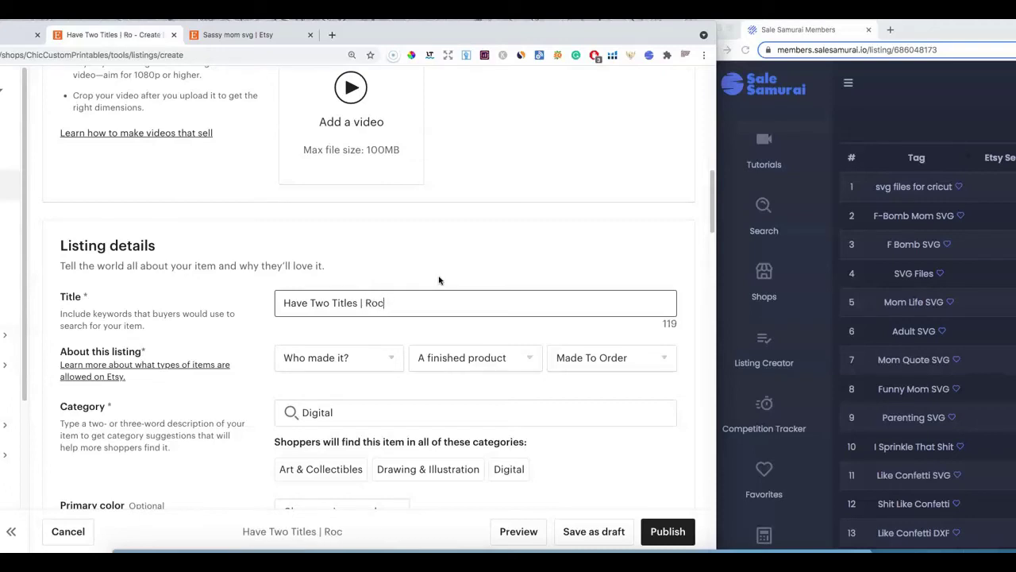
type("k Them B")
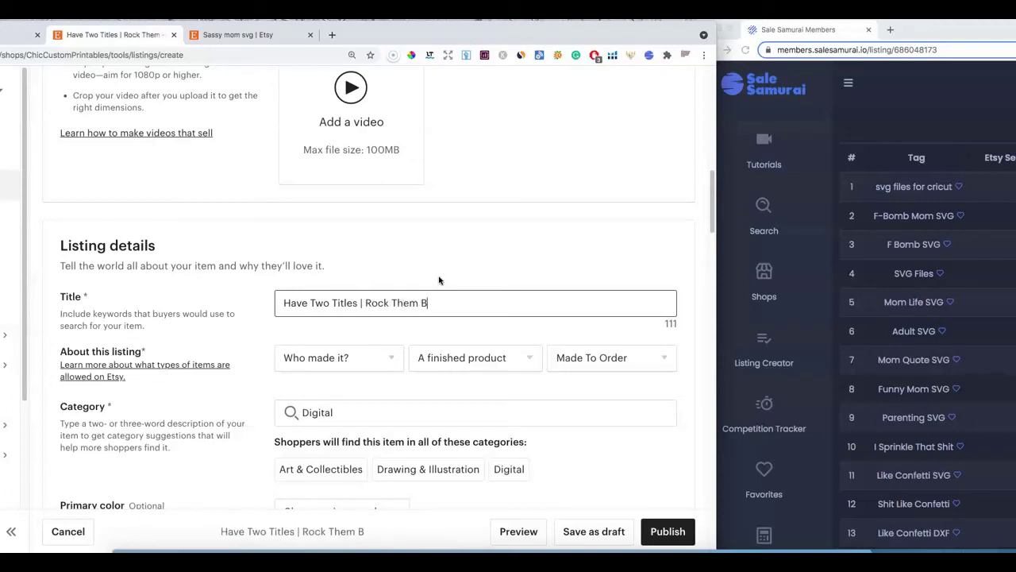
type("oth | ")
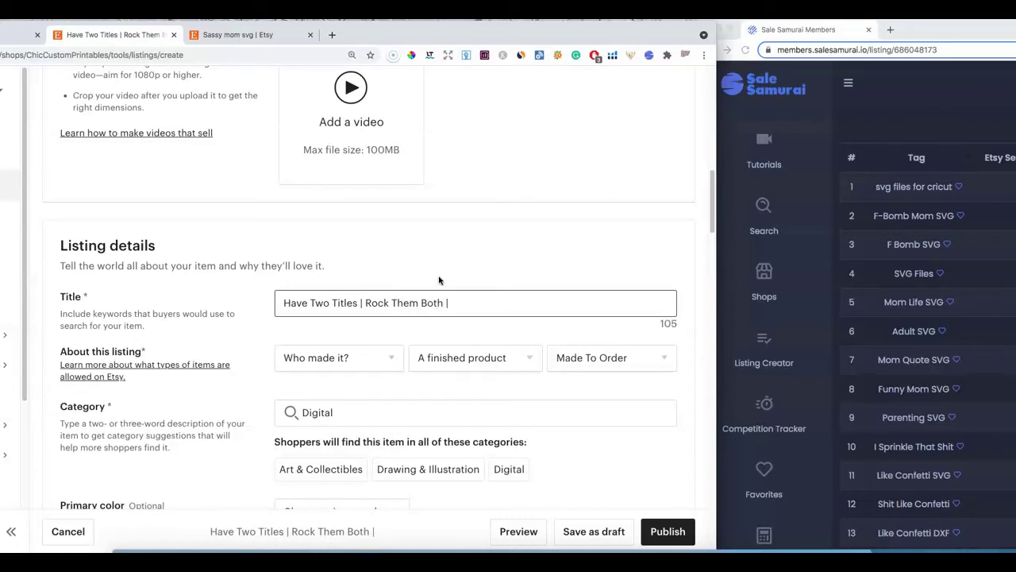
Append "Funny Sarcastic Mom SVG File |" to the listing title
type("Funny Sar")
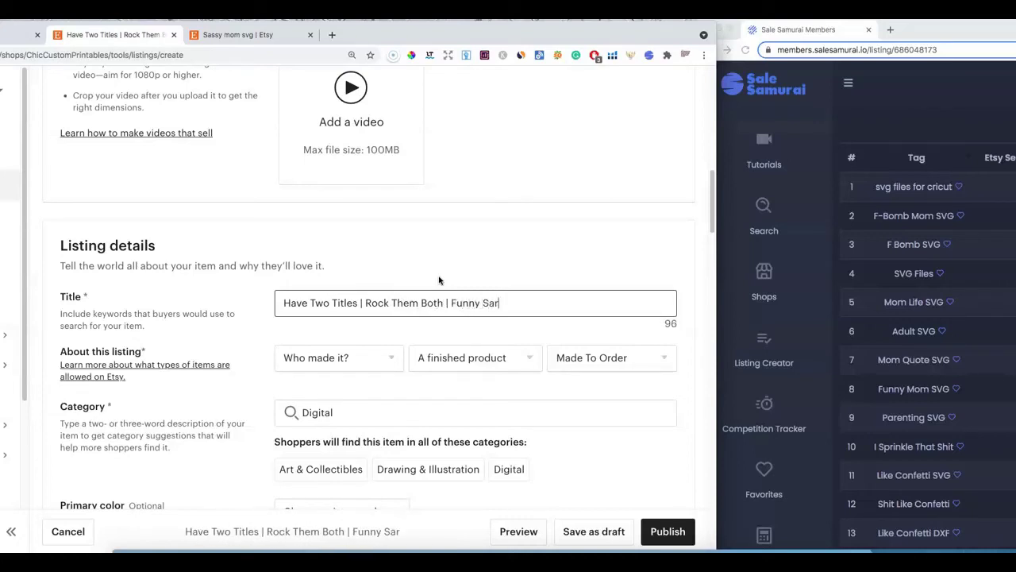
type("castic ")
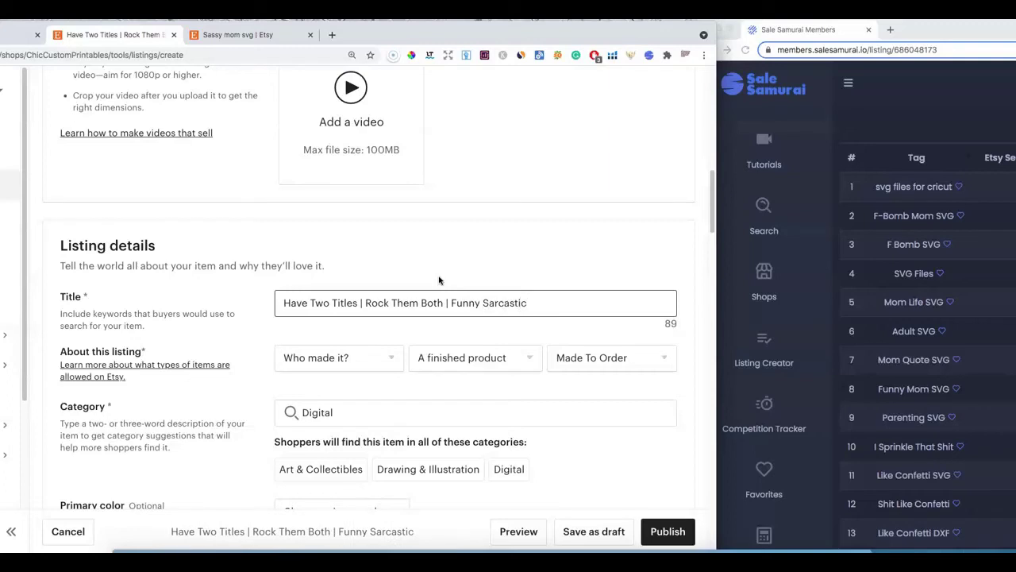
type("Mom DVG")
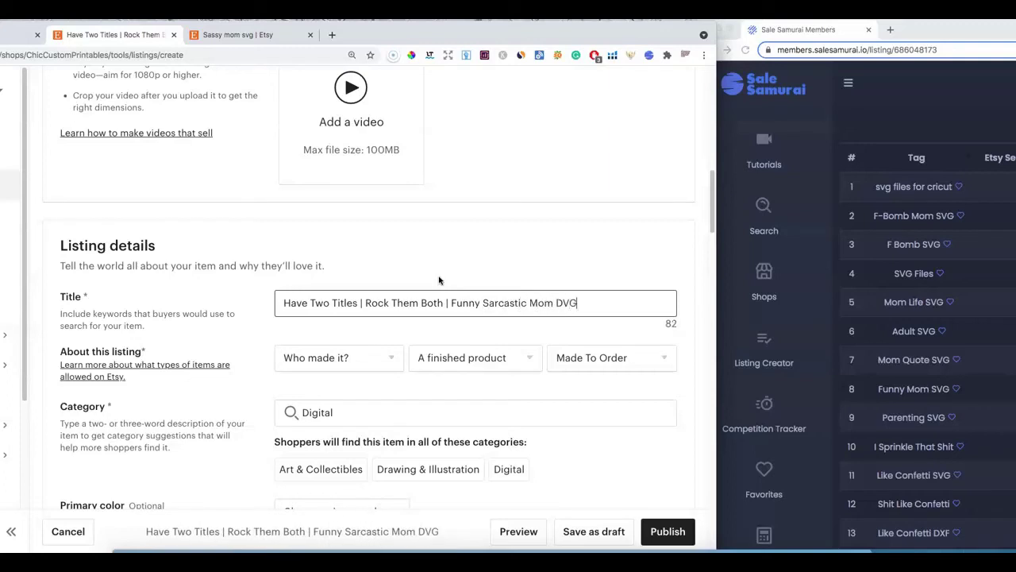
key("BackSpace")
key("BackSpace")
key("BackSpace")
type("SVG File")
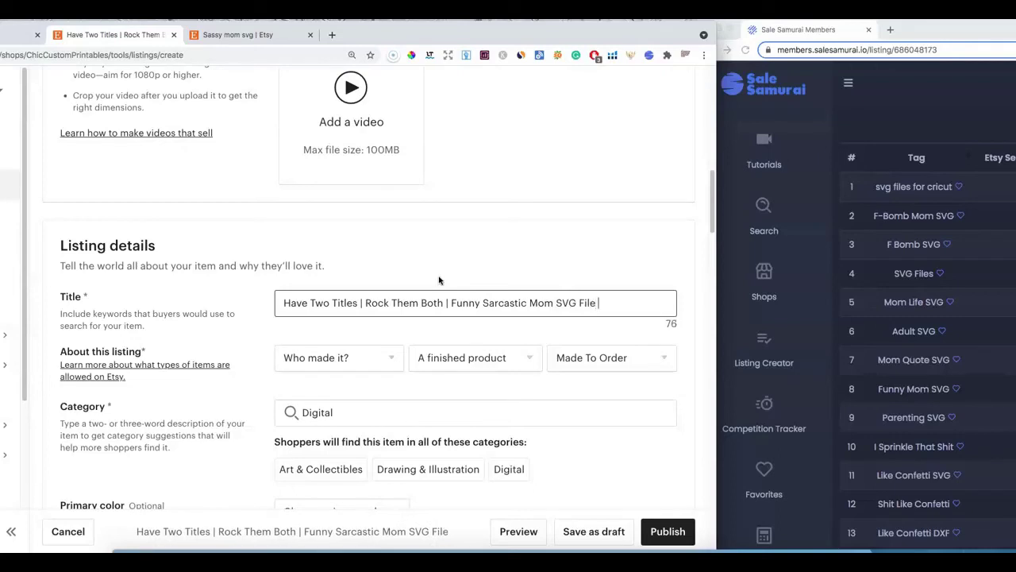
type(" |")
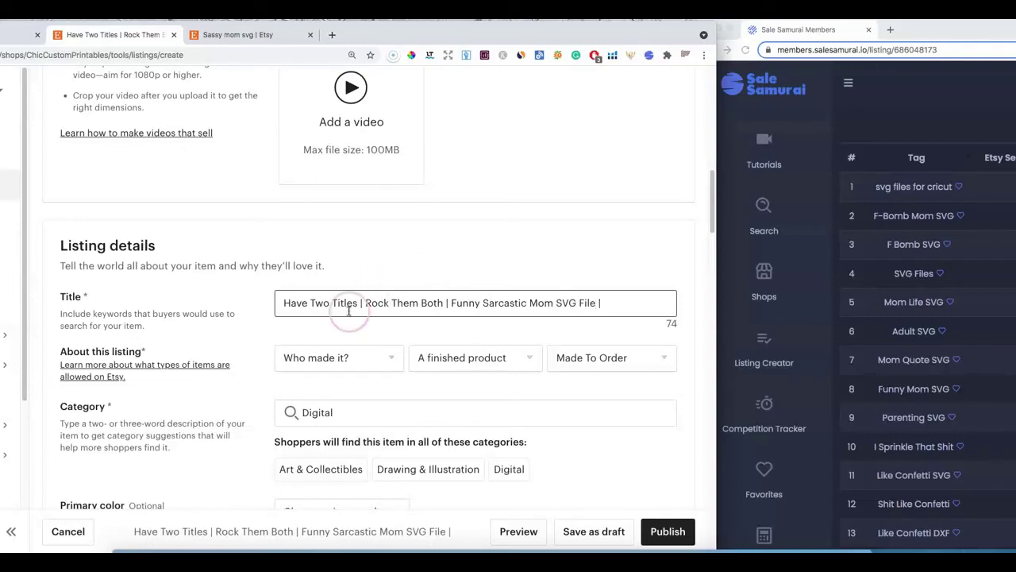
Insert "F Bomb Mom SVG |" at the beginning of the listing title, before "Have Two Titles"
left_click(288, 303)
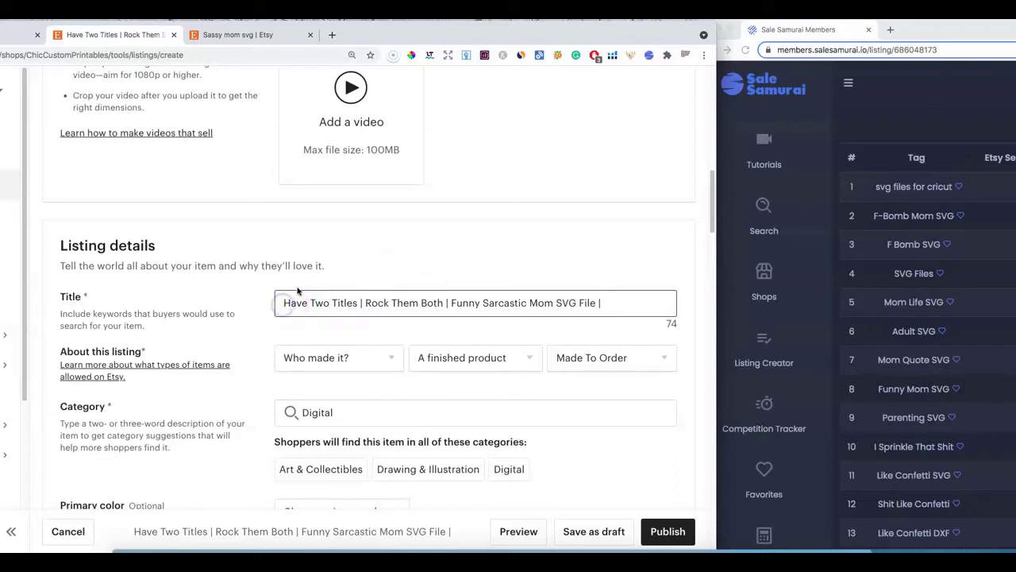
type("F Bomb ")
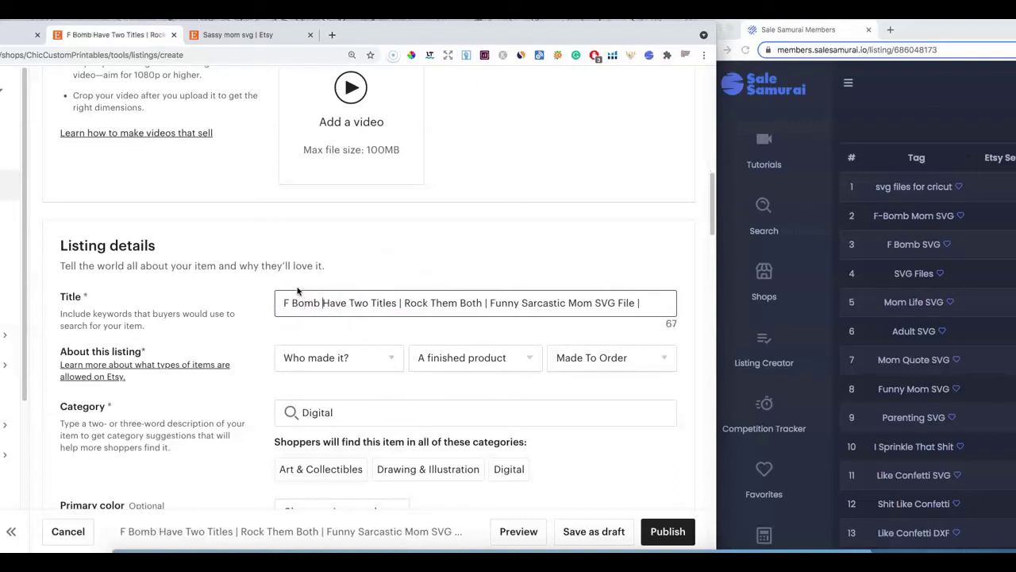
type("\\")
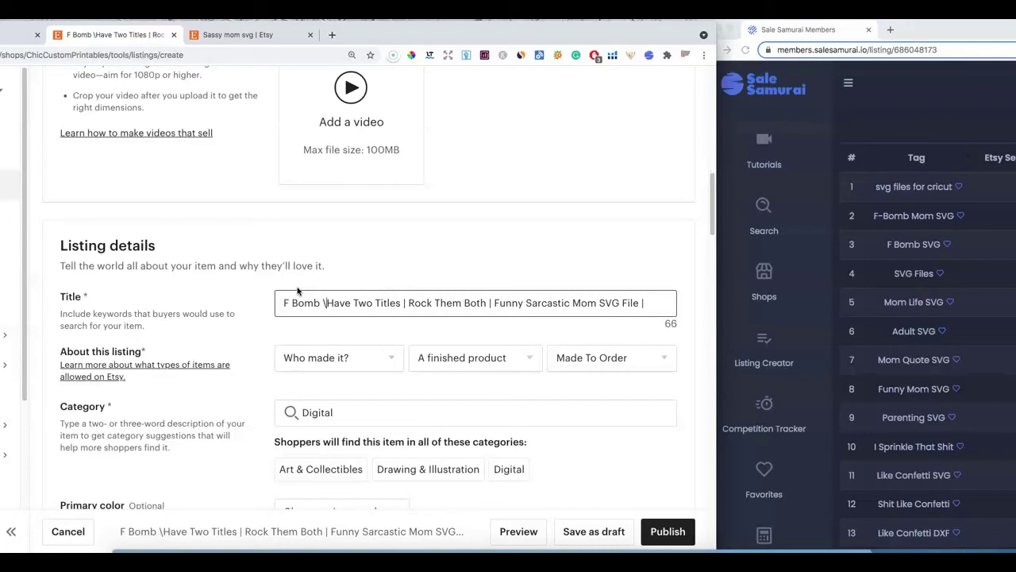
key("BackSpace")
type("|")
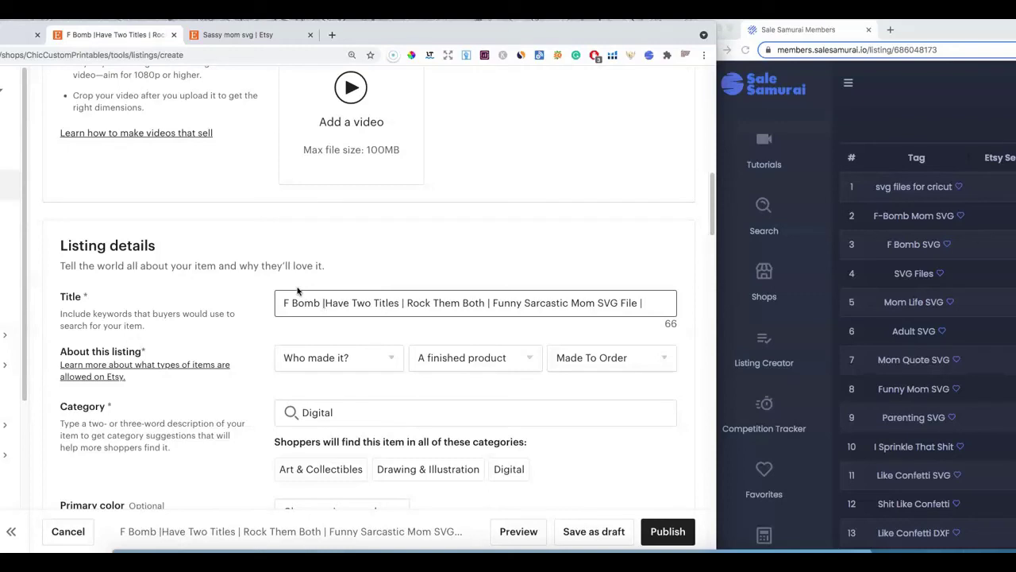
type("Mom SVG ")
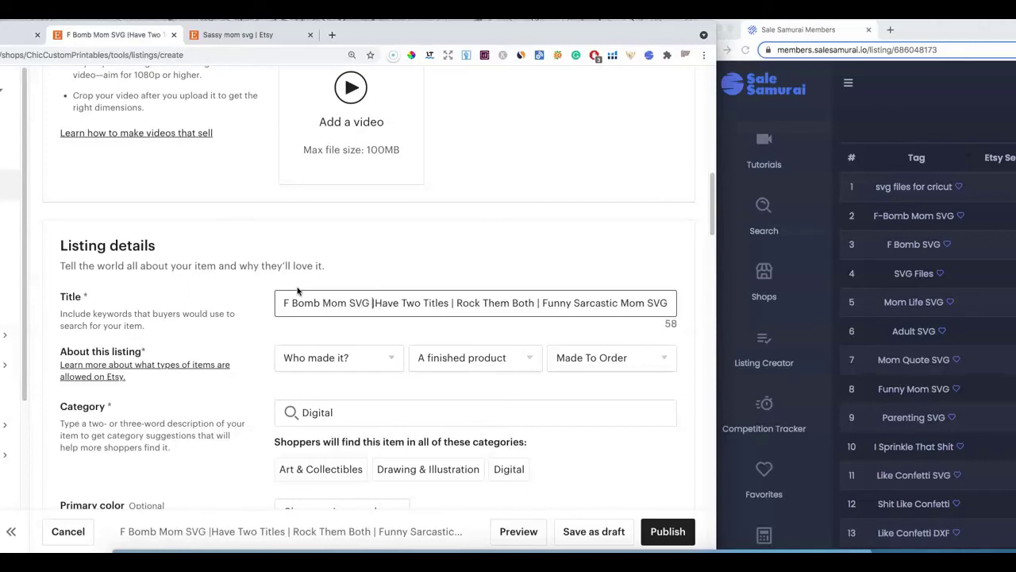
type("|")
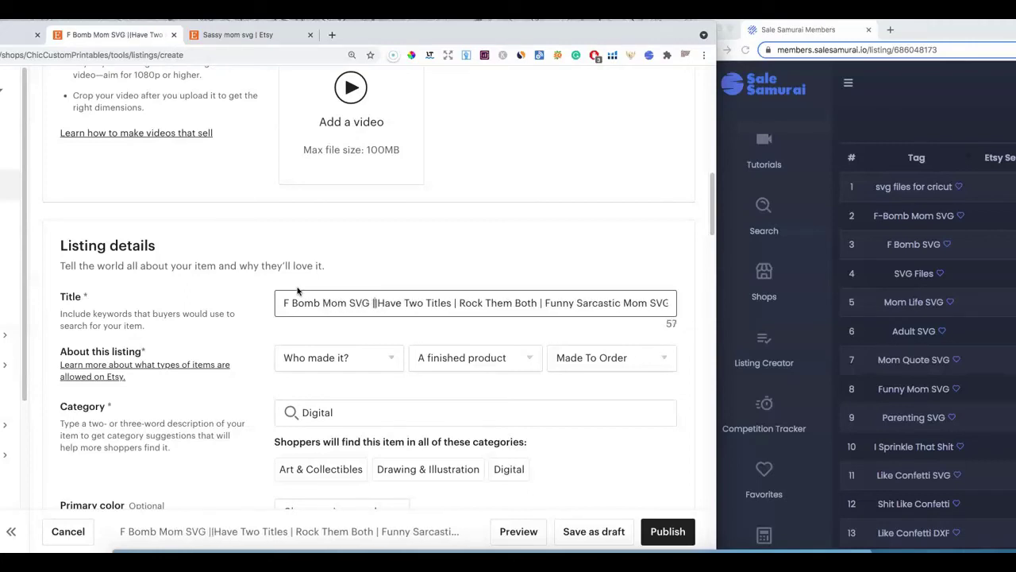
left_click(377, 303)
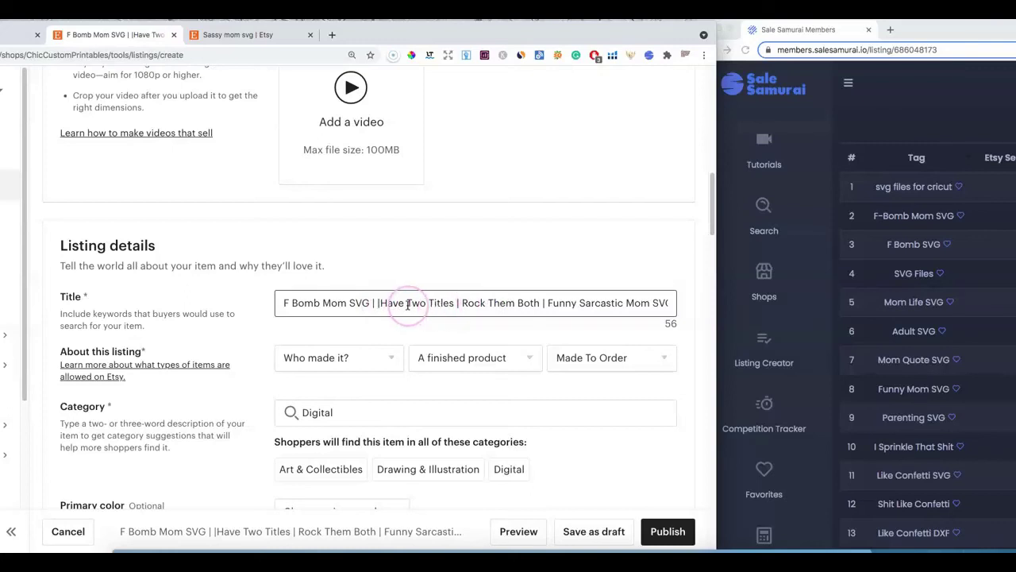
key("BackSpace")
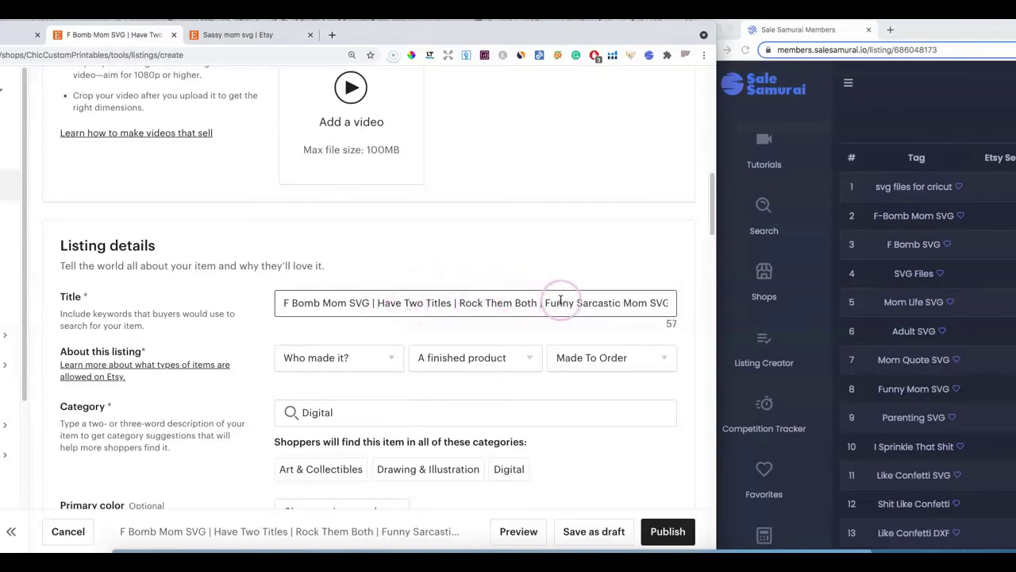
Insert "Adult SVG |" into the listing title, directly before "Have Two Titles"
left_click(376, 303)
type("Aul")
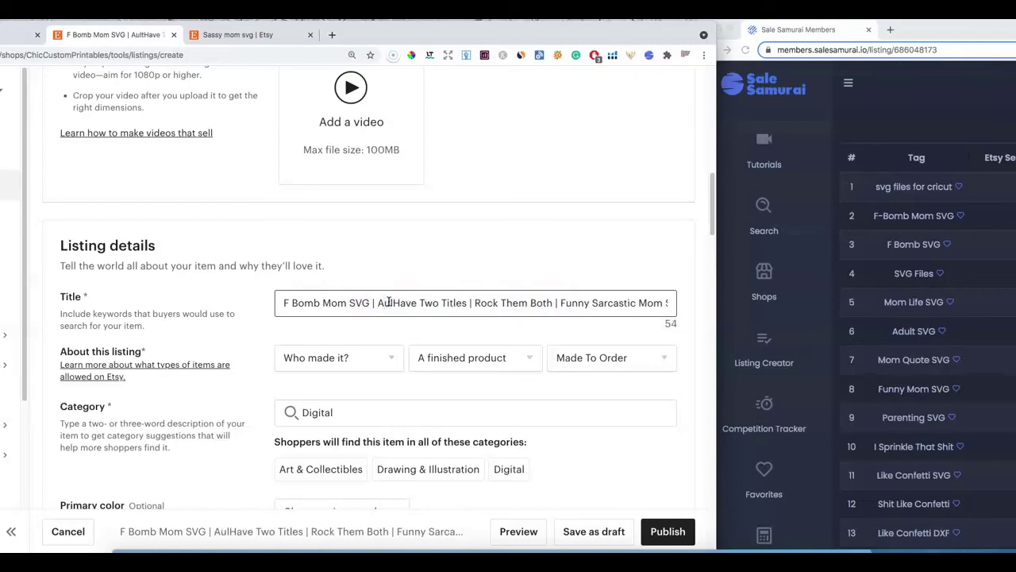
key("BackSpace")
type("dult ")
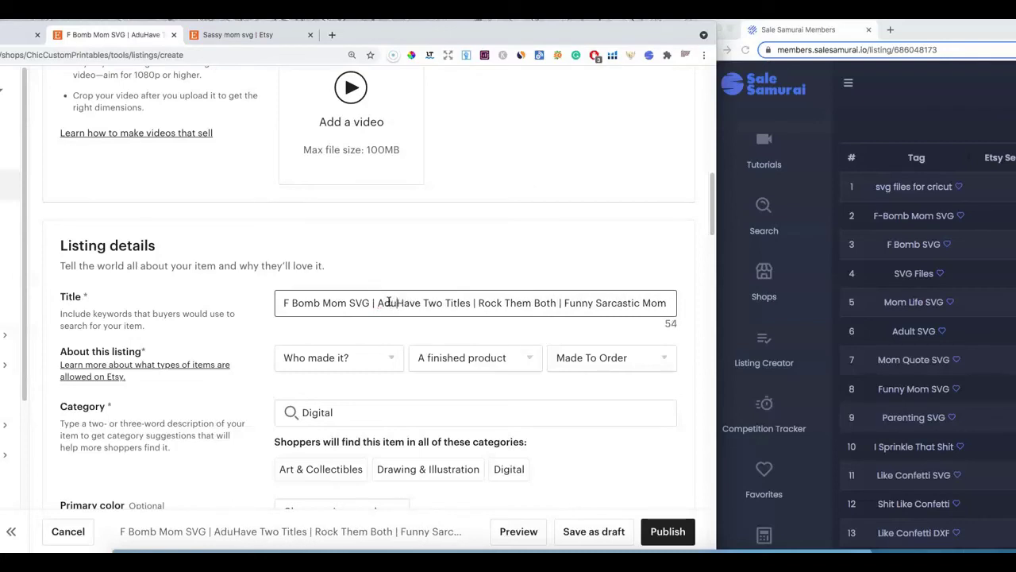
type("SVG")
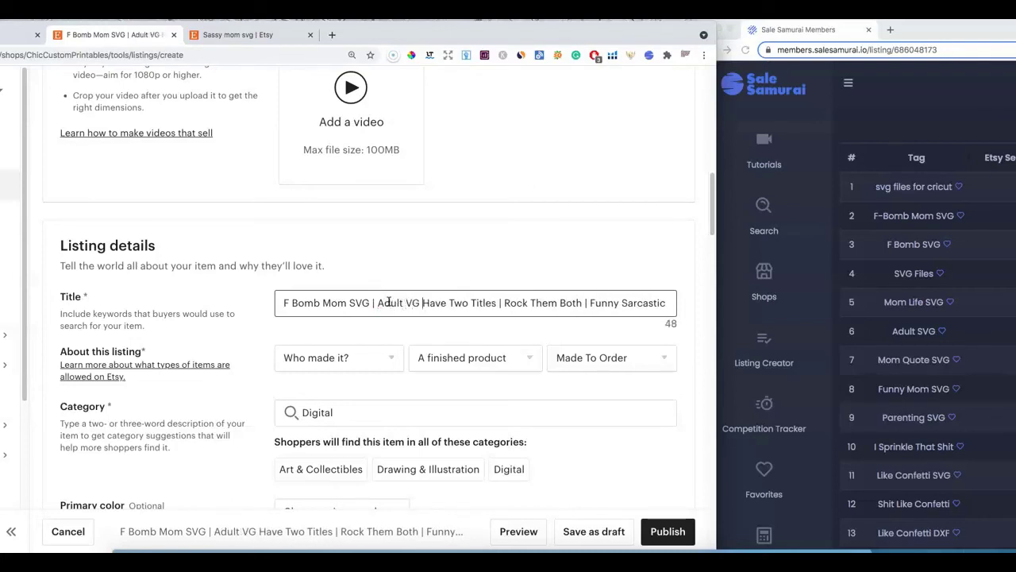
key("BackSpace")
key("BackSpace")
key("BackSpace")
key("BackSpace")
key("BackSpace")
type("SVG")
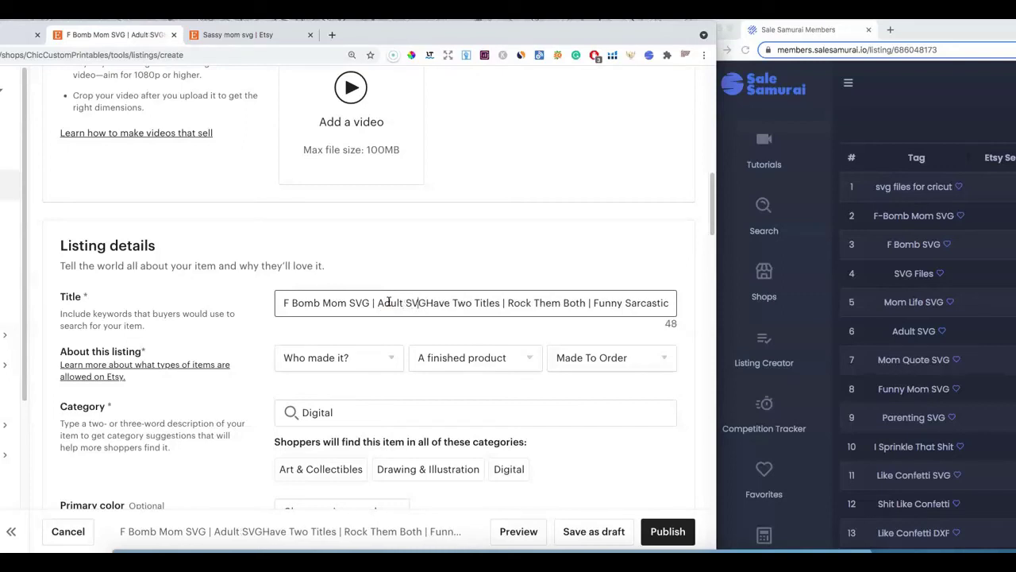
key("Right")
key("Right")
key("Right")
type("|")
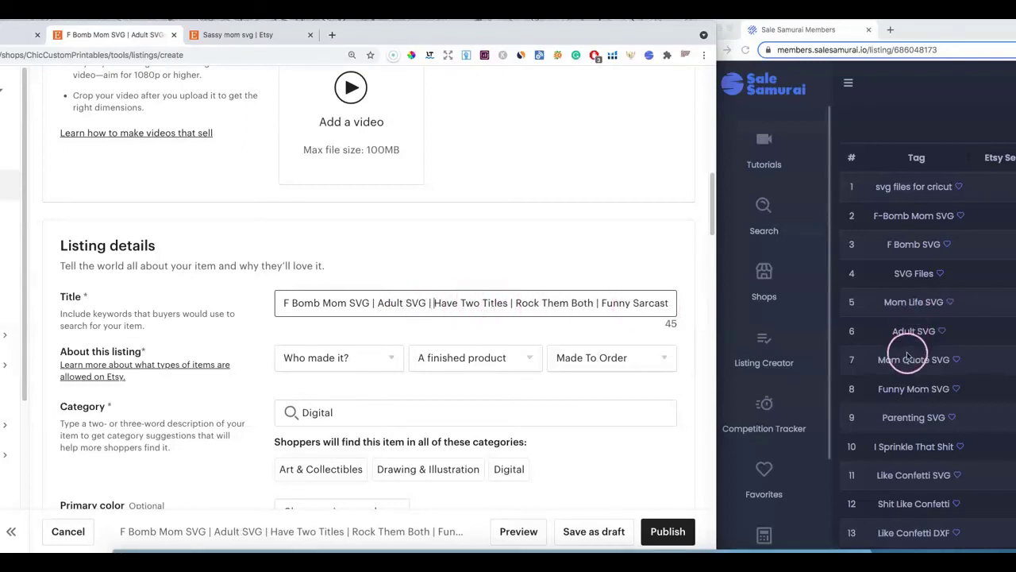
Append "Funny Mom SVG" to the end of the listing title
left_click(582, 309)
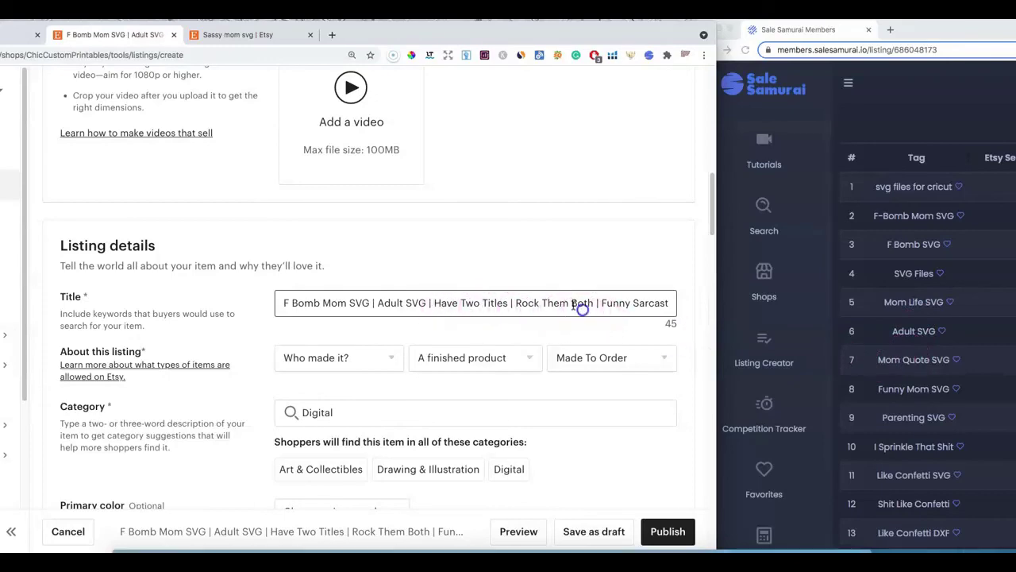
scroll(569, 303, "down", 20)
scroll(559, 278, "up", 15)
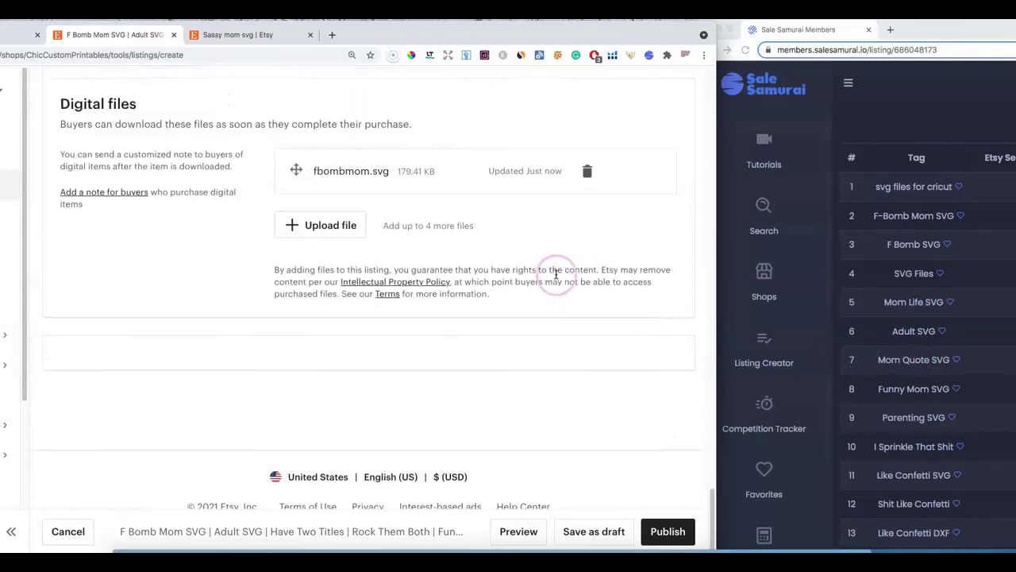
scroll(558, 273, "down", 5)
scroll(558, 273, "up", 15)
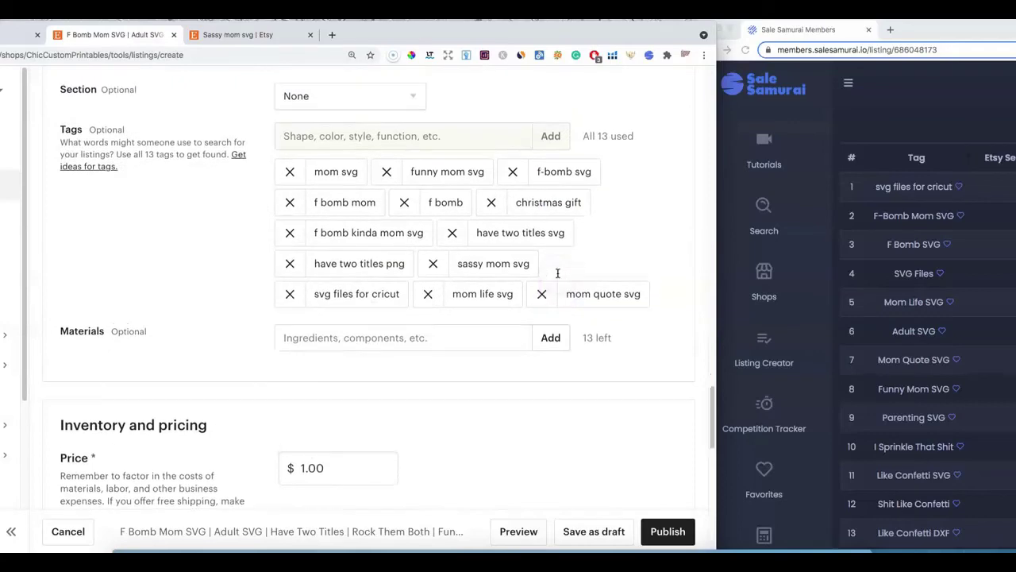
scroll(557, 277, "up", 10)
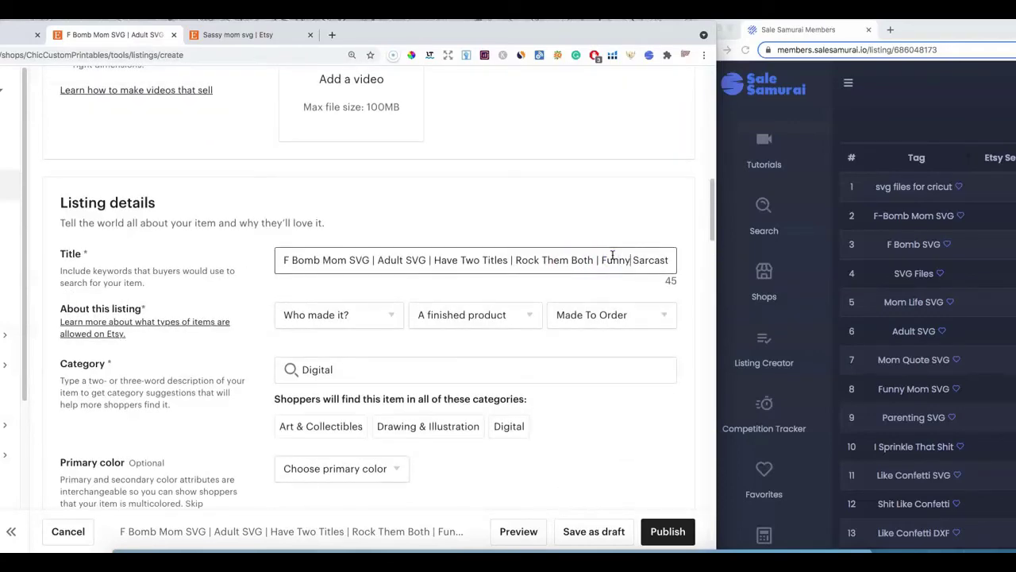
key("Right")
key("Right")
key("Right")
key("Right")
key("Right")
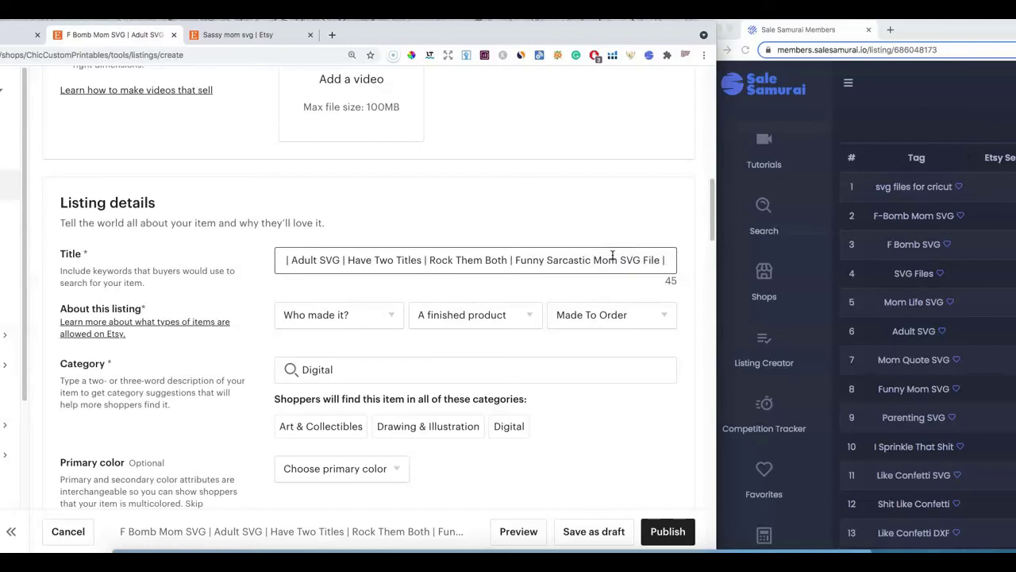
type("fu")
key("BackSpace")
key("BackSpace")
type("Funny ")
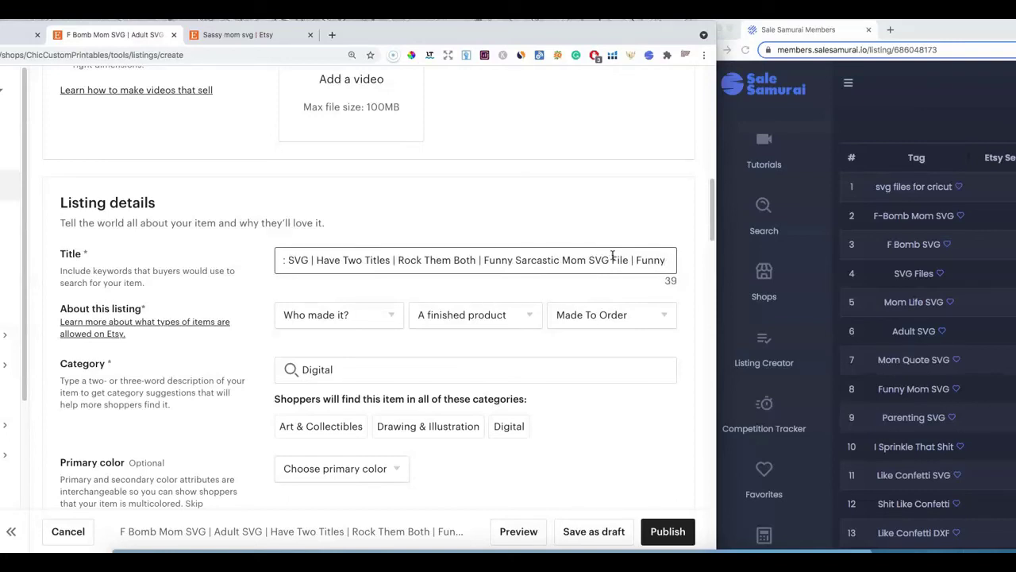
type("Mom SVG")
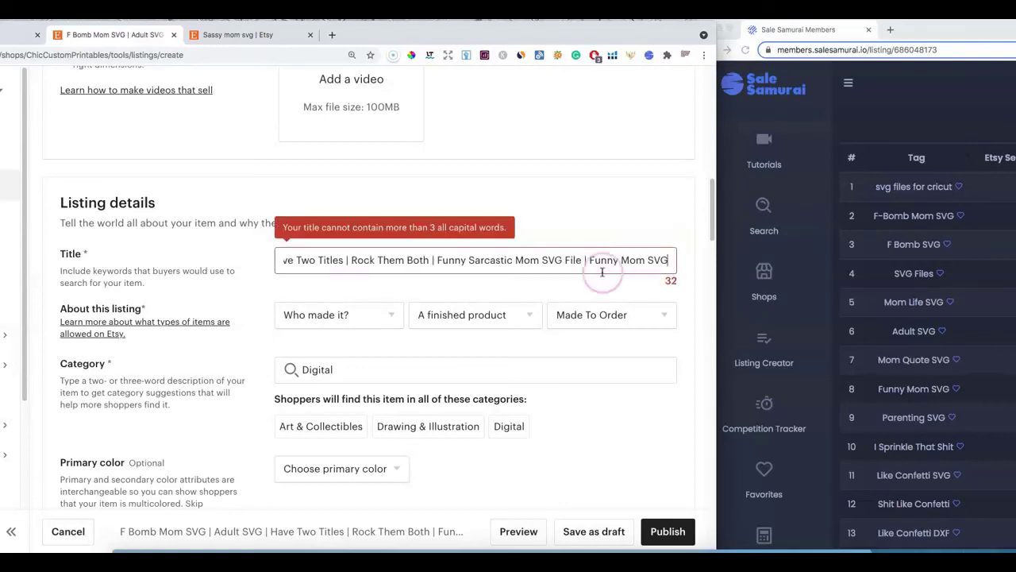
Change the last "SVG" in the listing title to lowercase "svg" and add a "|" separator after it
left_click(660, 256)
key("BackSpace")
key("BackSpace")
key("BackSpace")
type("svg")
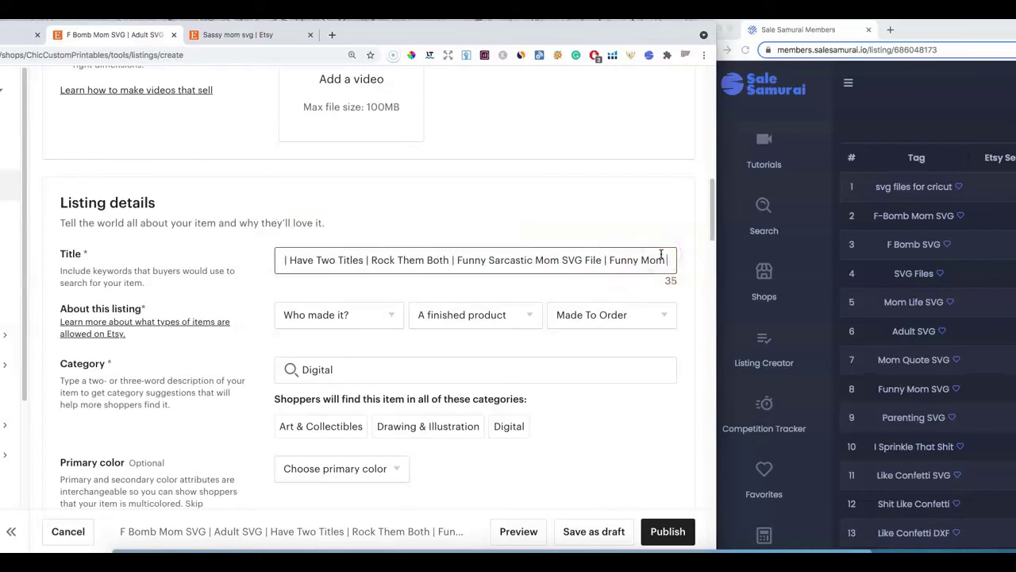
type(" |")
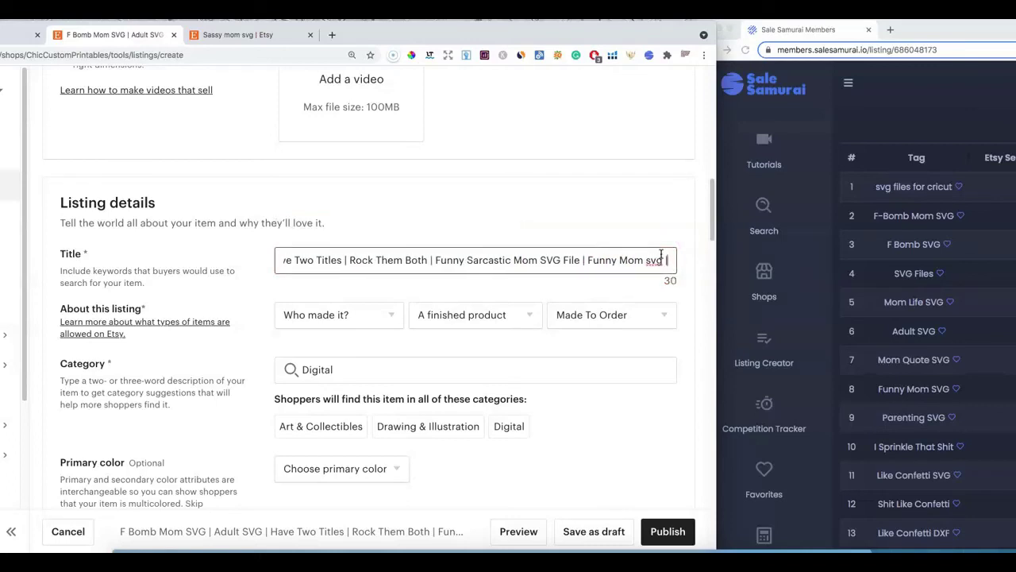
key("BackSpace")
key("BackSpace")
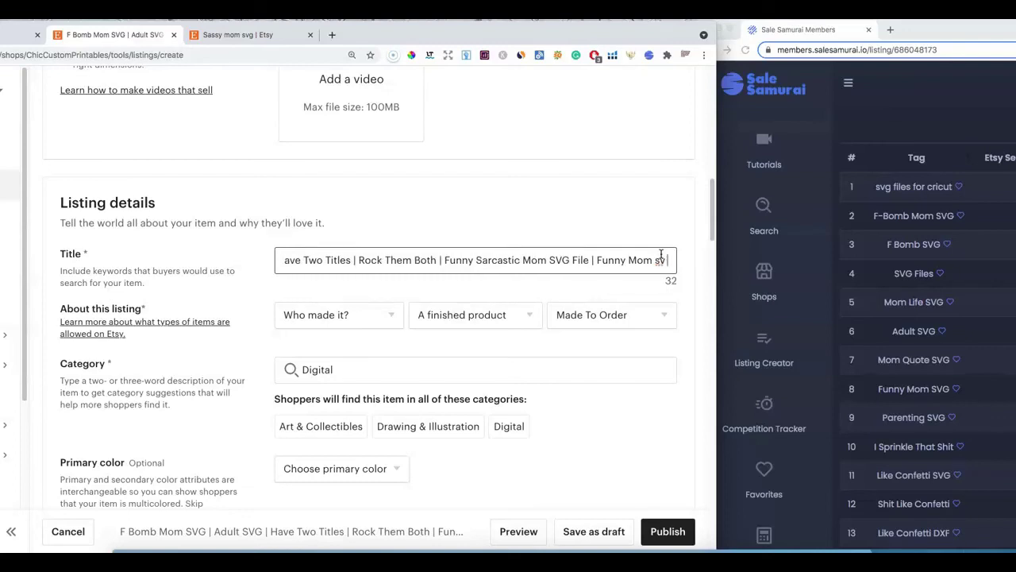
type("| ")
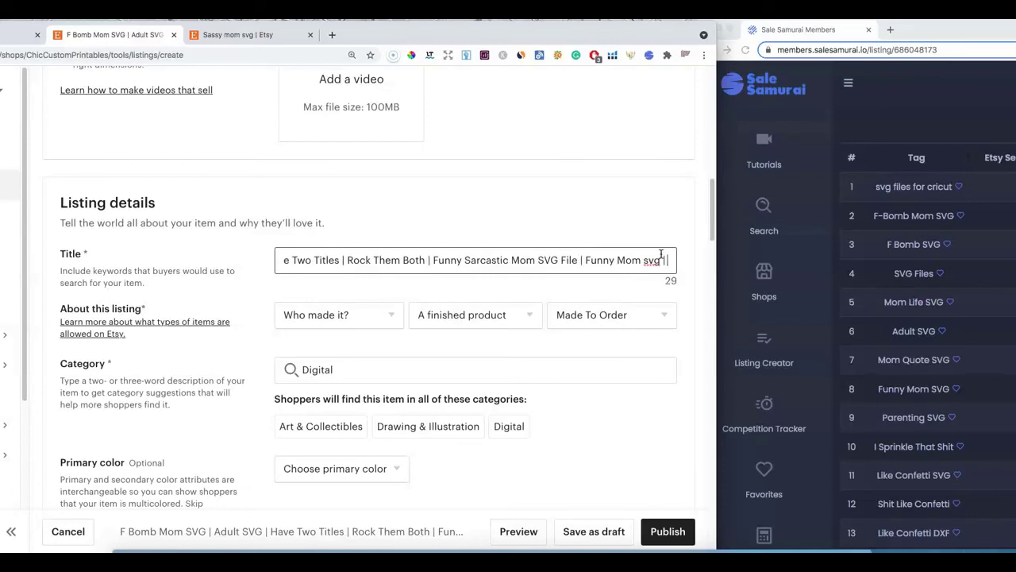
Append "svg files for Cricut | Bday" to the end of the listing title
type("svg")
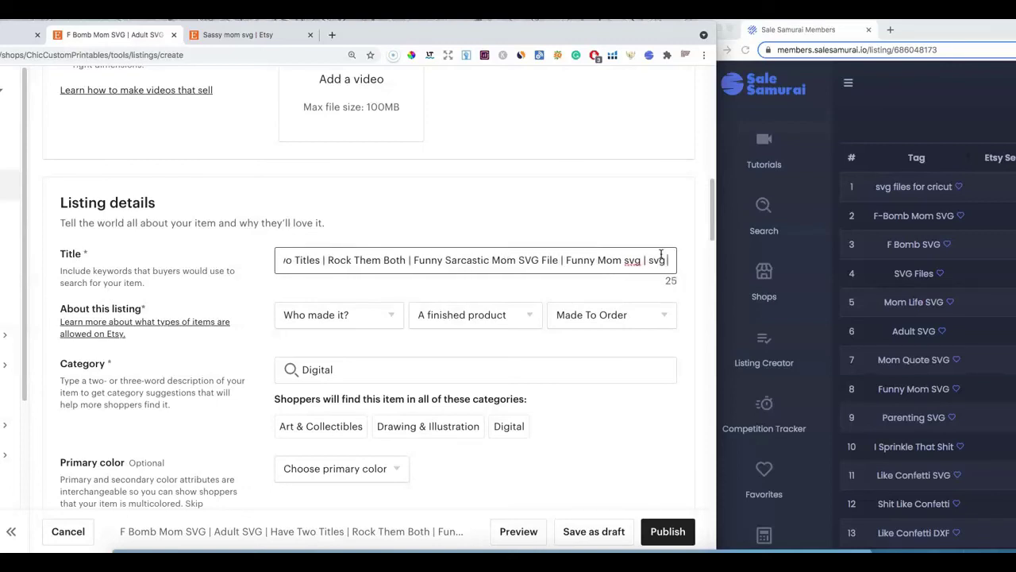
type(" files for Cric")
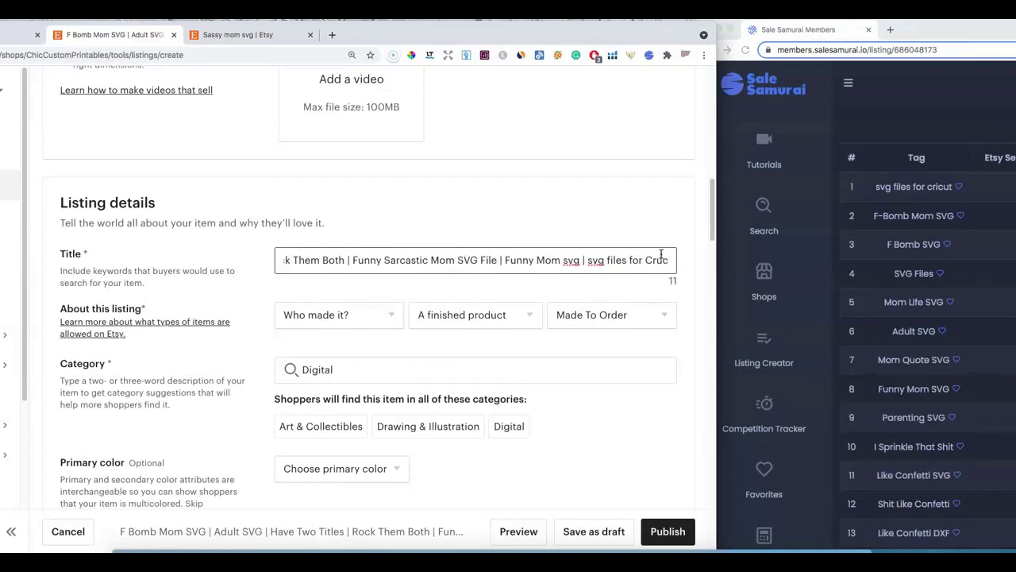
type("ut")
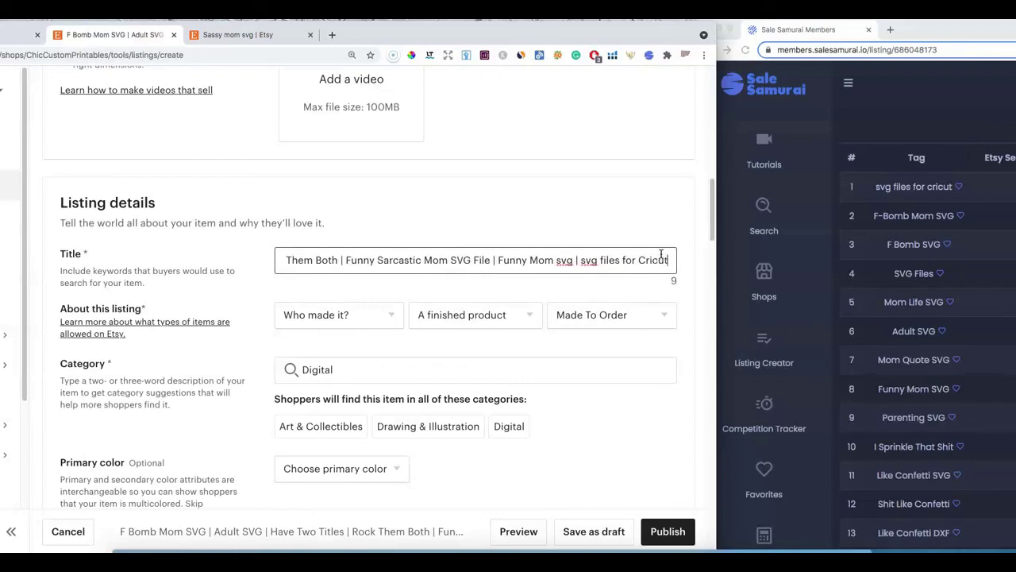
type(" |")
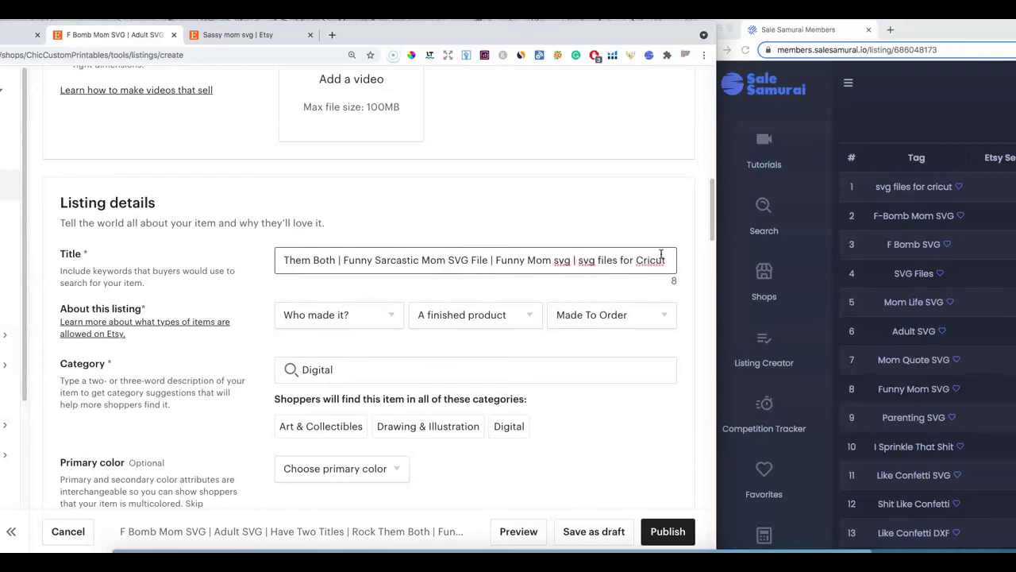
type(" B")
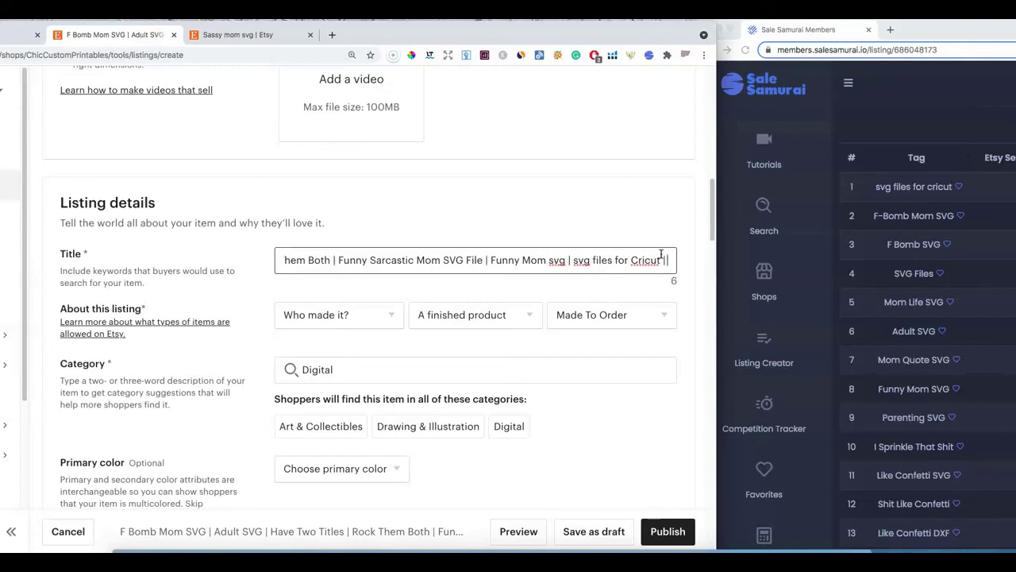
type("day")
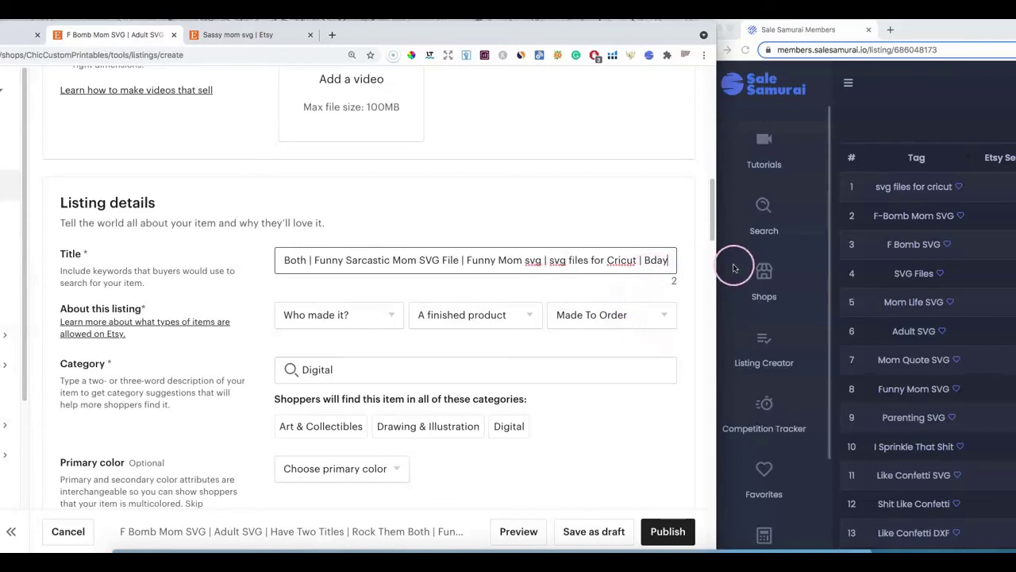
Check the tags, pricing and full title of the listing form and try to publish the listing
left_click_drag(714, 227, 710, 244)
scroll(619, 266, "down", 15)
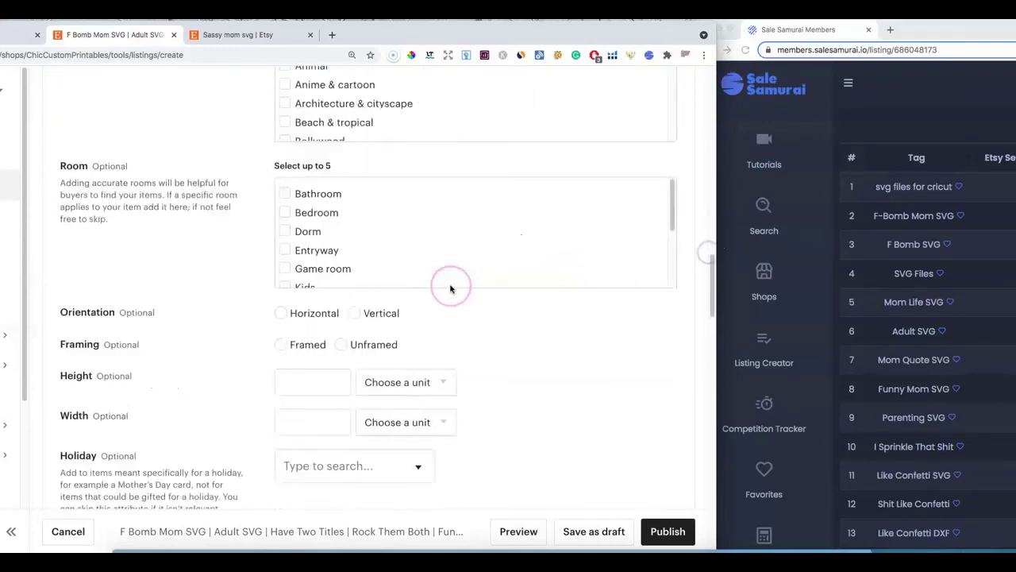
scroll(455, 283, "down", 13)
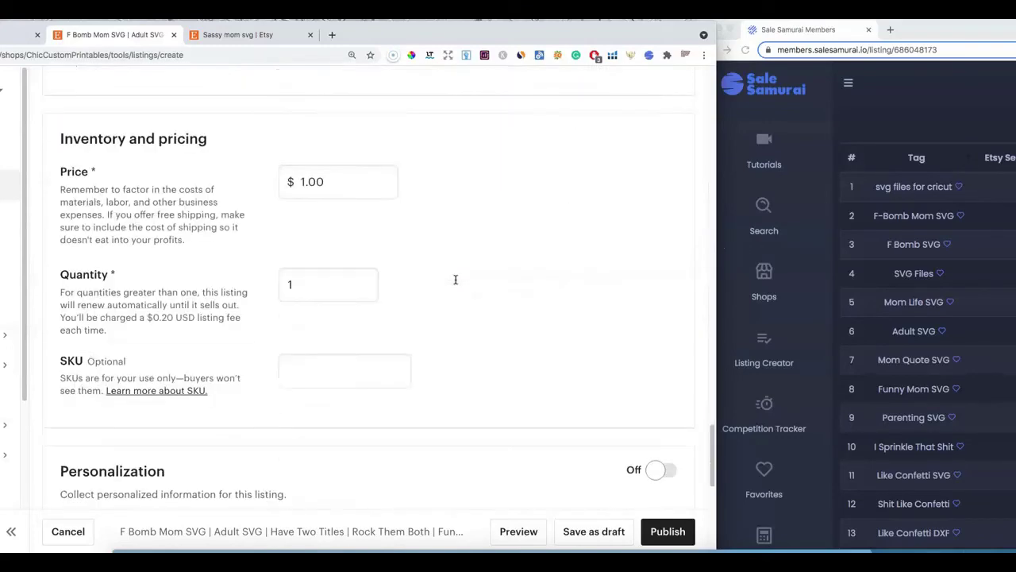
scroll(455, 280, "up", 20)
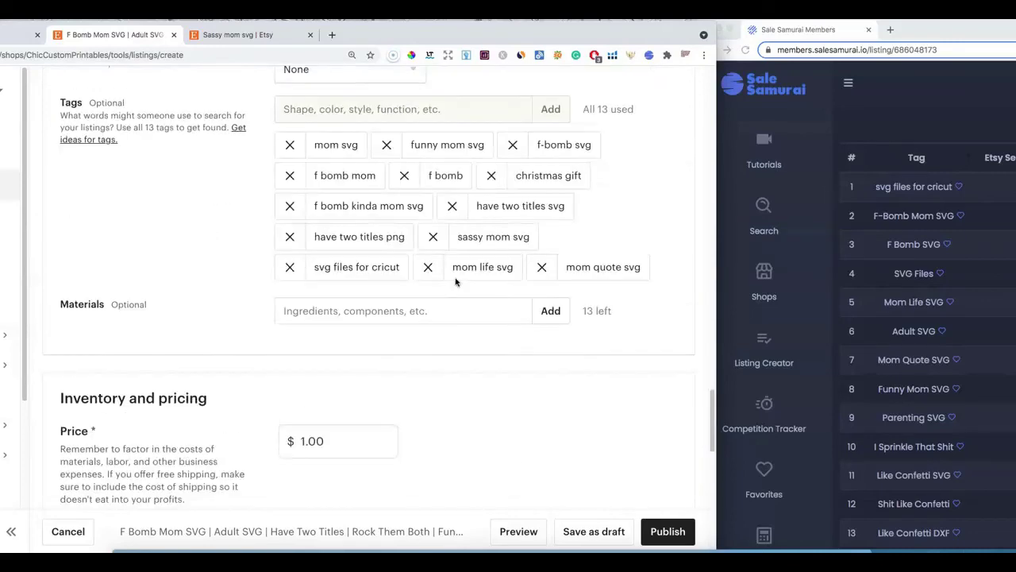
scroll(455, 277, "up", 3)
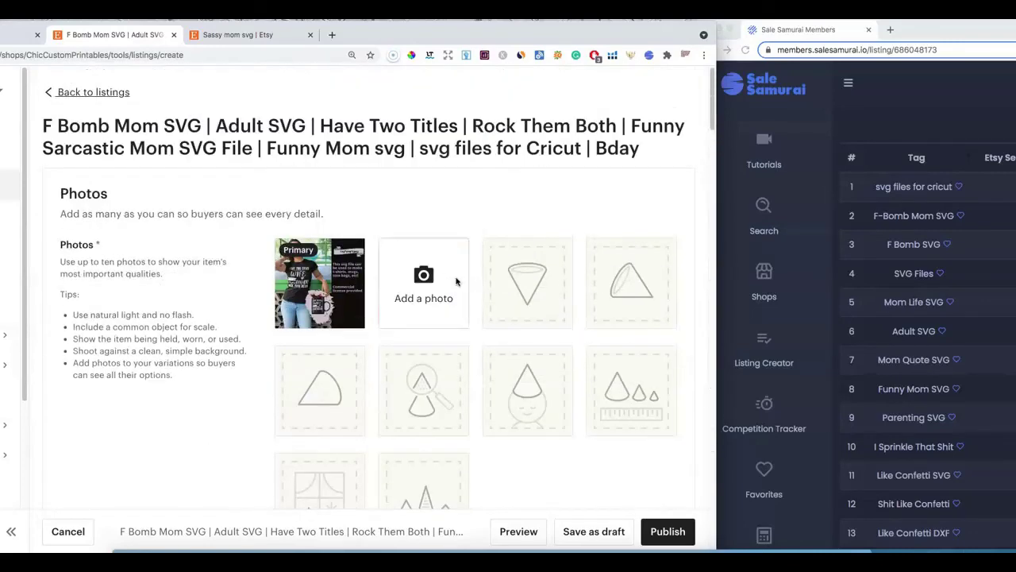
left_click_drag(471, 36, 629, 37)
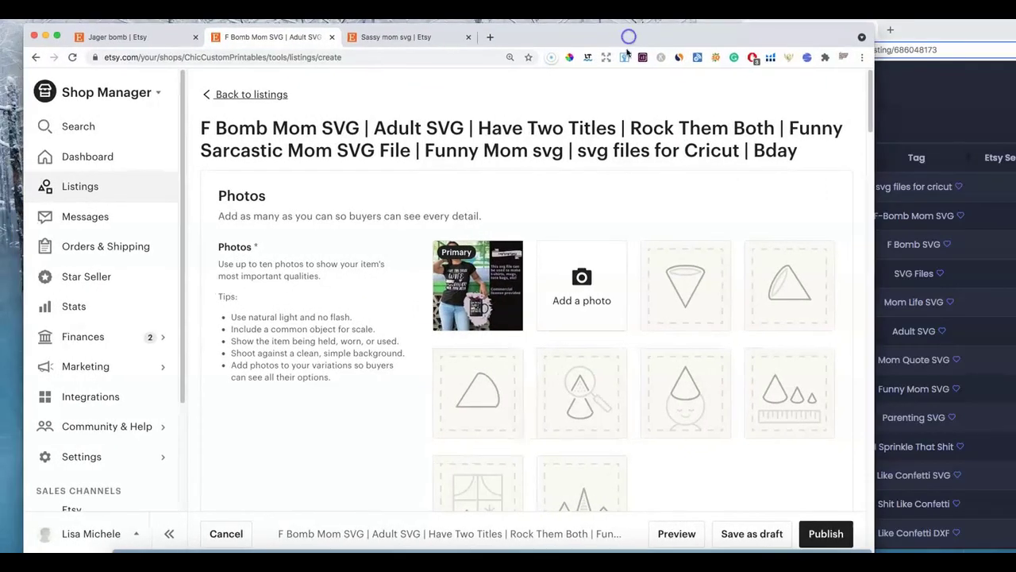
left_click(830, 532)
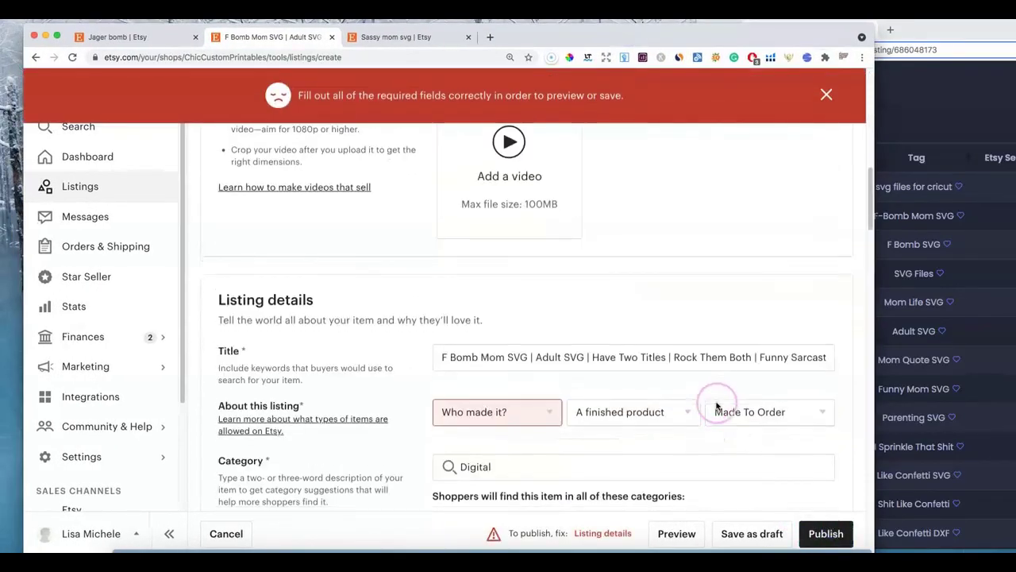
Set the maker of the item to "I did" in the listing details
scroll(683, 350, "down", 4)
scroll(585, 268, "up", 2)
left_click(552, 251)
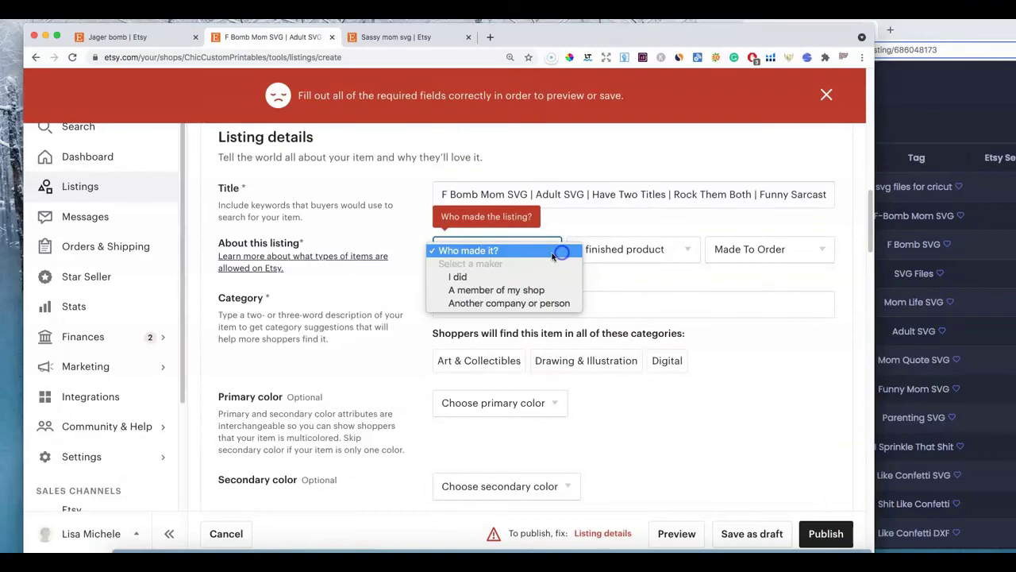
left_click(517, 276)
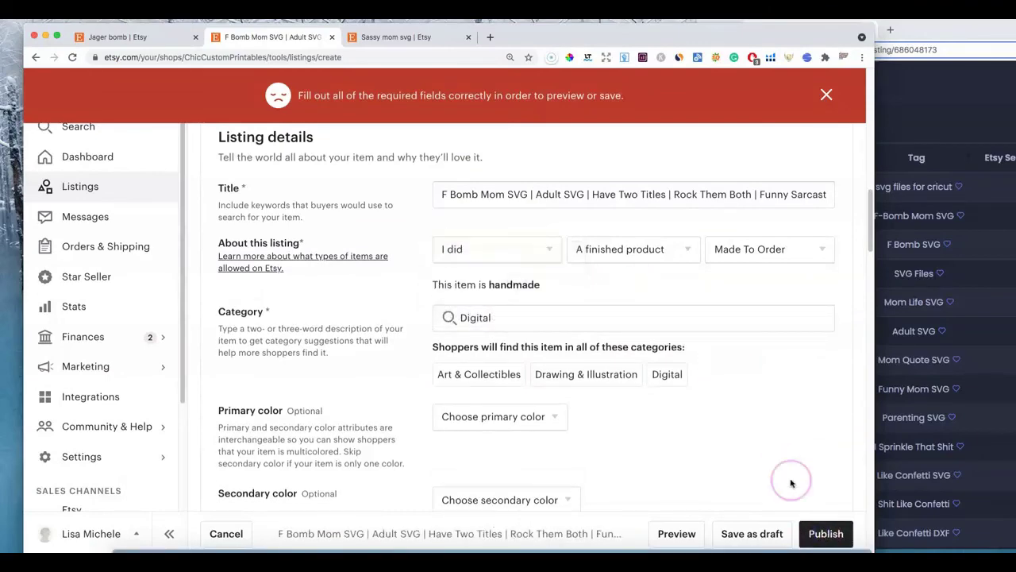
Publish the F Bomb Mom SVG listing and accept the $0.20 listing fee
scroll(642, 343, "down", 2)
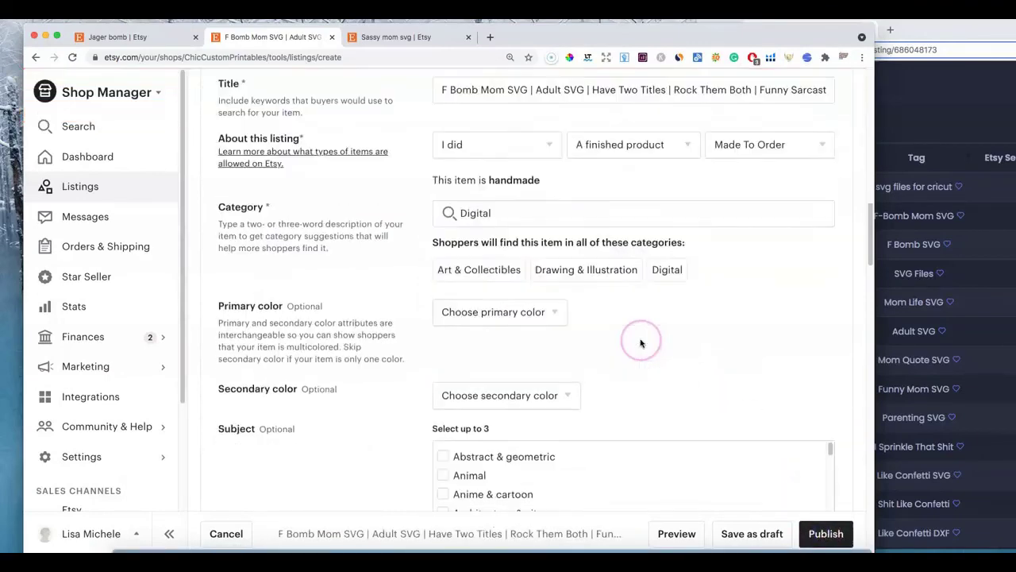
scroll(659, 365, "up", 10)
left_click(818, 533)
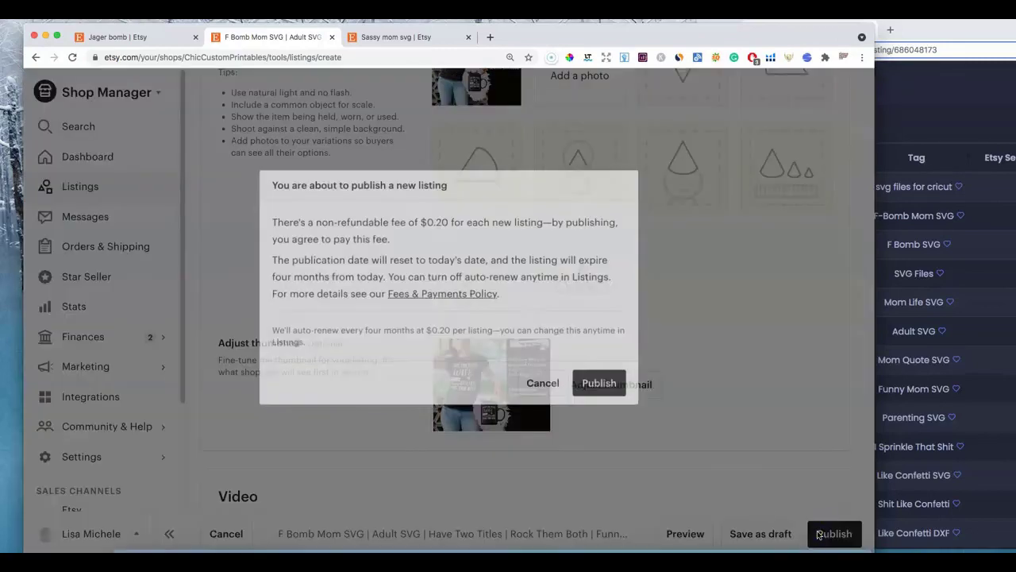
left_click(609, 388)
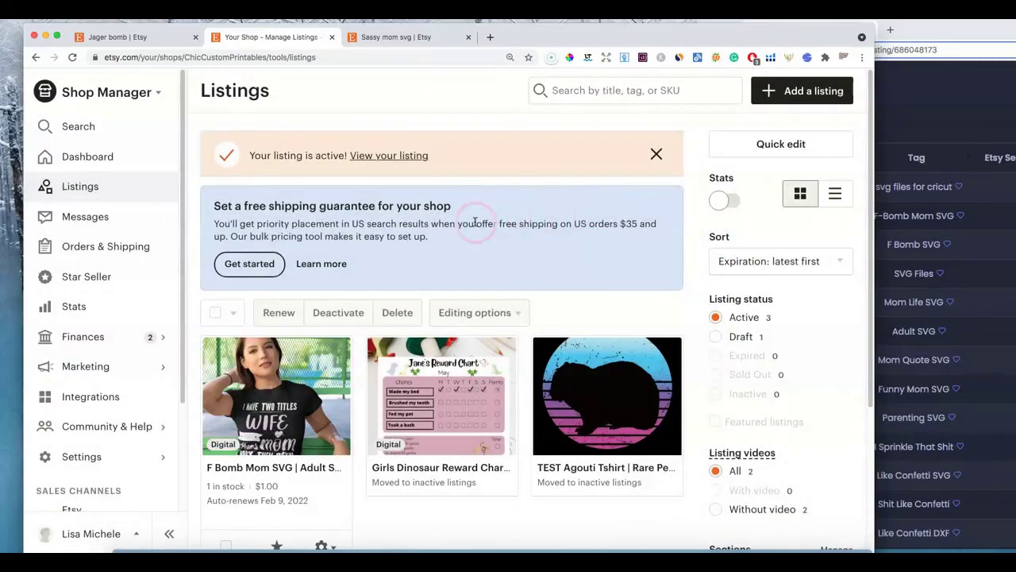
Look over the shop's active listings and return to the "sassy mom svg" Etsy search results
scroll(479, 221, "down", 3)
scroll(186, 152, "up", 3)
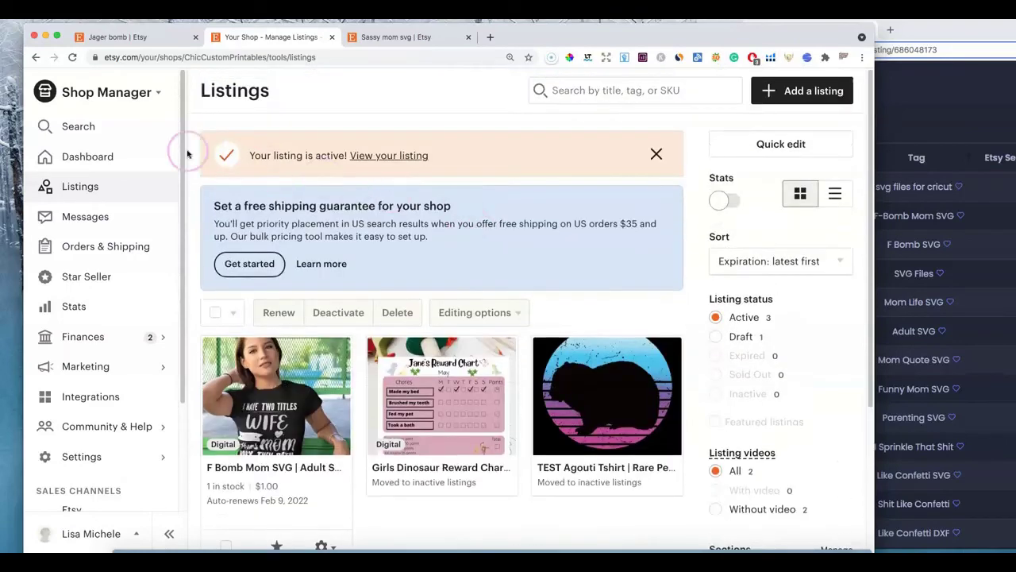
left_click(375, 39)
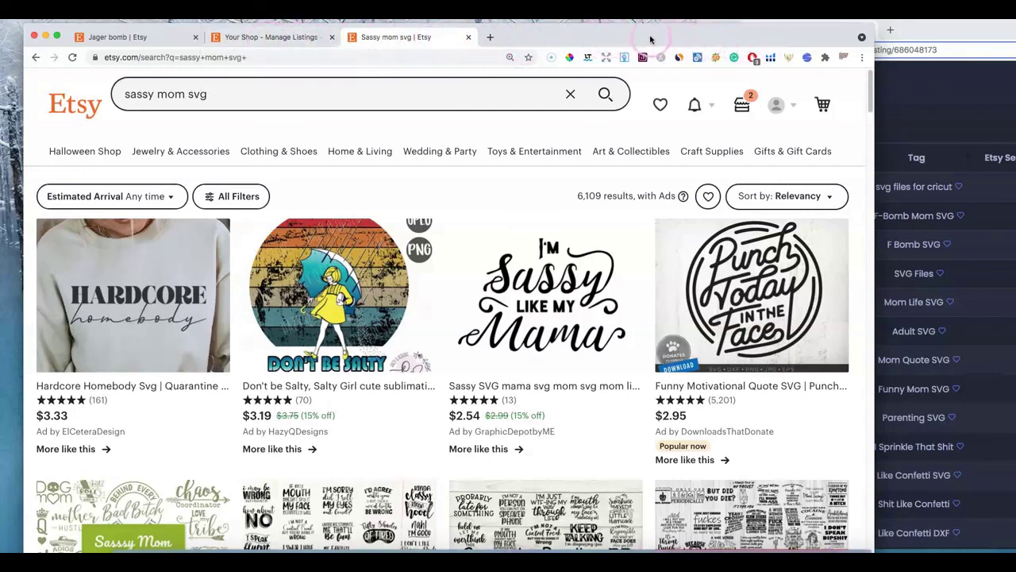
Switch to the Sale Samurai window with the listing's tag table and move it fully into view over the Etsy search results
left_click_drag(639, 37, 613, 36)
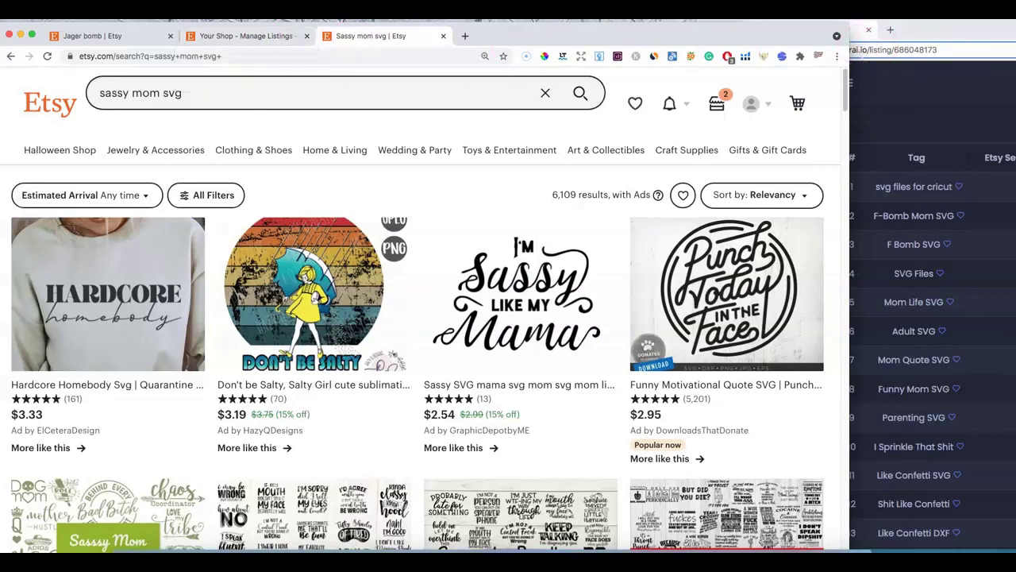
double_click(945, 30)
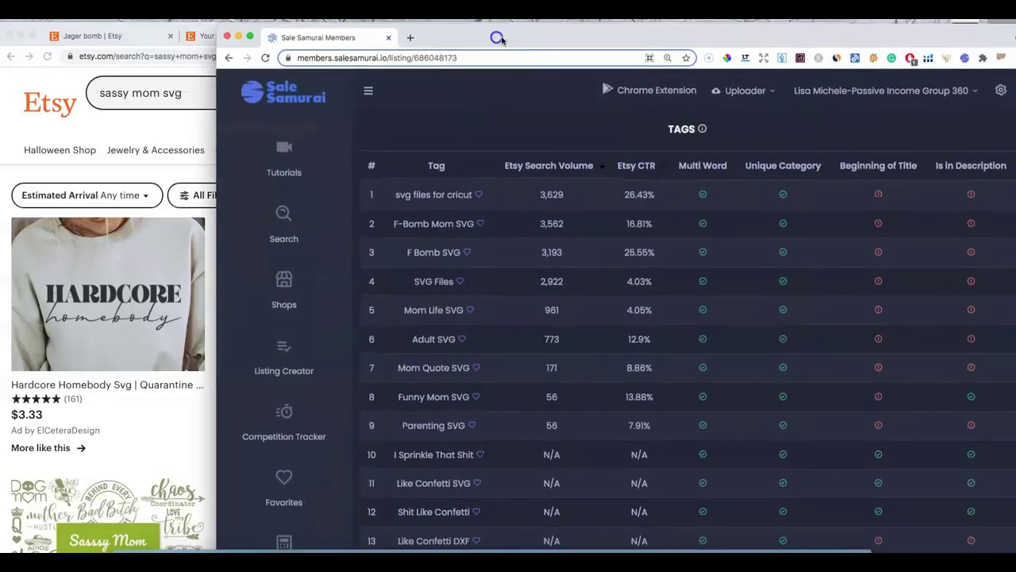
left_click_drag(706, 38, 588, 27)
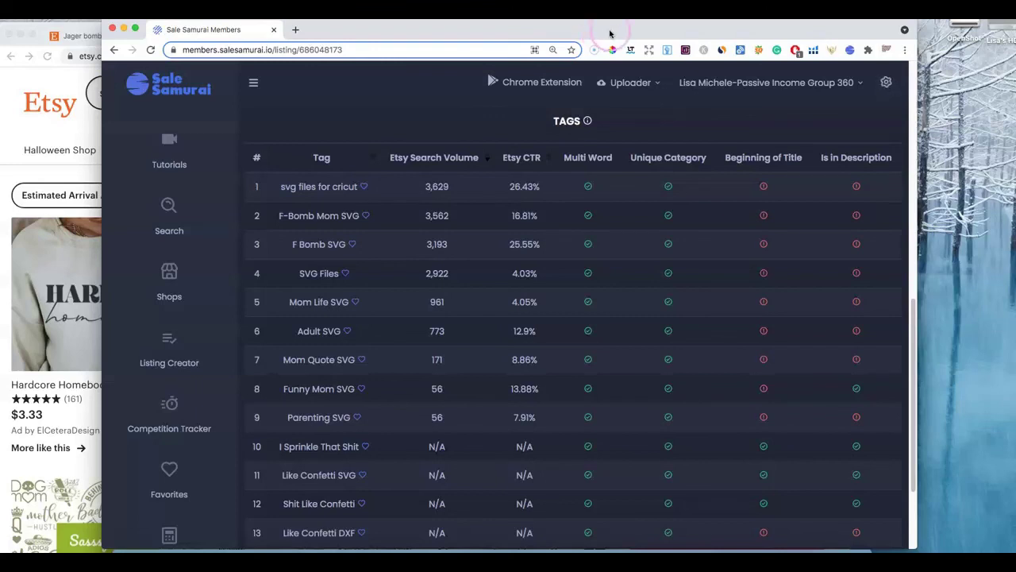
left_click_drag(609, 35, 582, 32)
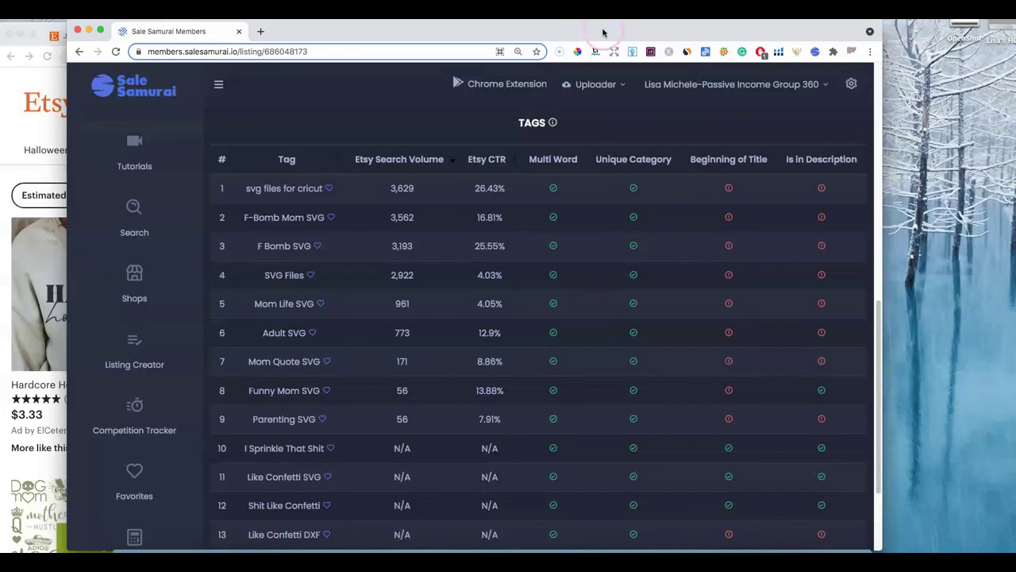
left_click(537, 35)
left_click_drag(537, 35, 508, 40)
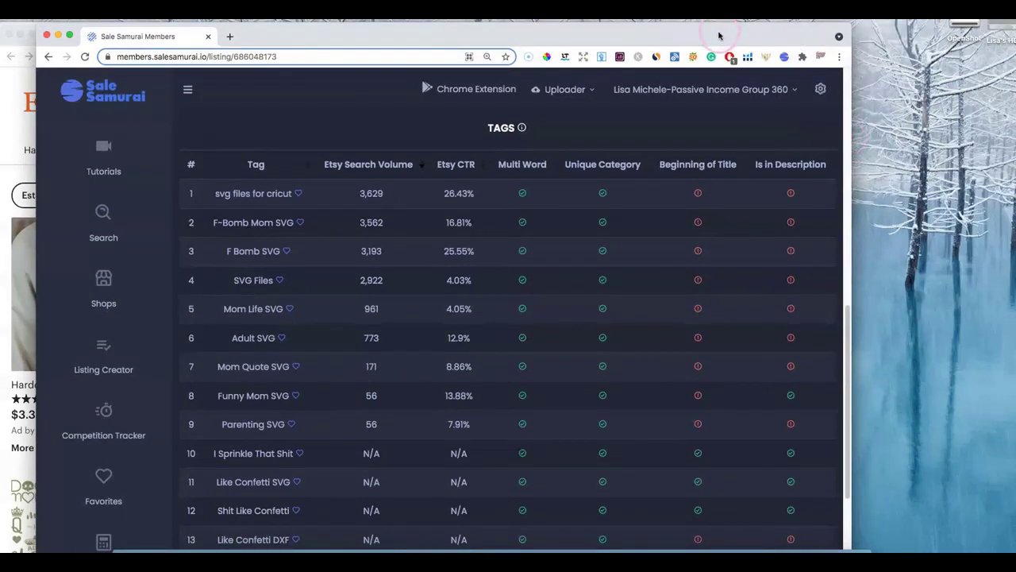
left_click_drag(698, 34, 717, 36)
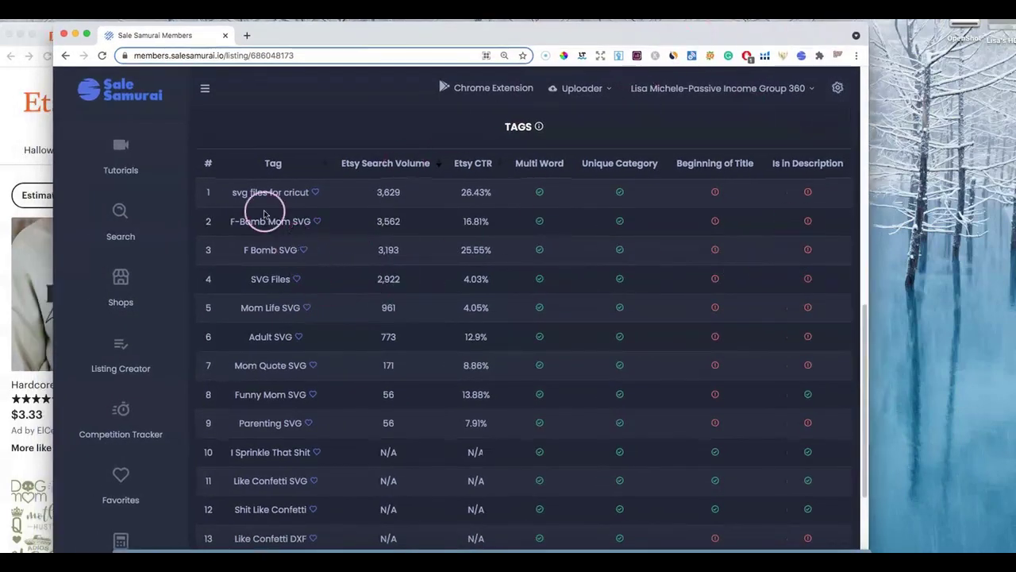
scroll(109, 405, "down", 2)
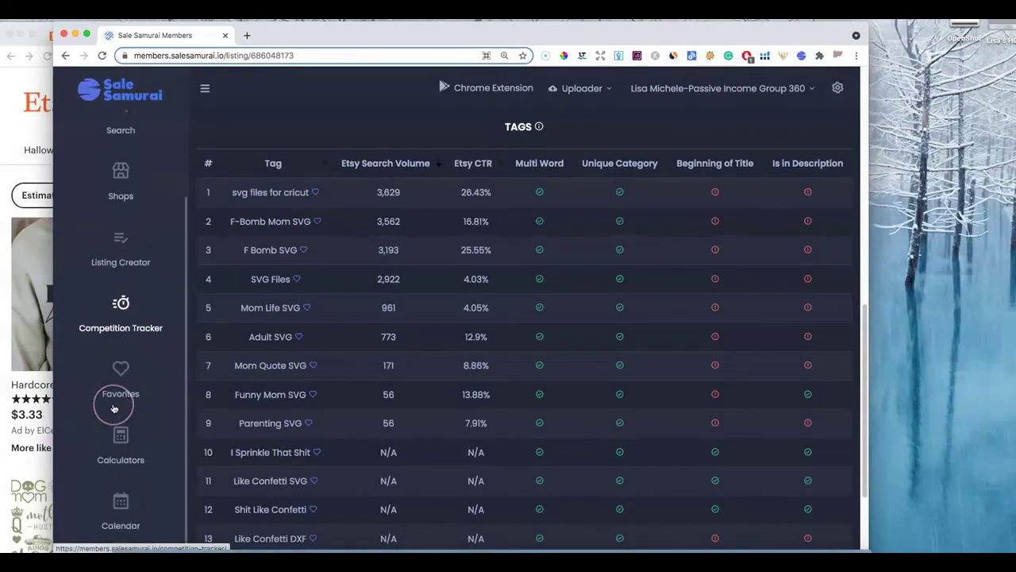
scroll(114, 409, "up", 2)
scroll(113, 409, "down", 2)
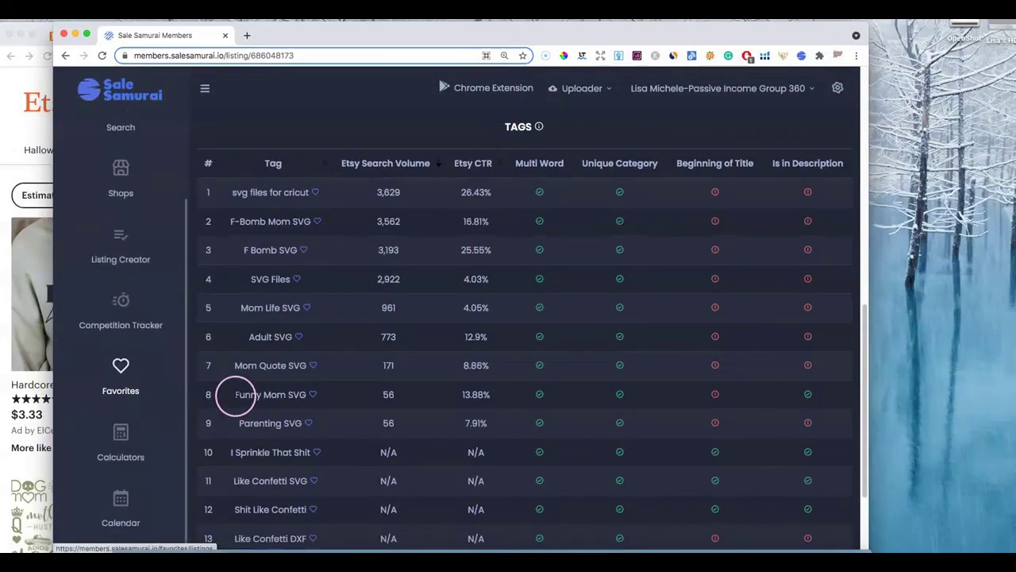